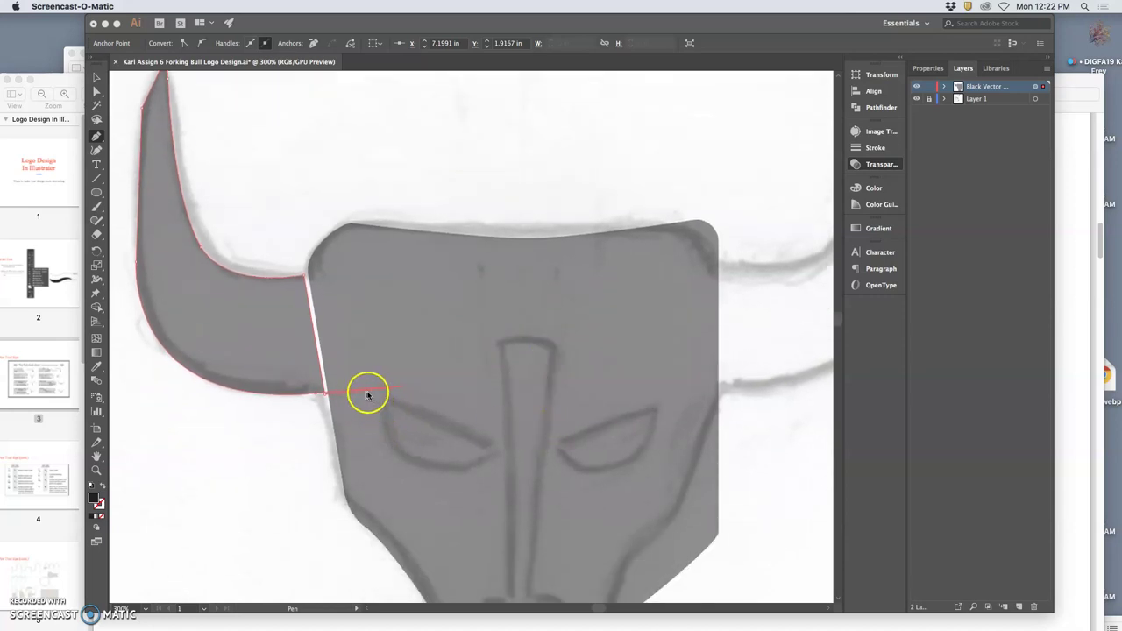
- Show the rulers and place a vertical guide down the centre of the bull's head
scroll(503, 383, "down", 10)
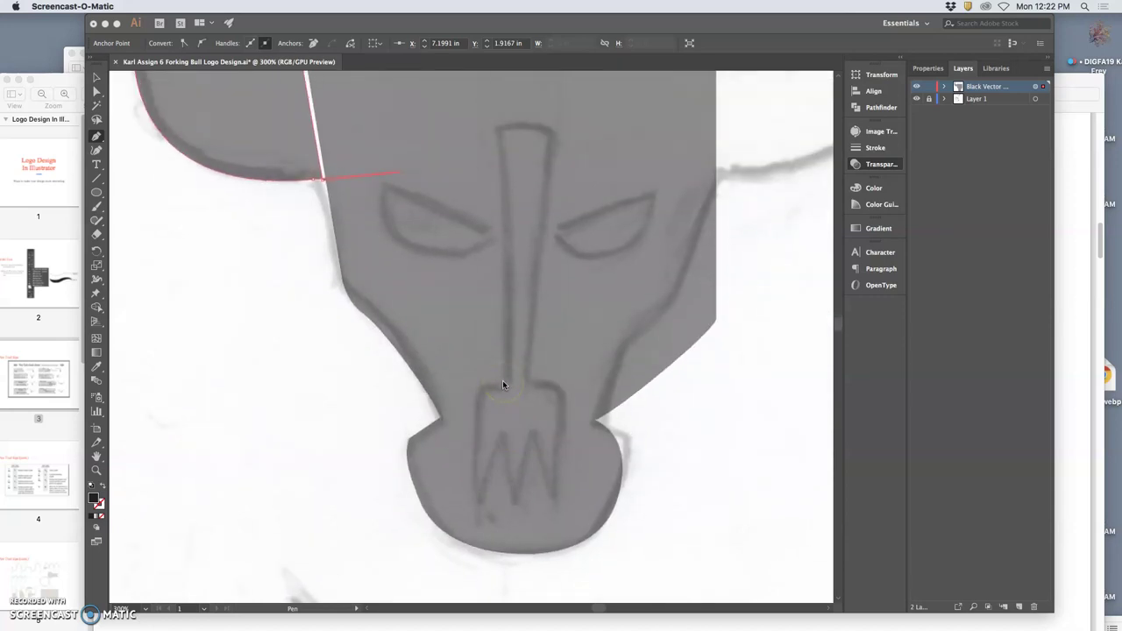
scroll(502, 380, "up", 15)
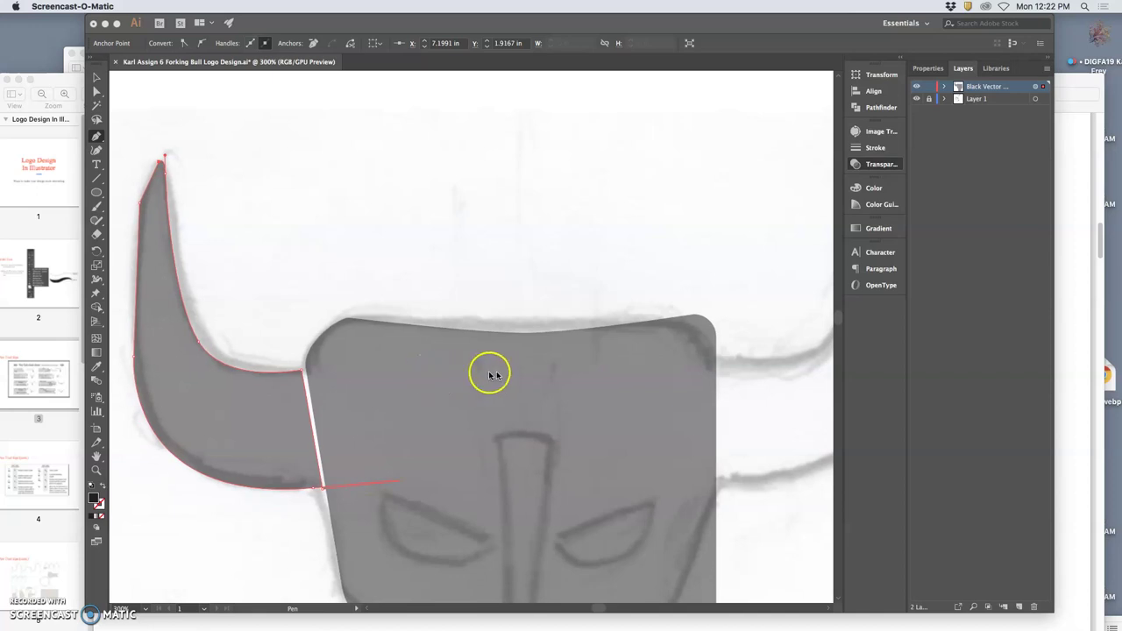
scroll(489, 376, "down", 6)
scroll(579, 370, "left", 1)
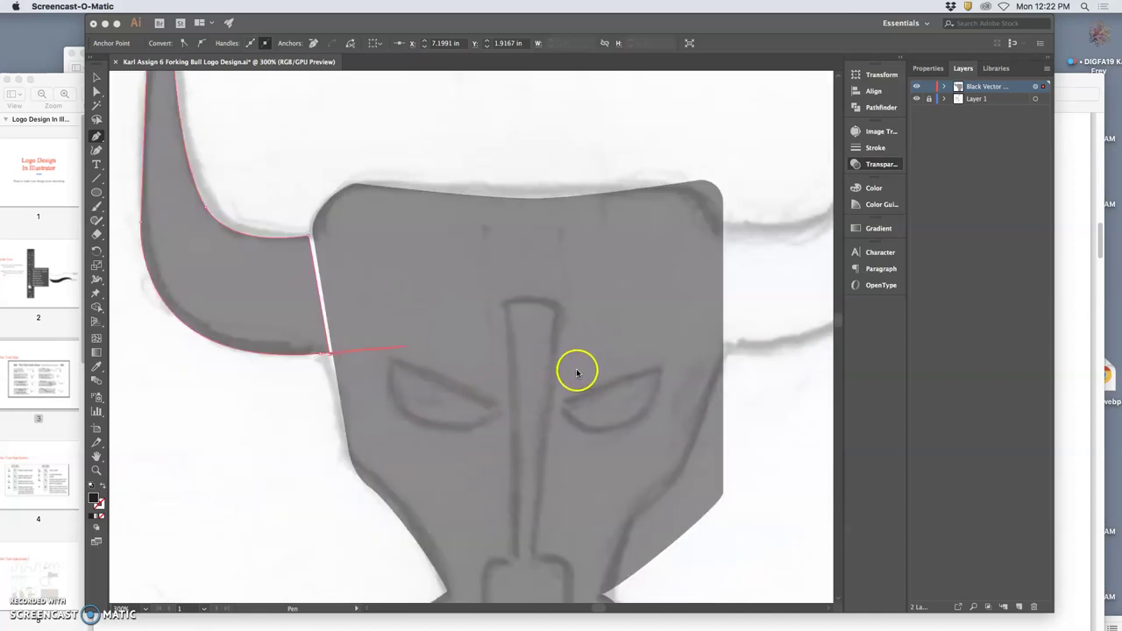
scroll(576, 373, "left", 3)
scroll(577, 372, "right", 1)
scroll(576, 372, "up", 5)
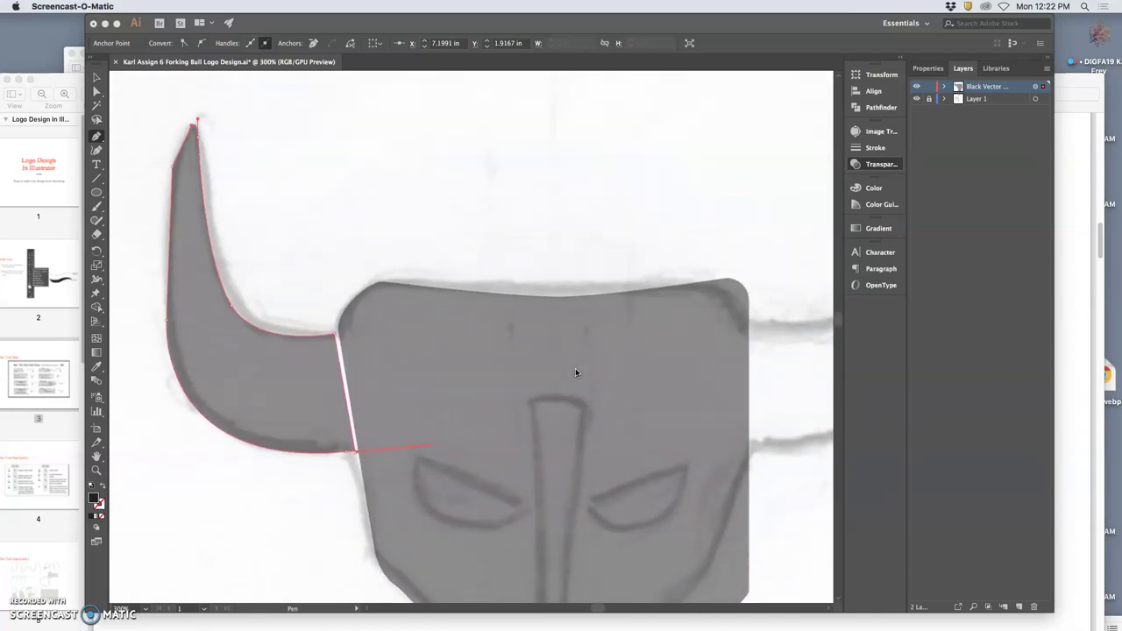
left_click(380, 17)
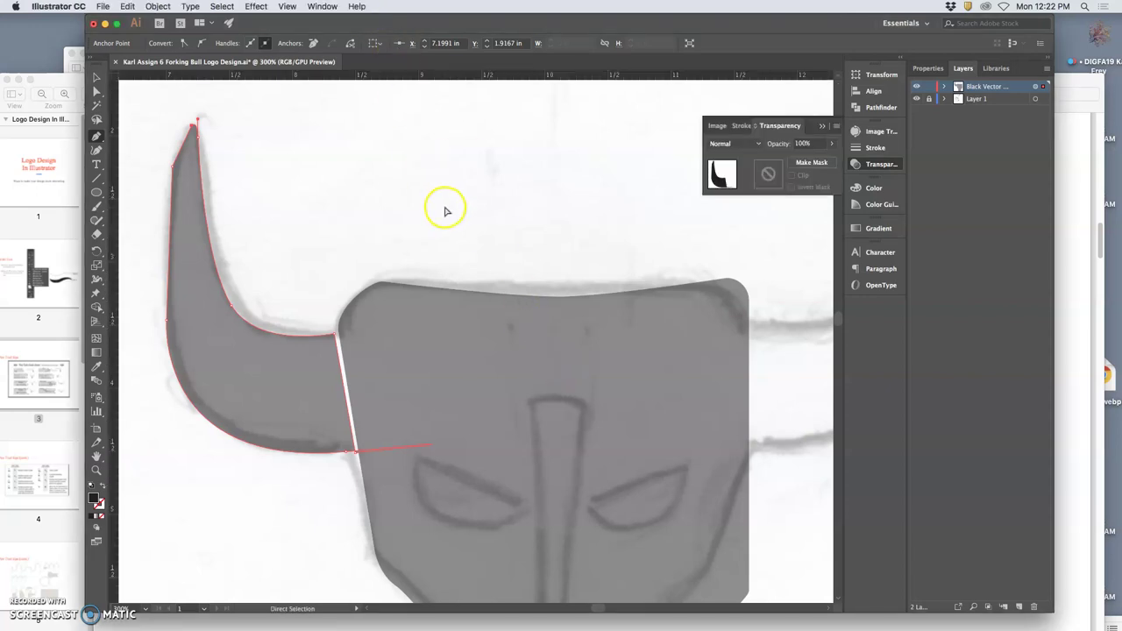
key("super")
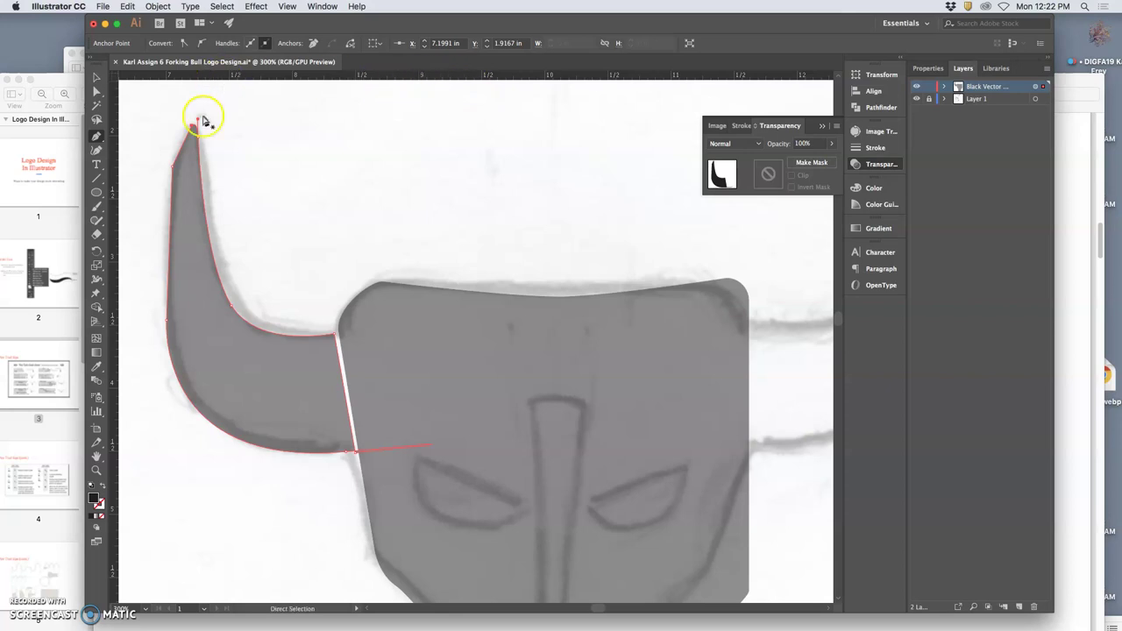
left_click(96, 77)
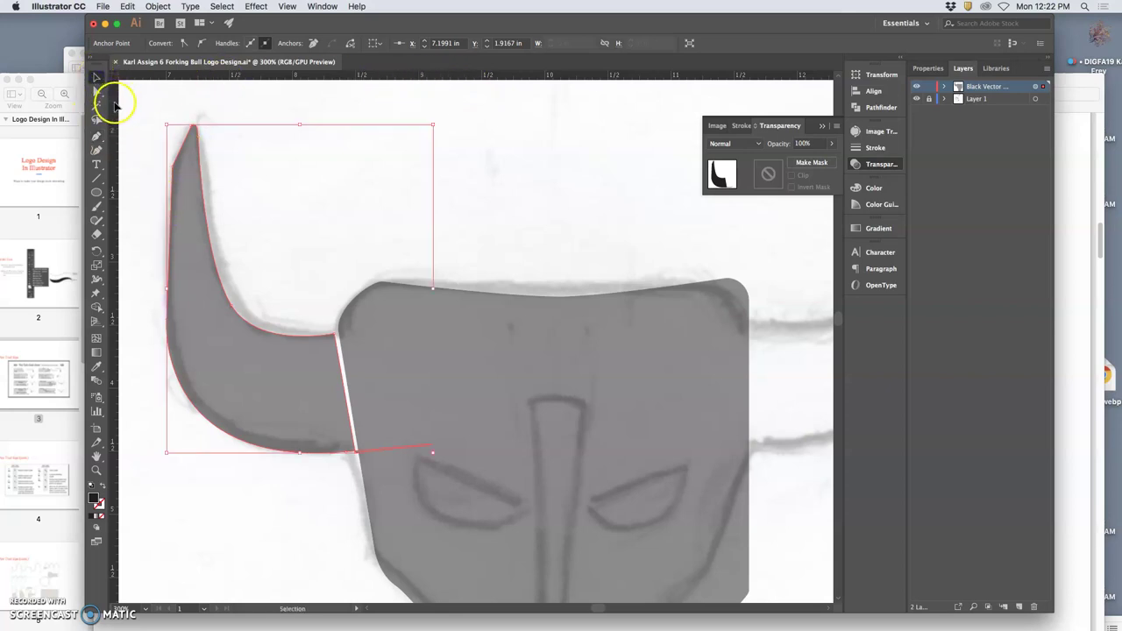
left_click_drag(114, 105, 561, 178)
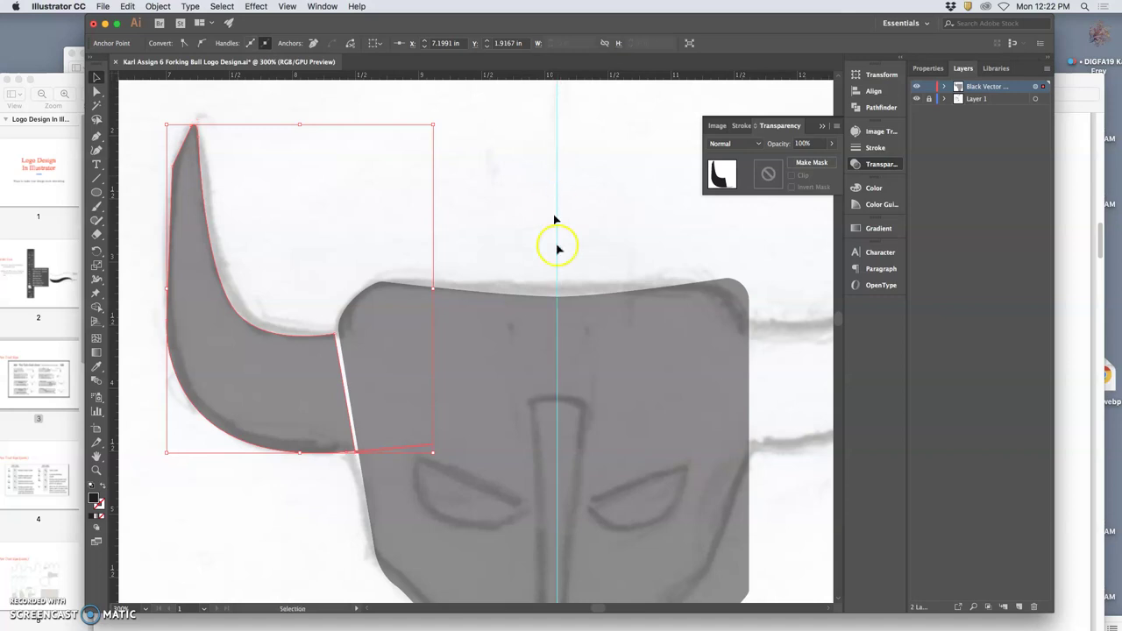
- Check the vertical guide's alignment with the bull's head from the brow down to the muzzle
scroll(559, 328, "down", 10)
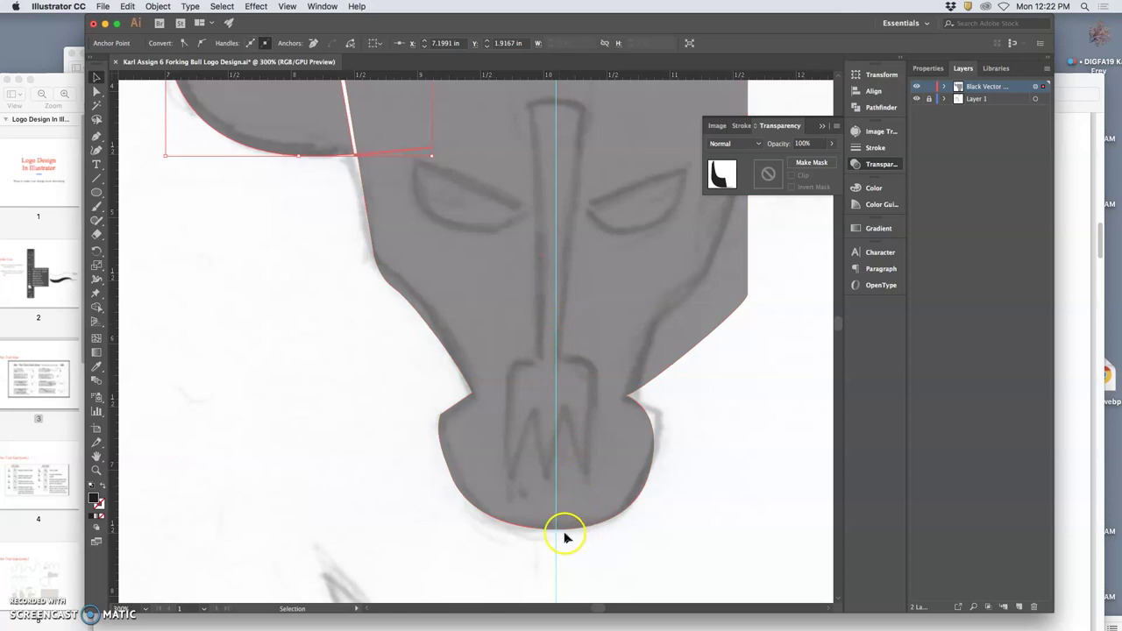
scroll(544, 282, "up", 10)
scroll(544, 282, "down", 12)
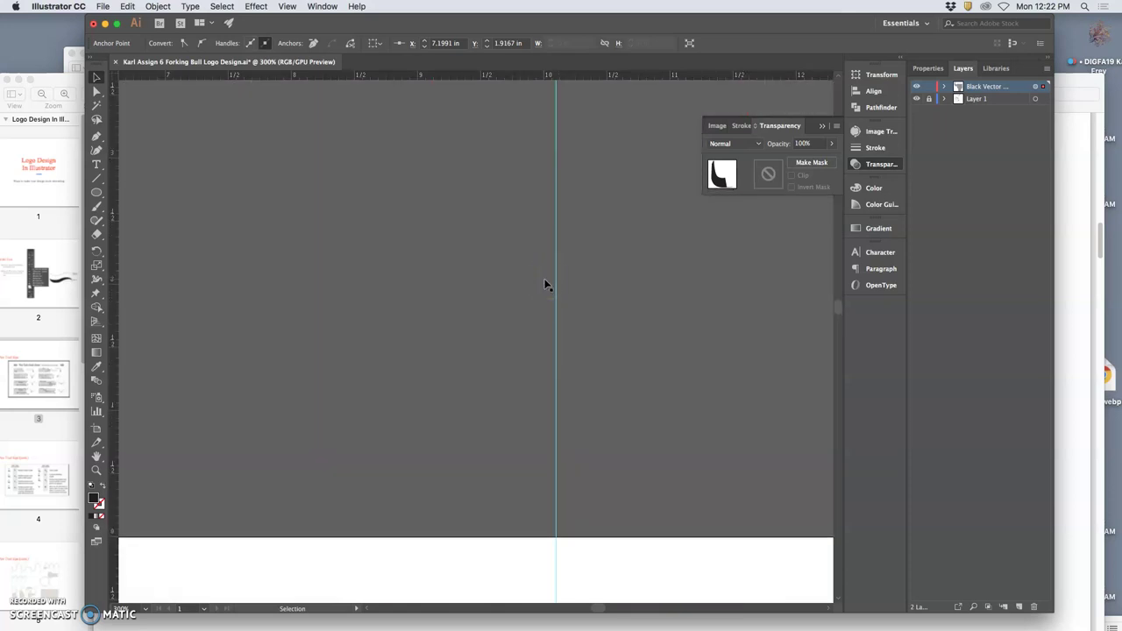
scroll(545, 282, "up", 20)
scroll(544, 282, "down", 8)
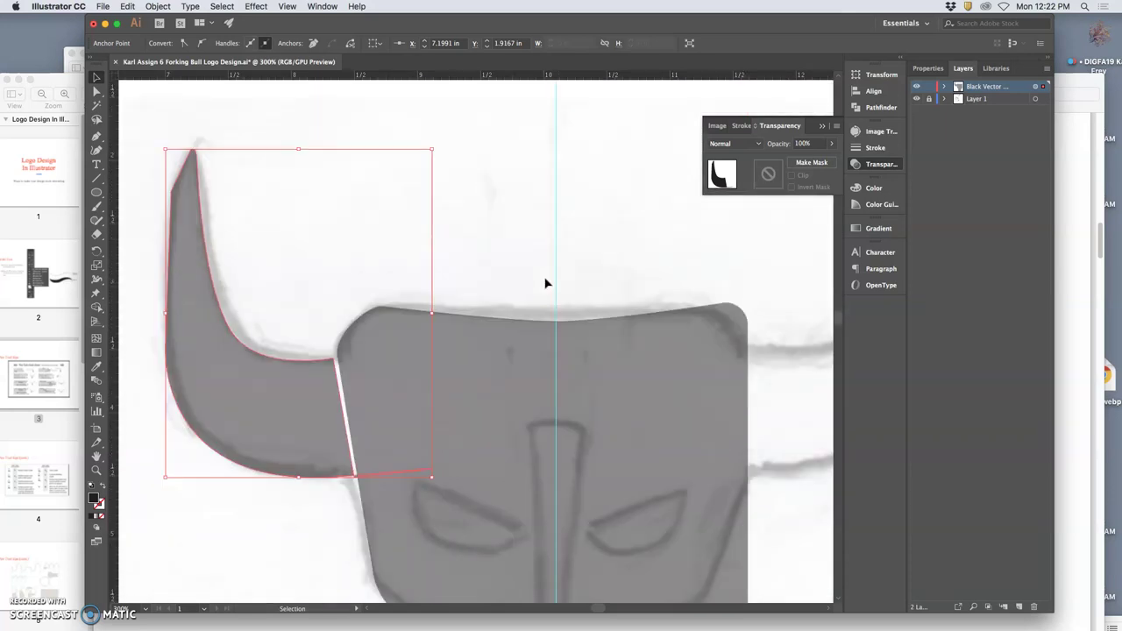
left_click(551, 368)
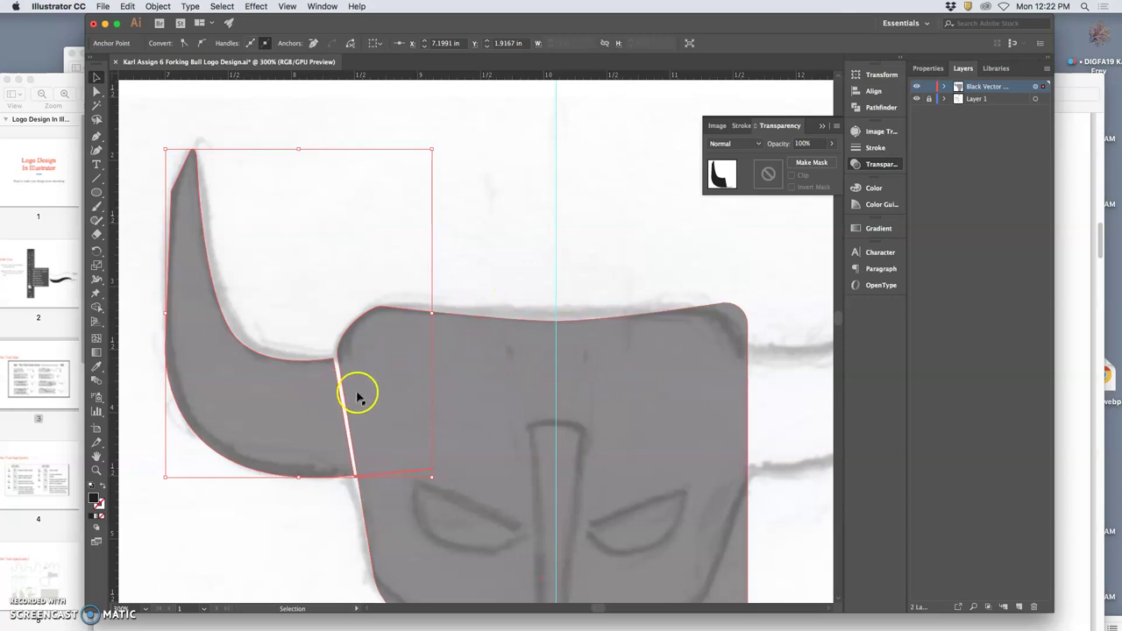
scroll(358, 394, "down", 2)
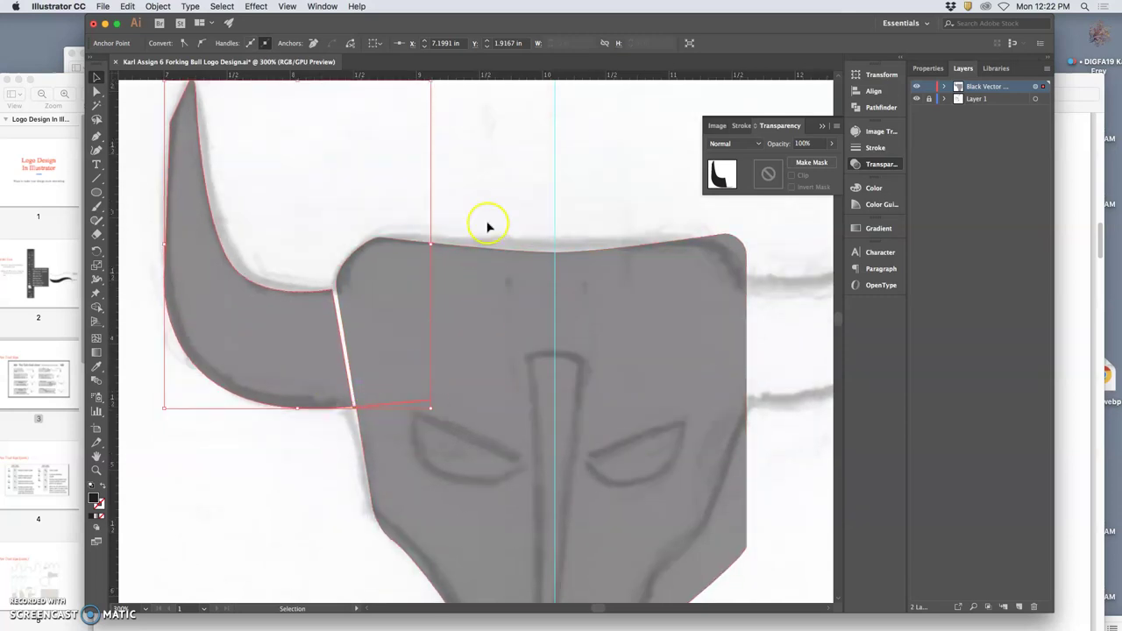
scroll(488, 226, "up", 1)
- Convert the corner anchor on the left horn's outer edge, just below the tip, into a smooth point with short handles
left_click(459, 229)
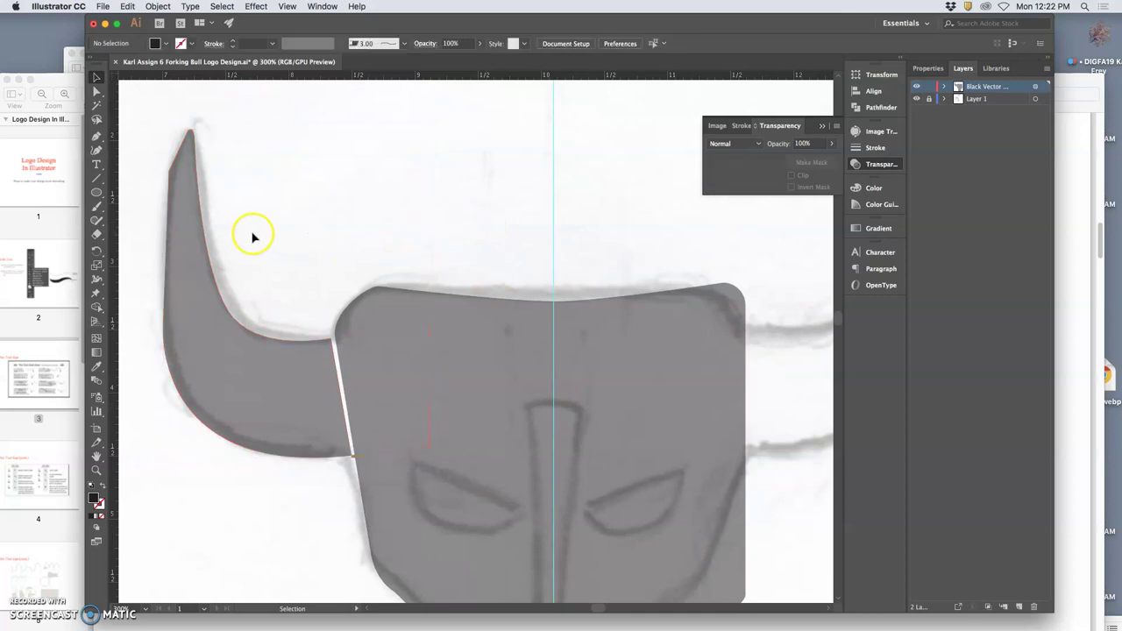
left_click(321, 441)
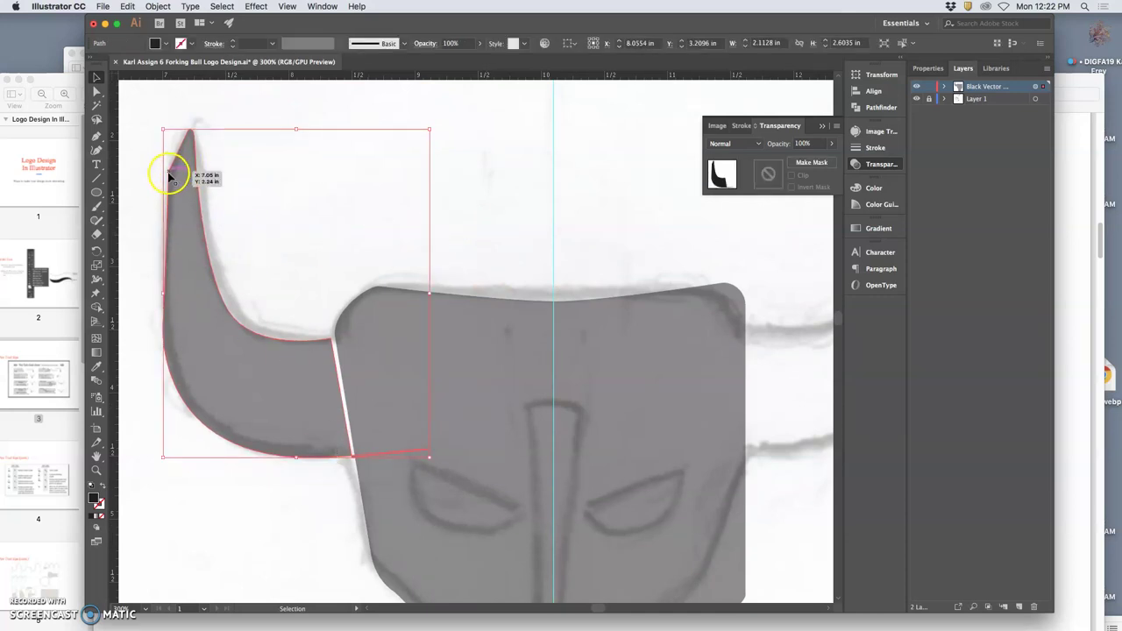
left_click(143, 187)
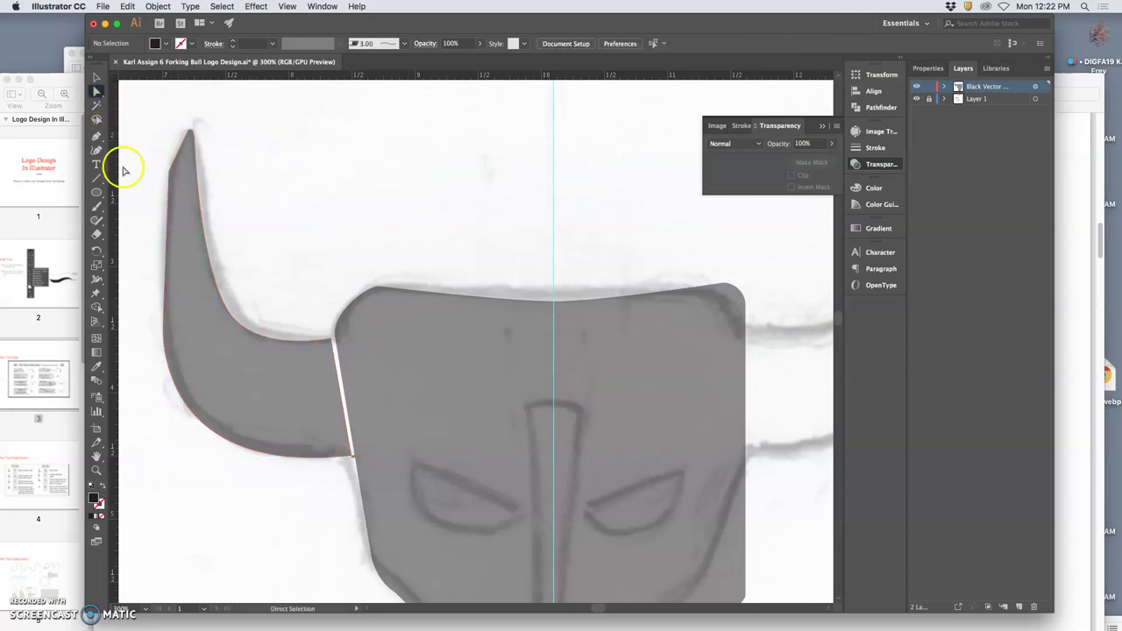
left_click(97, 136)
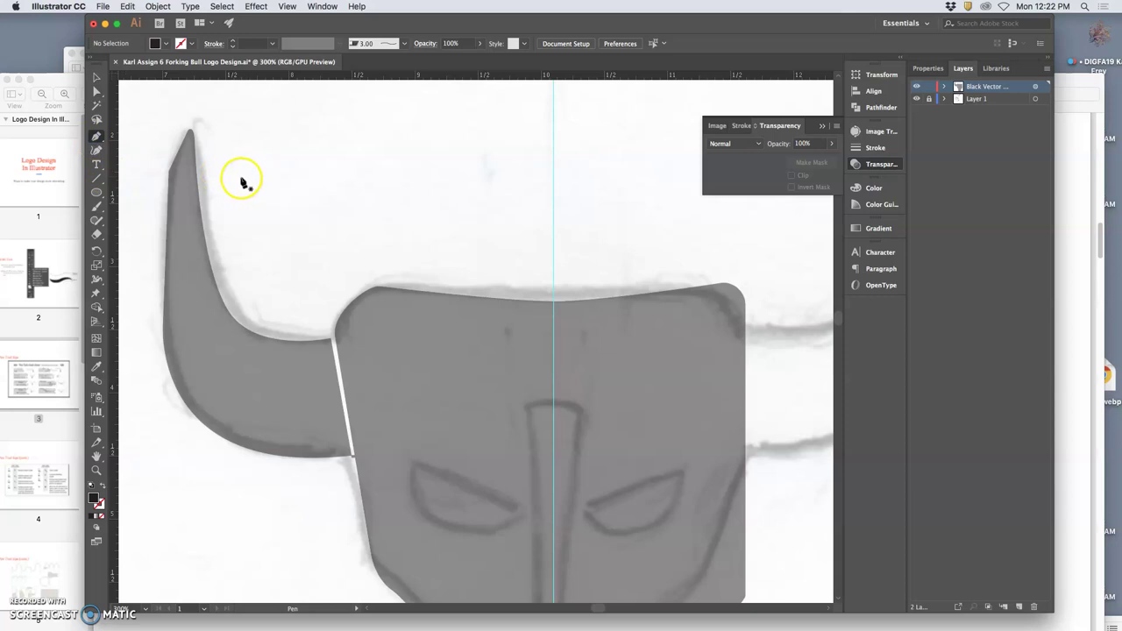
key("super")
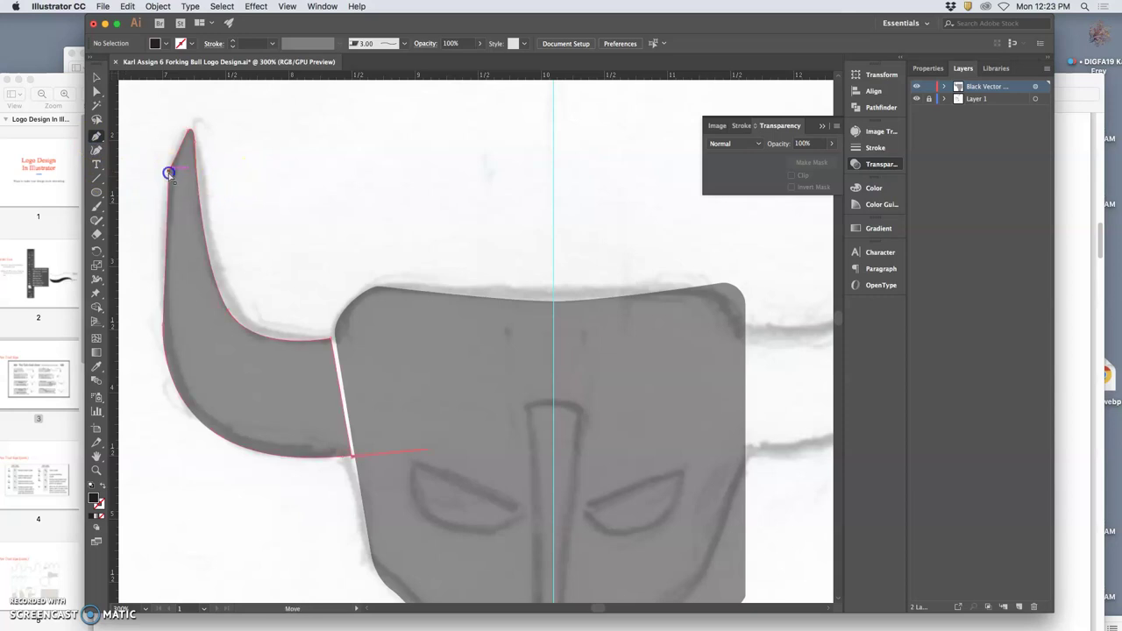
left_click(169, 173, "super")
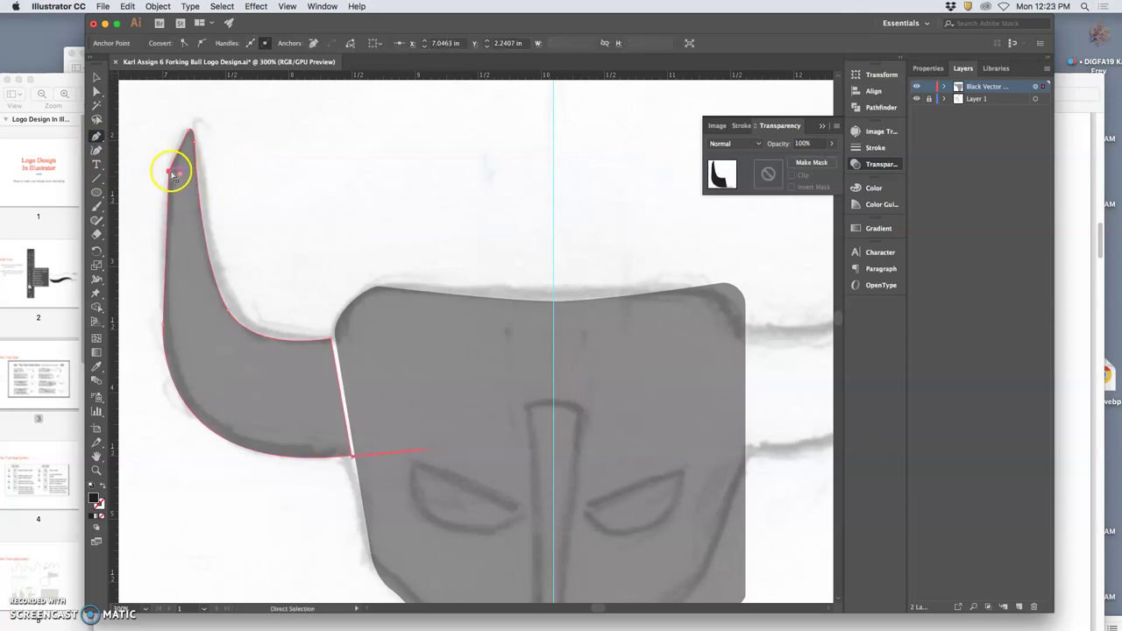
key("super+equal")
key("super+equal")
key("super+equal")
key("super+equal")
key("super+equal")
key("super+equal")
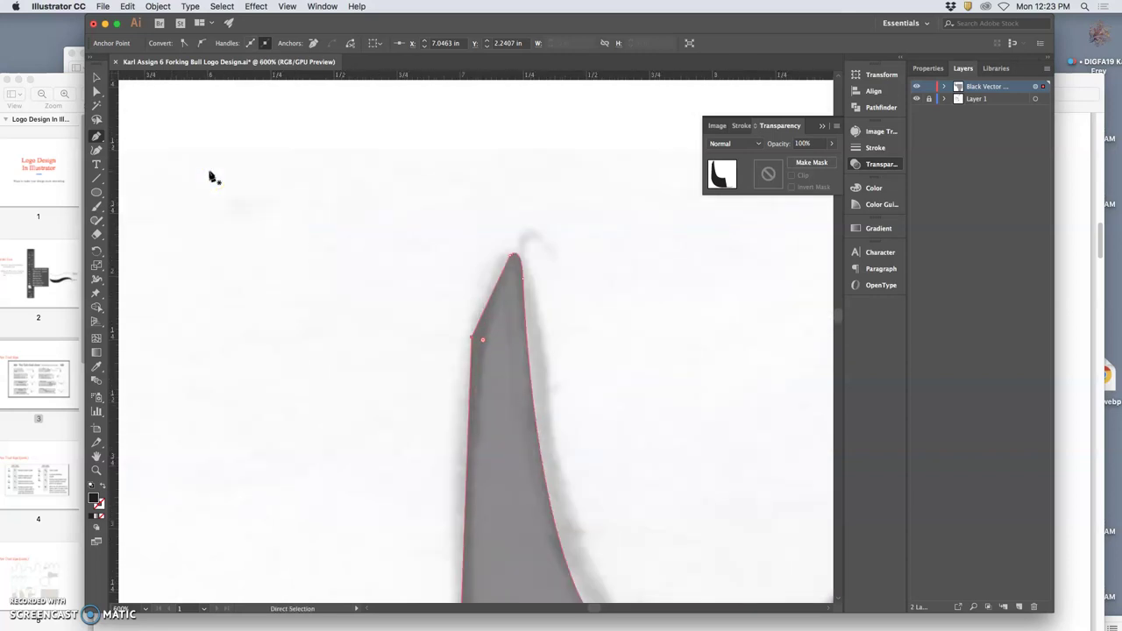
key("super")
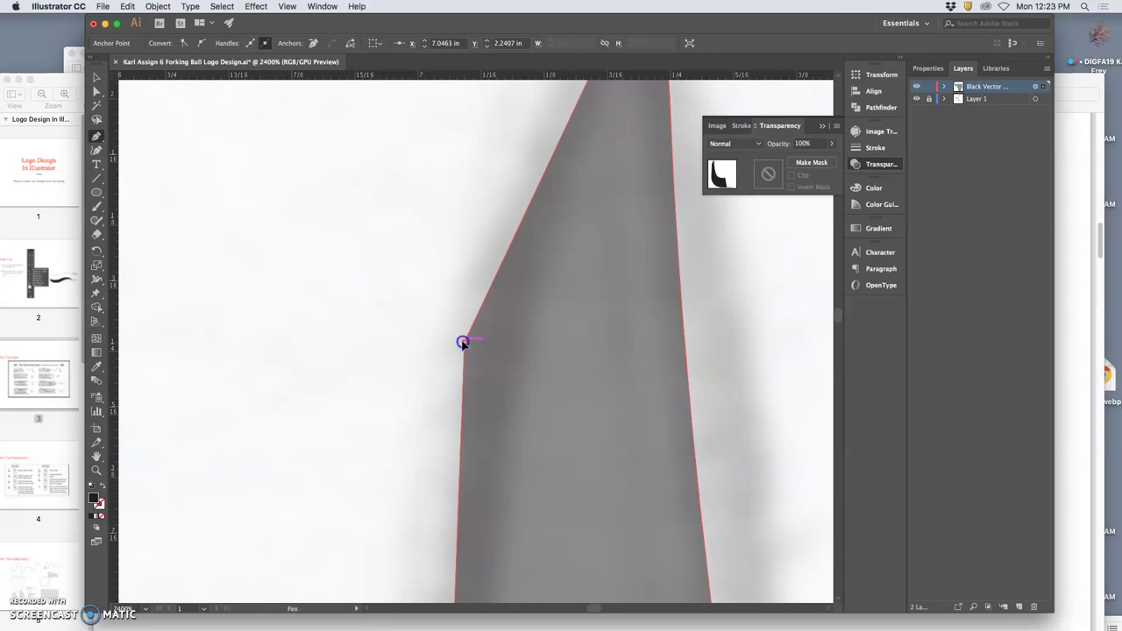
left_click(462, 342)
left_click_drag(462, 349, 452, 389)
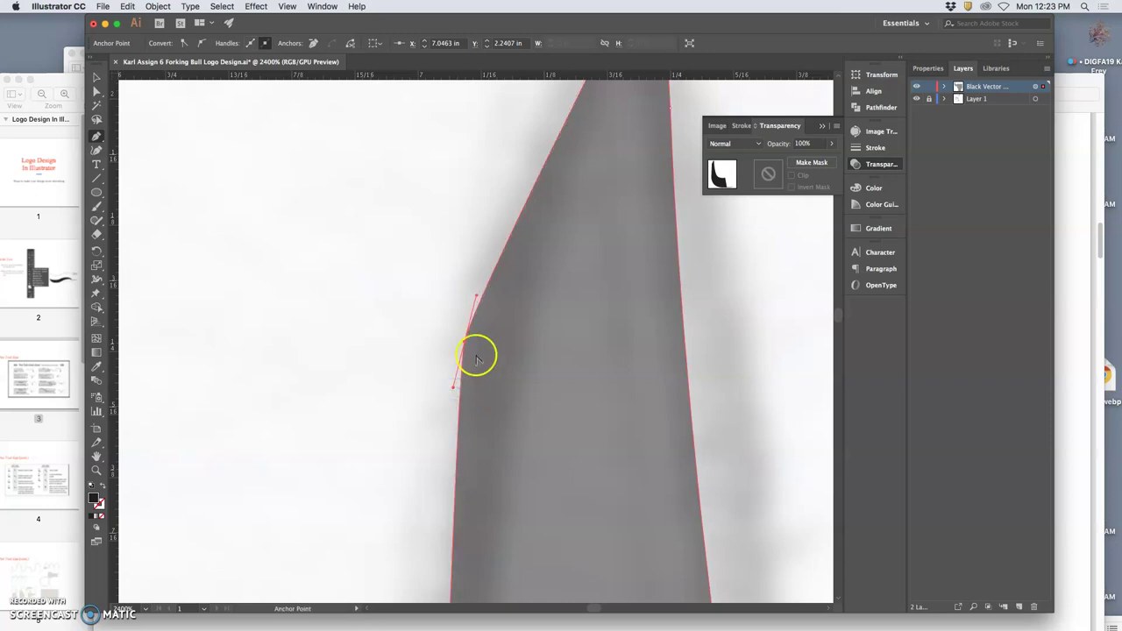
- Move the smooth anchor slightly inward to X 7.0584 in and lengthen its upper handle to round the horn's edge
left_click_drag(467, 344, 476, 342)
left_click(488, 300)
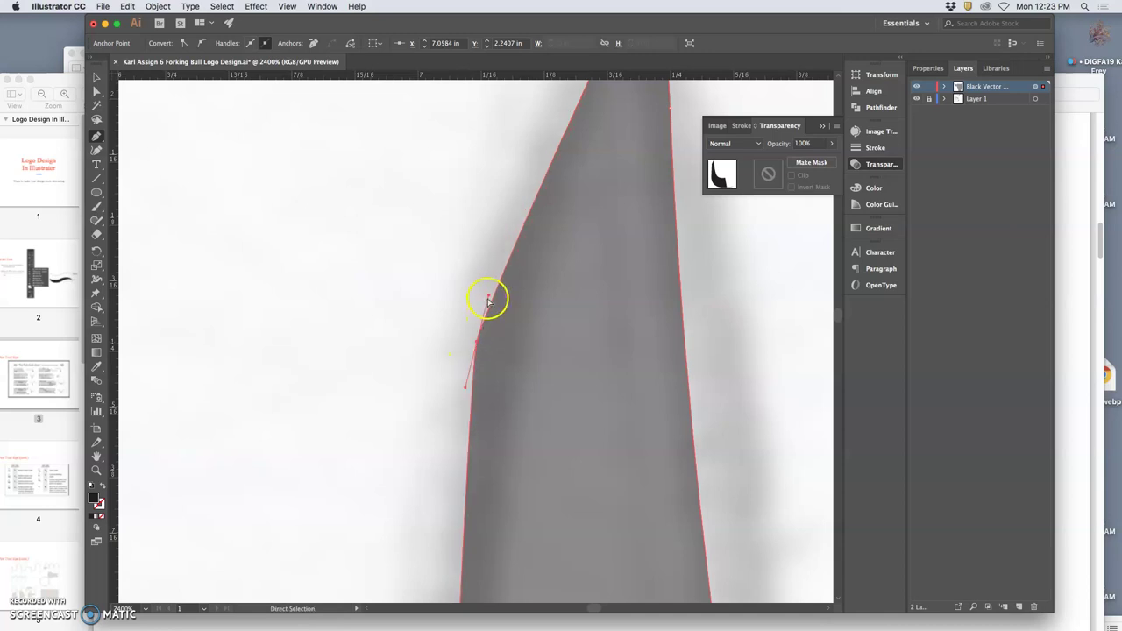
left_click_drag(489, 299, 487, 235)
- Smooth the horn's outer curve by extending both handles and moving the anchor to X 7.081 in, Y 2.2963 in, then deselect it
key("super+minus")
key("super+minus")
key("super+minus")
key("super+minus")
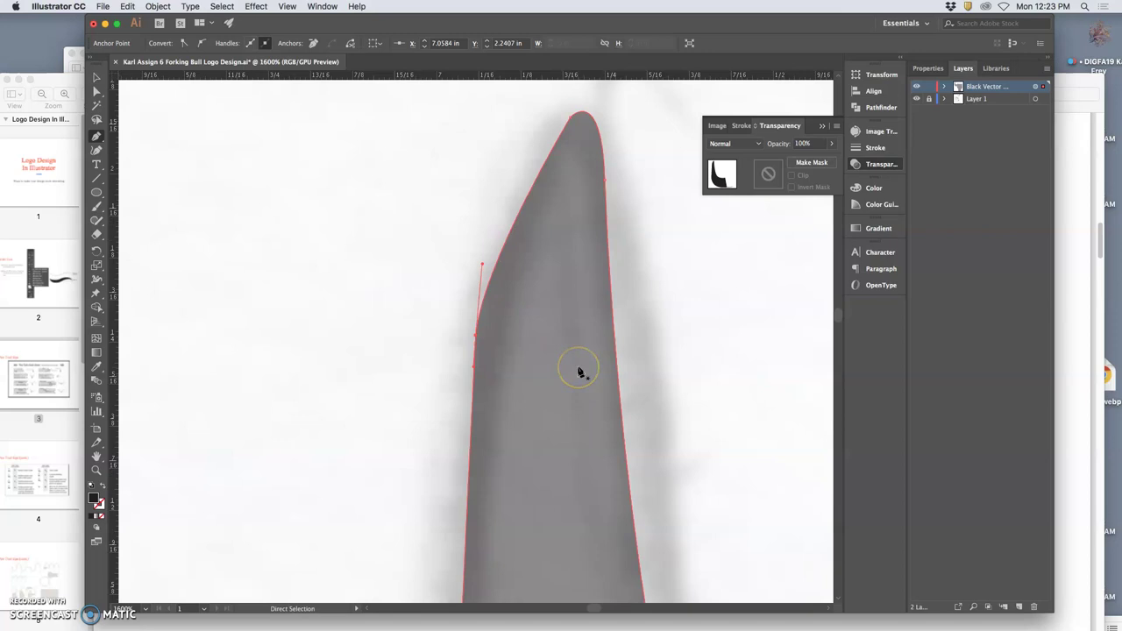
key("super")
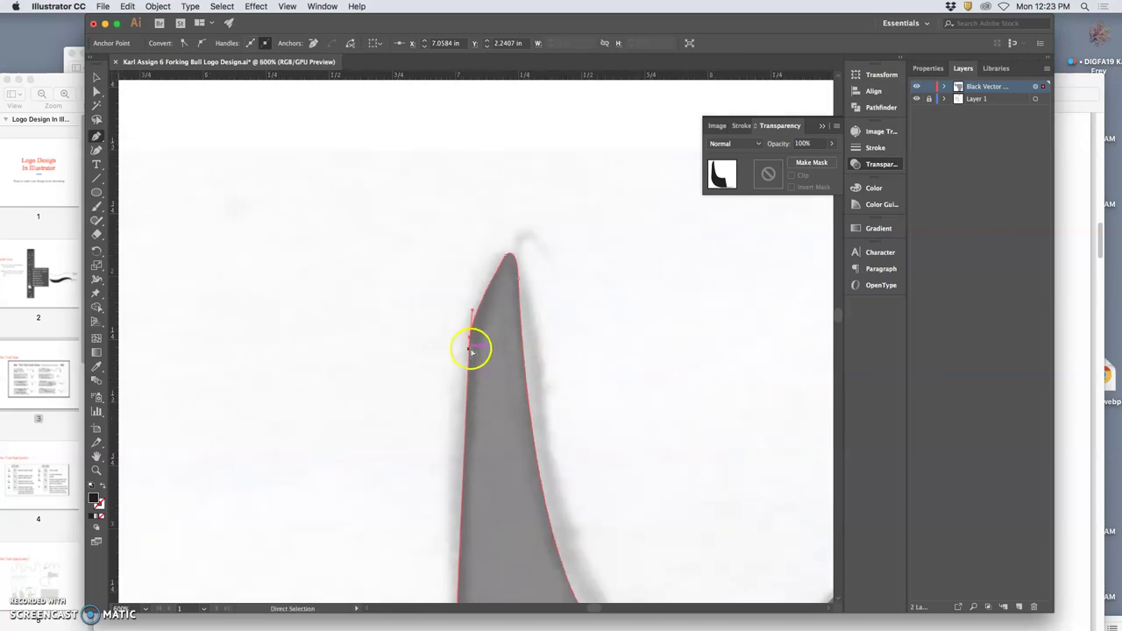
left_click_drag(470, 353, 454, 443)
left_click(487, 379)
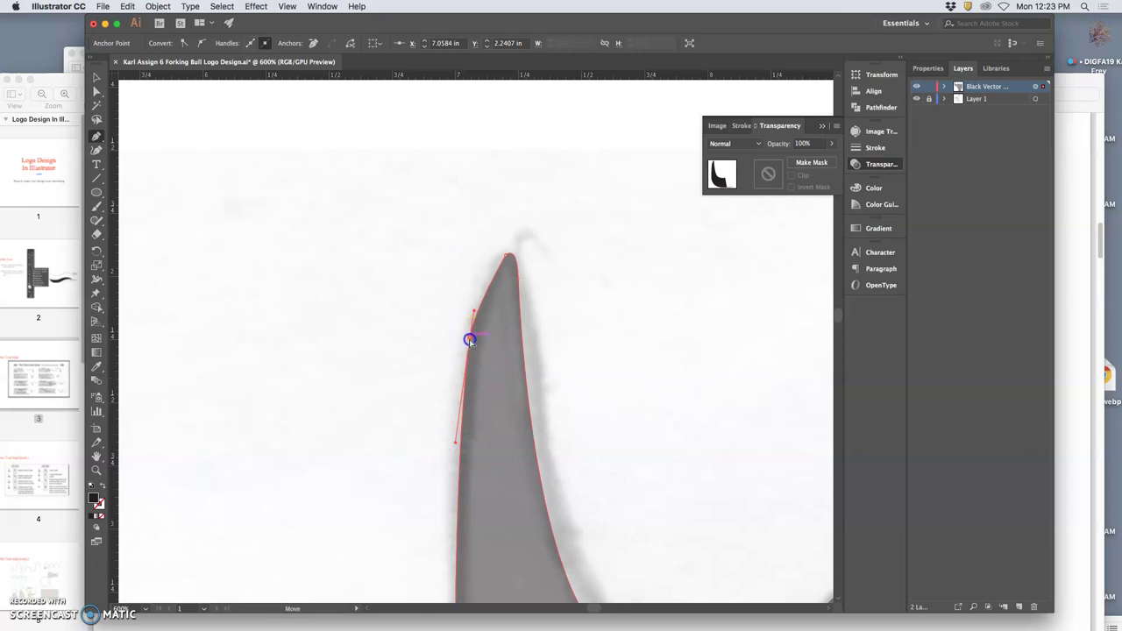
left_click_drag(474, 350, 490, 270)
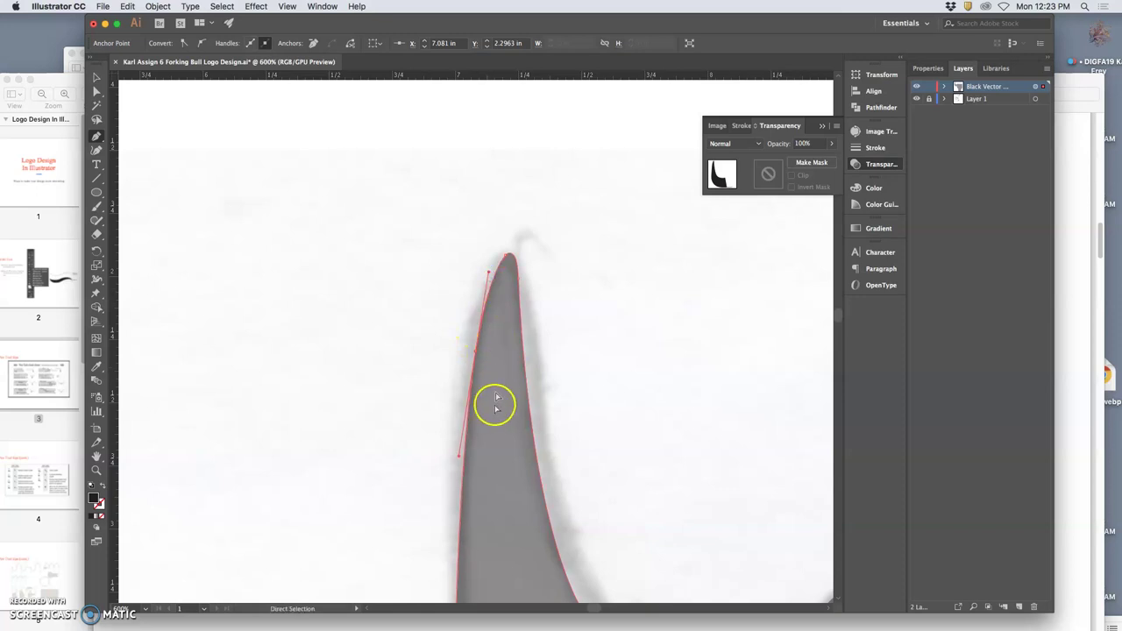
left_click(571, 430)
- Examine the traced outline along the left horn, the brow, the eyes and the junction between horn and head
key("p")
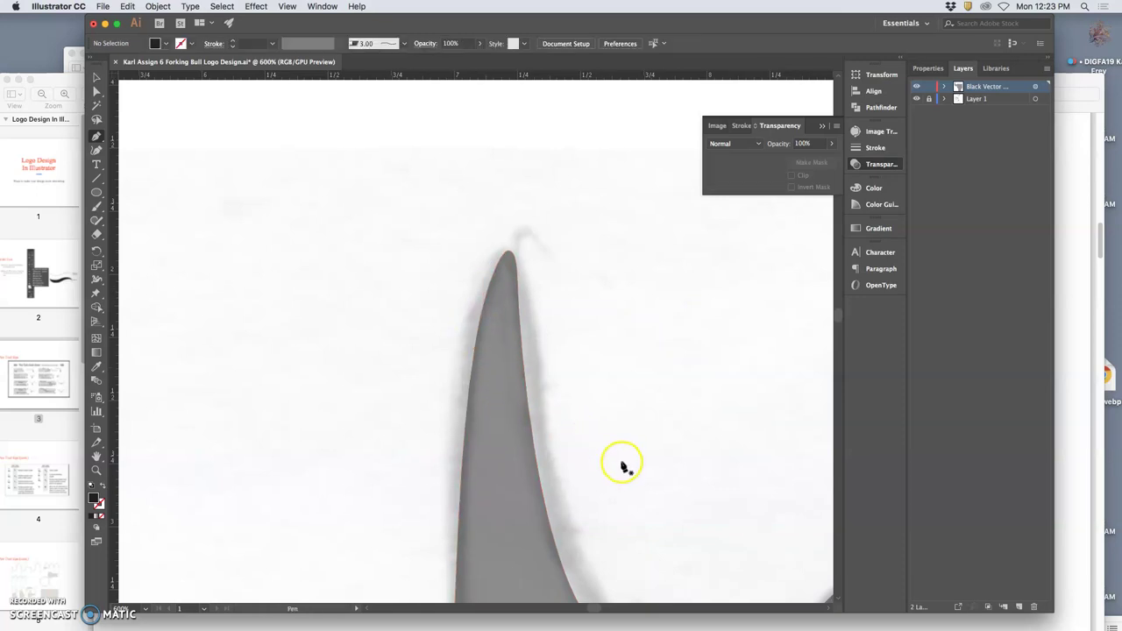
scroll(620, 466, "down", 10)
scroll(621, 466, "right", 2)
scroll(622, 465, "right", 3)
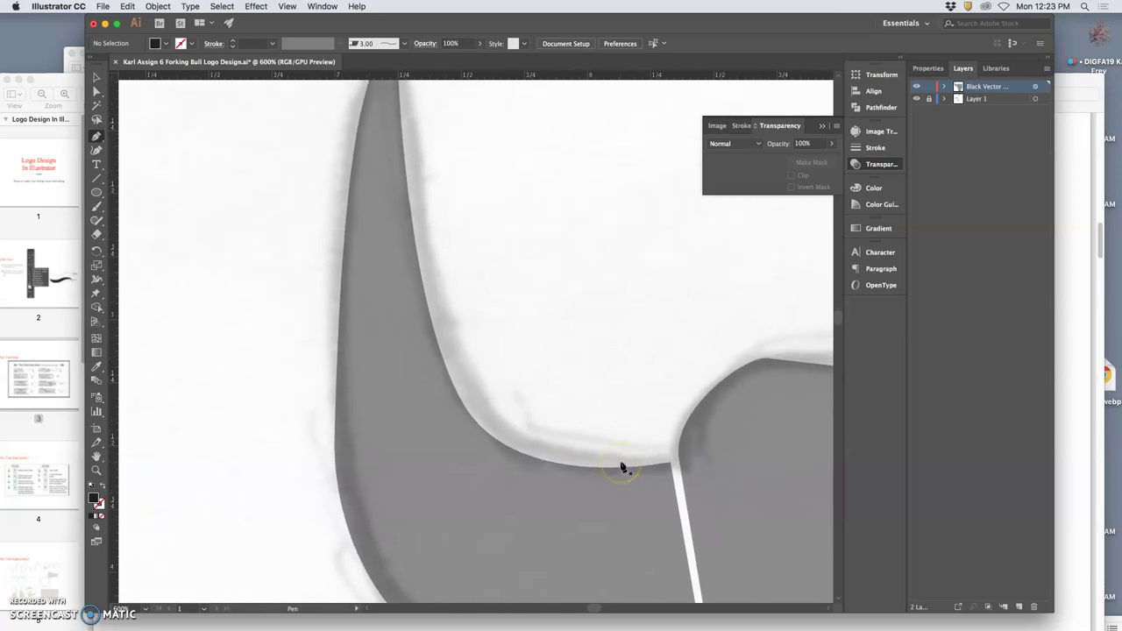
scroll(621, 465, "up", 4)
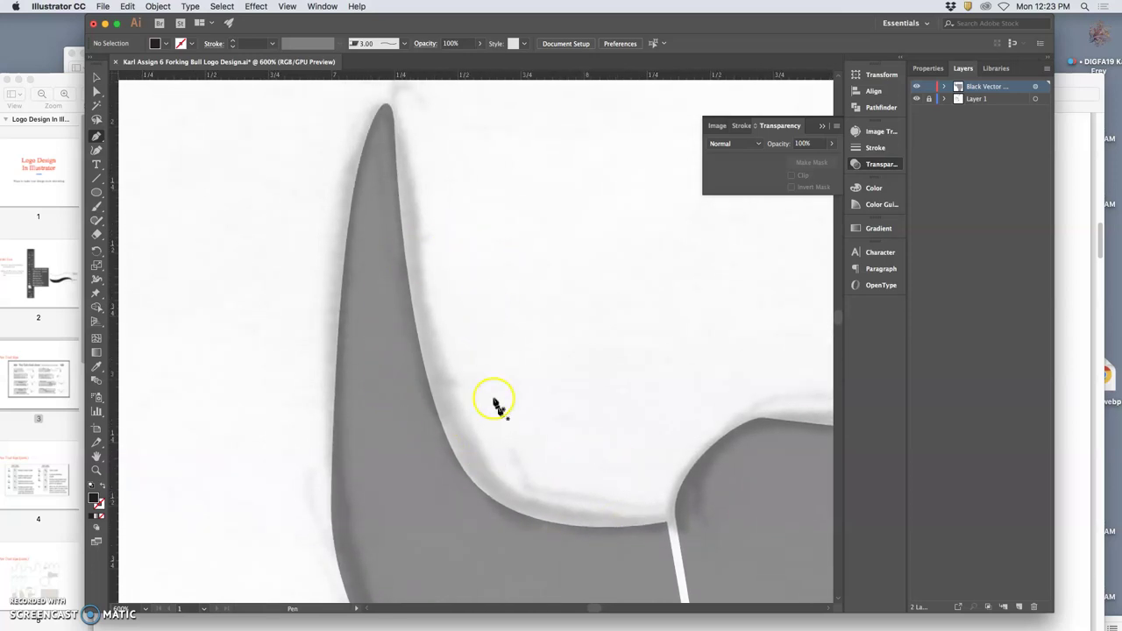
scroll(619, 413, "right", 8)
scroll(619, 416, "down", 2)
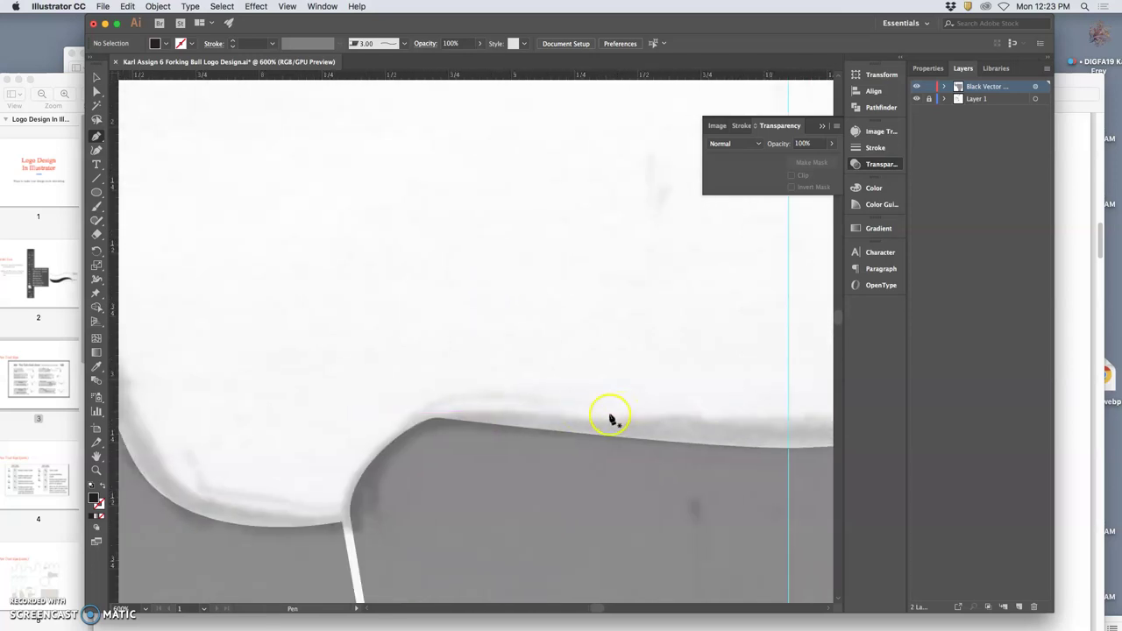
scroll(611, 418, "right", 4)
scroll(610, 418, "down", 4)
scroll(611, 420, "down", 5)
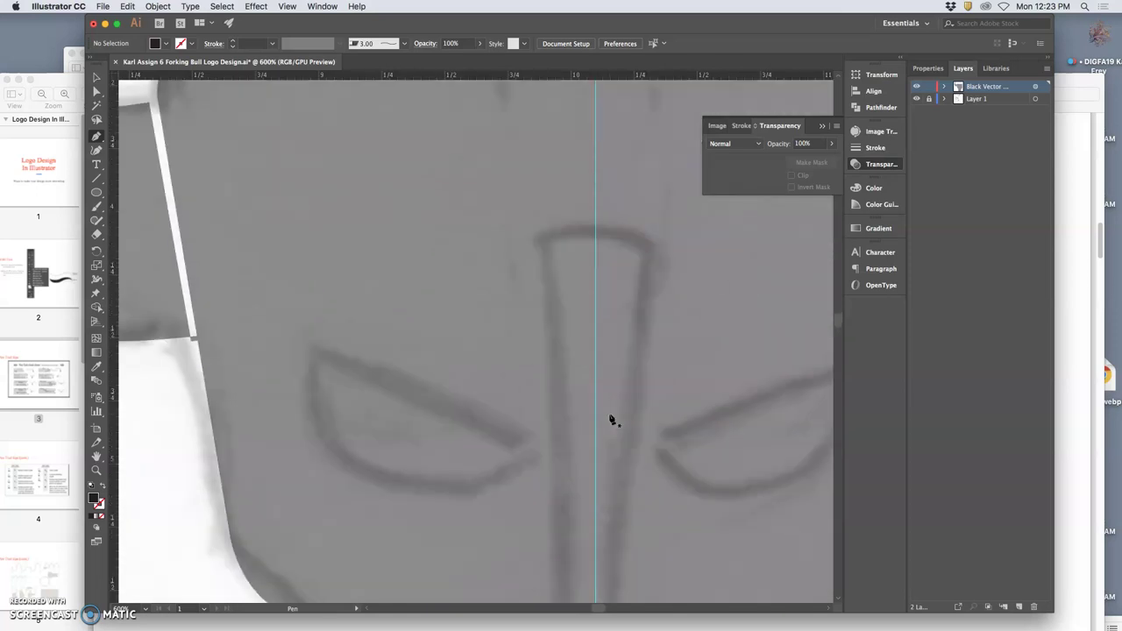
scroll(266, 376, "left", 12)
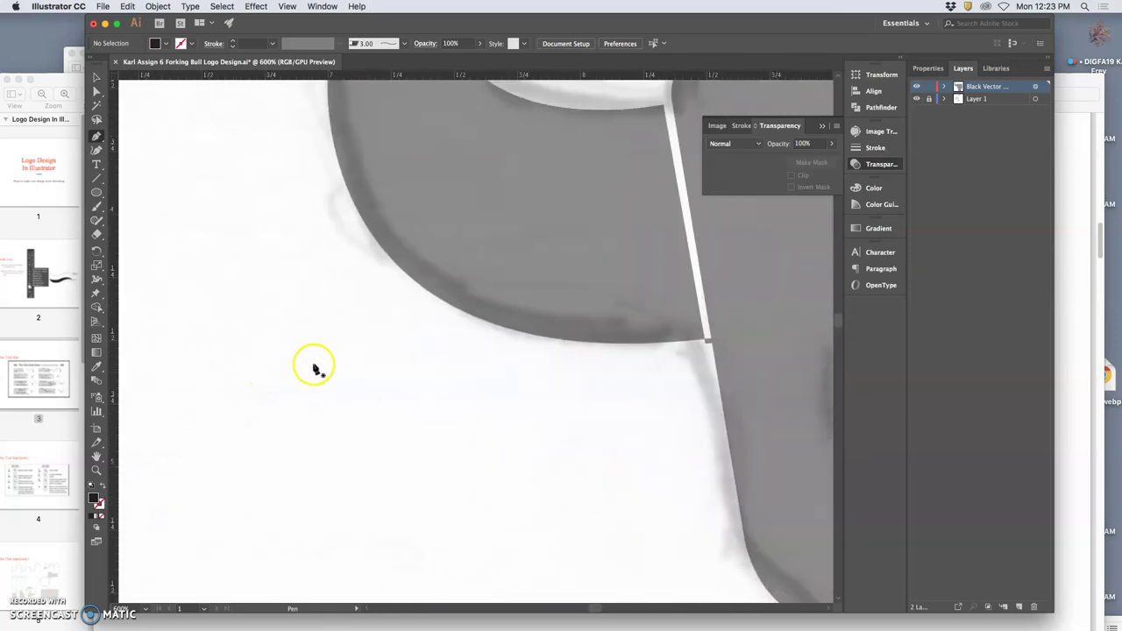
scroll(315, 370, "right", 1)
- Delete the lower inner anchor of the left horn so its base curves in over the head shape
left_click(527, 316, "super")
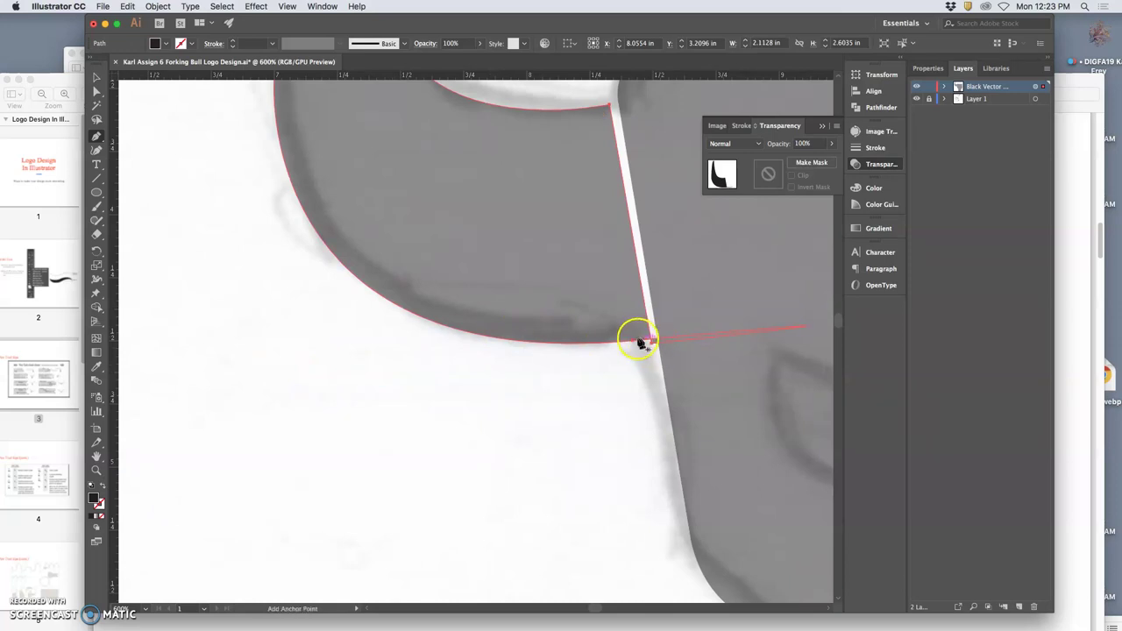
left_click(649, 339)
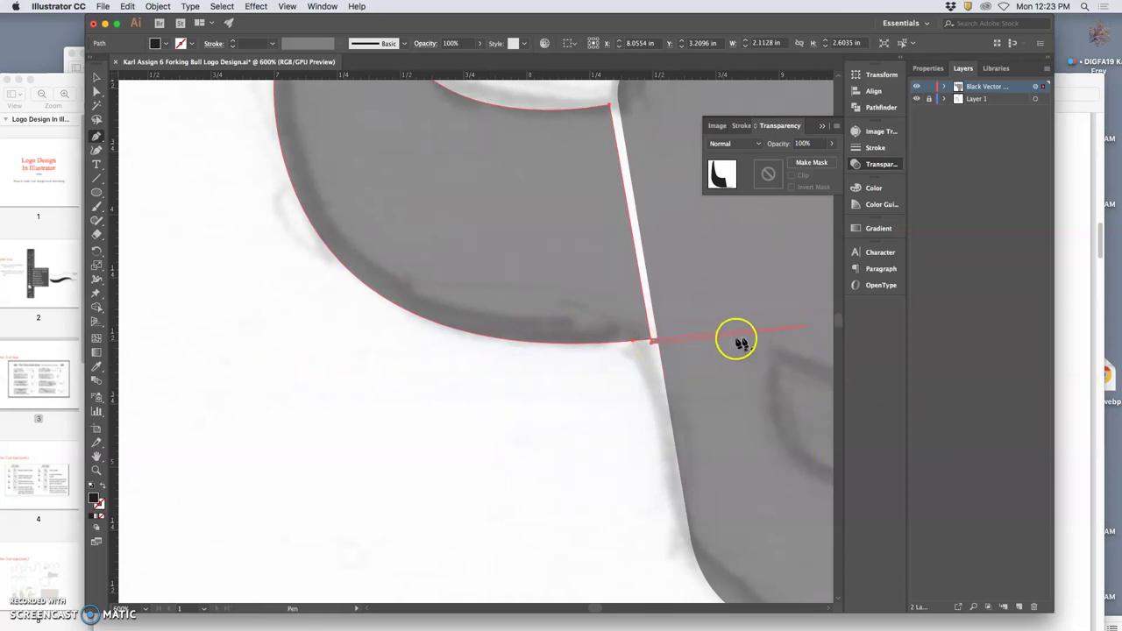
left_click(652, 346)
- Move the upper inner anchor of the left horn into the head, to X 8.4167 in, Y 3.5417 in, so the shapes overlap
scroll(675, 382, "right", 3)
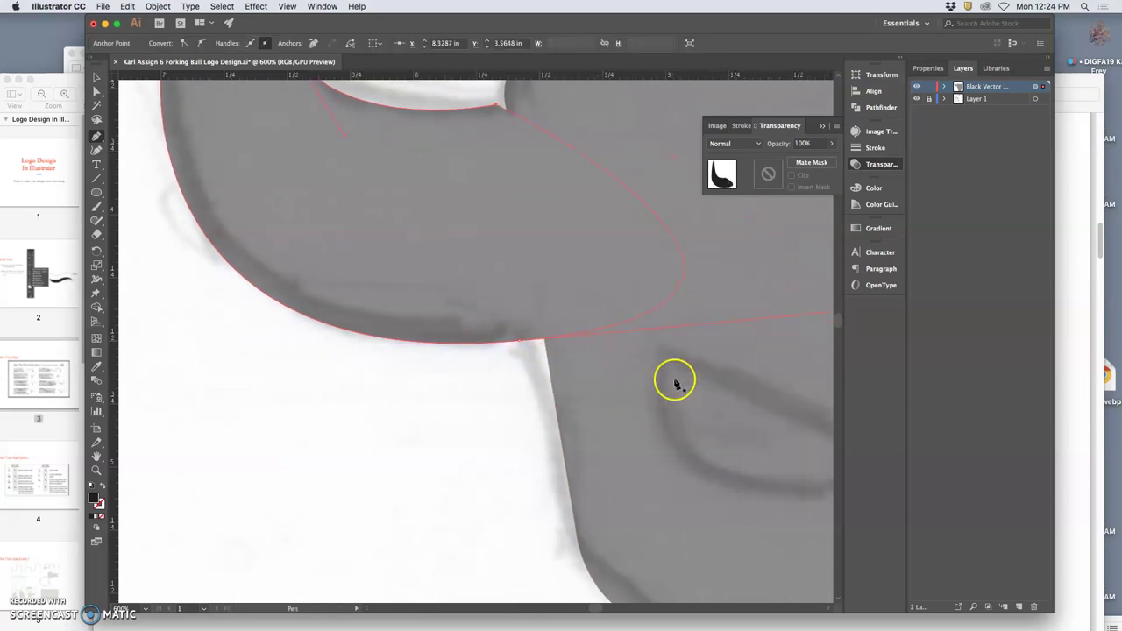
scroll(674, 383, "right", 1)
scroll(671, 376, "up", 5)
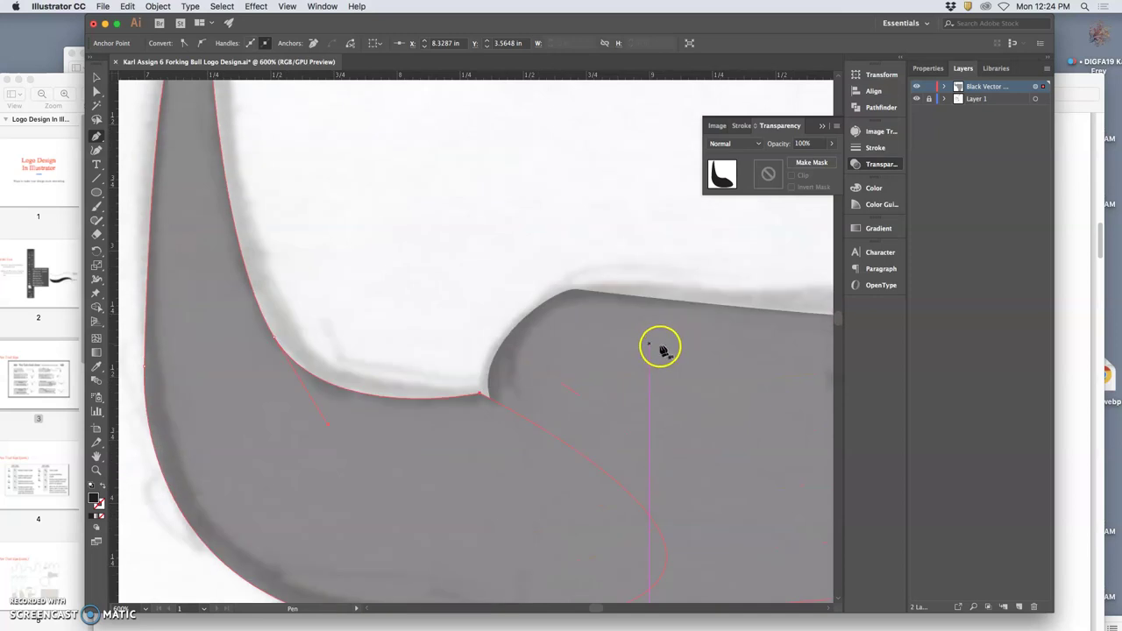
scroll(664, 351, "up", 2)
scroll(666, 354, "down", 3)
scroll(666, 353, "up", 1)
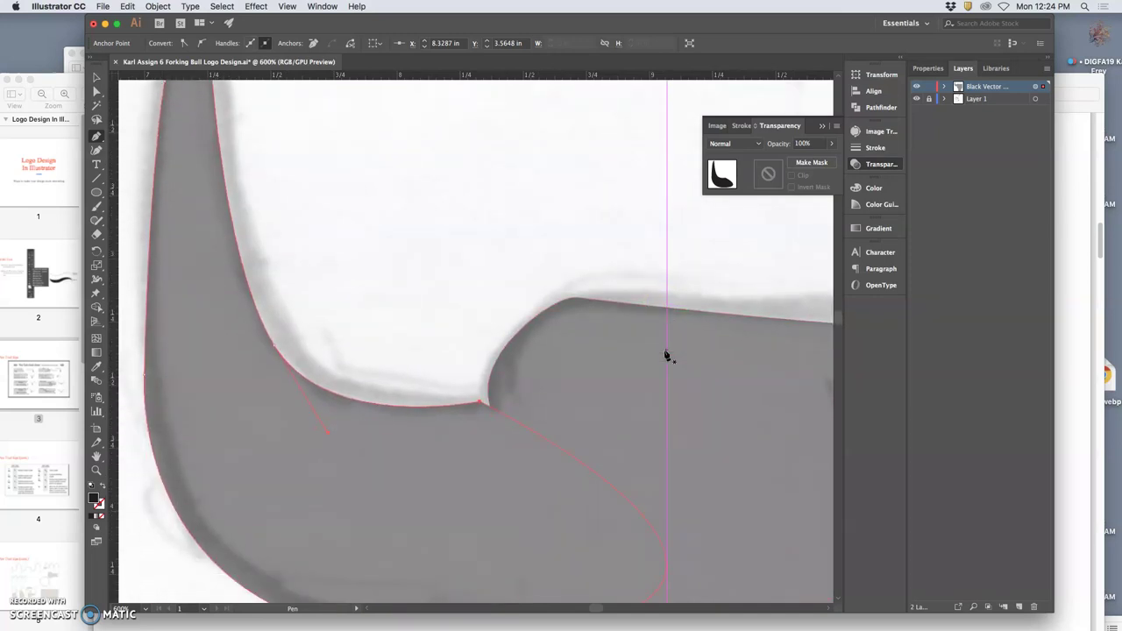
scroll(666, 355, "down", 3)
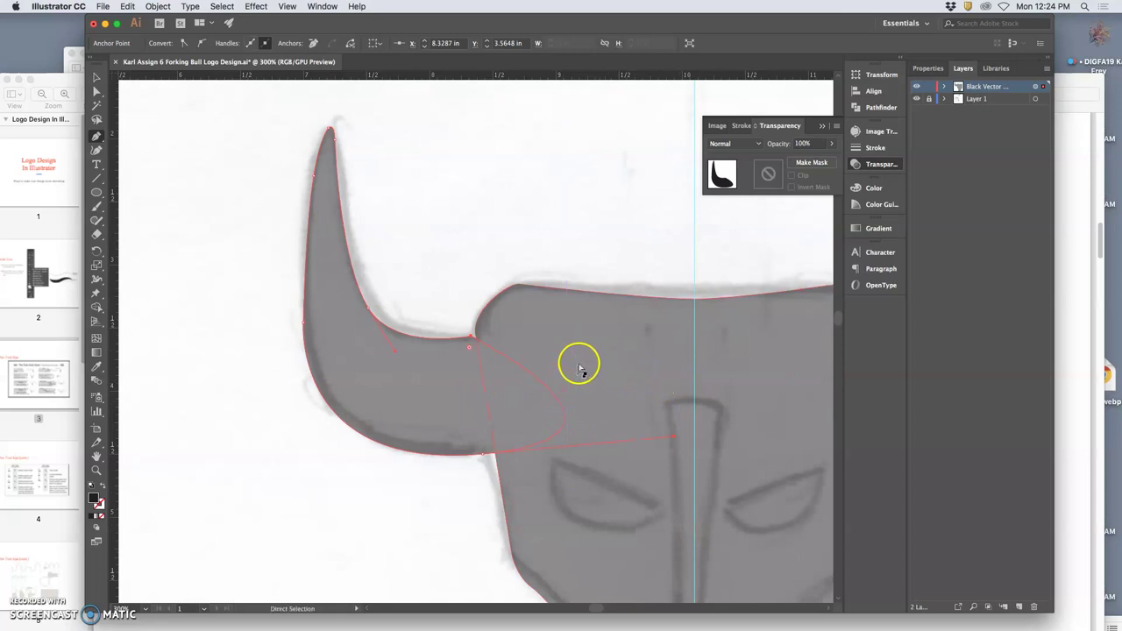
left_click(631, 346, "super")
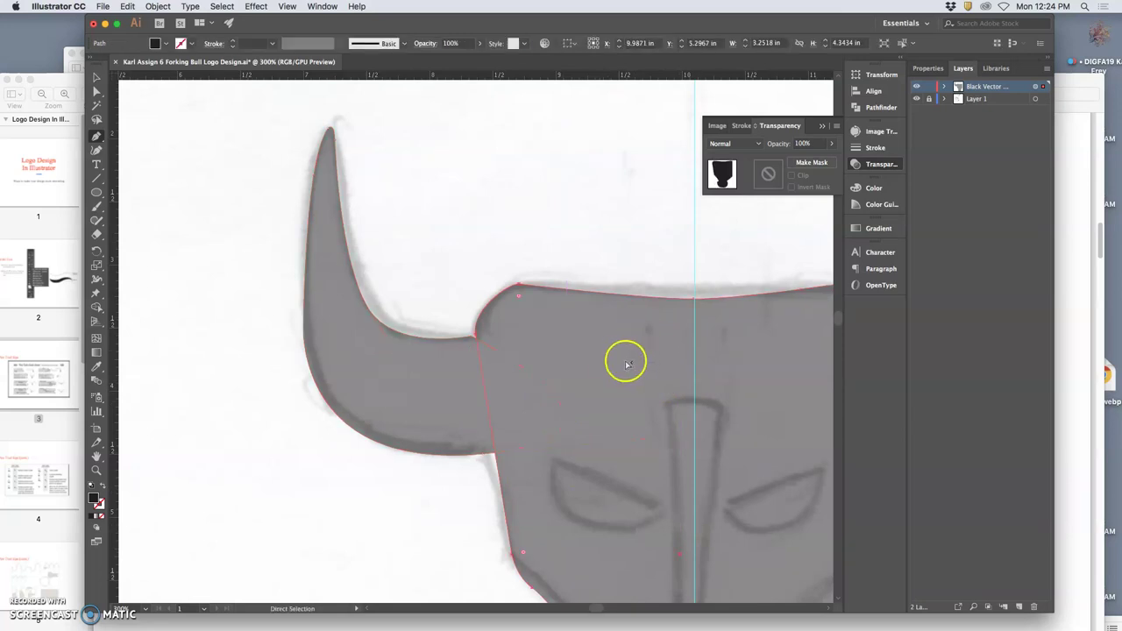
left_click(443, 403, "super")
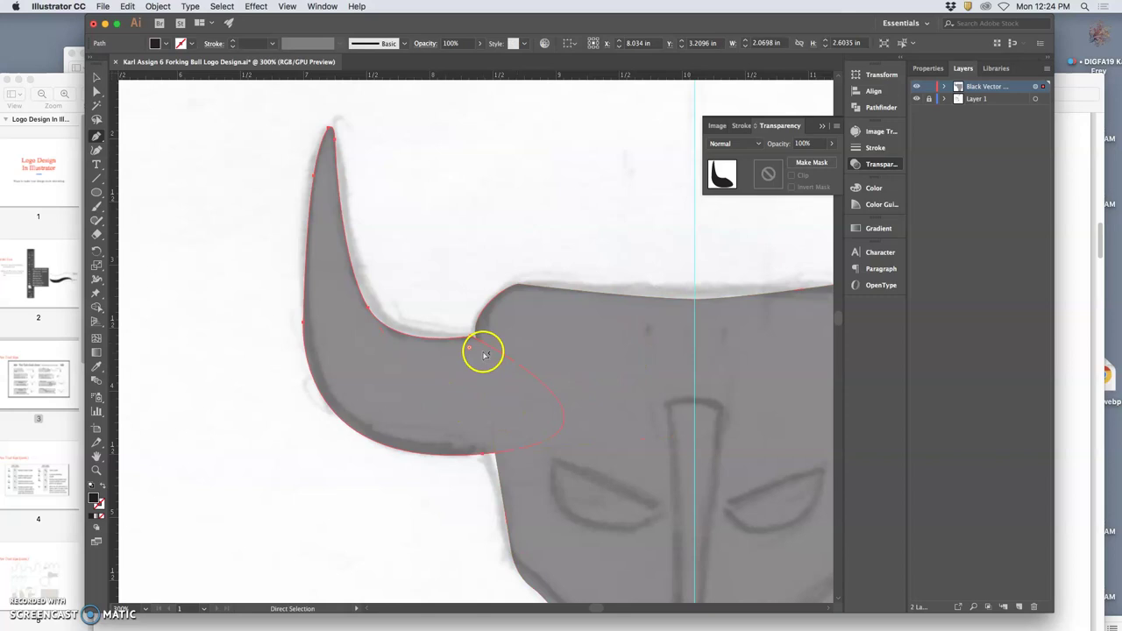
left_click_drag(470, 338, 479, 335)
left_click(463, 318, "super")
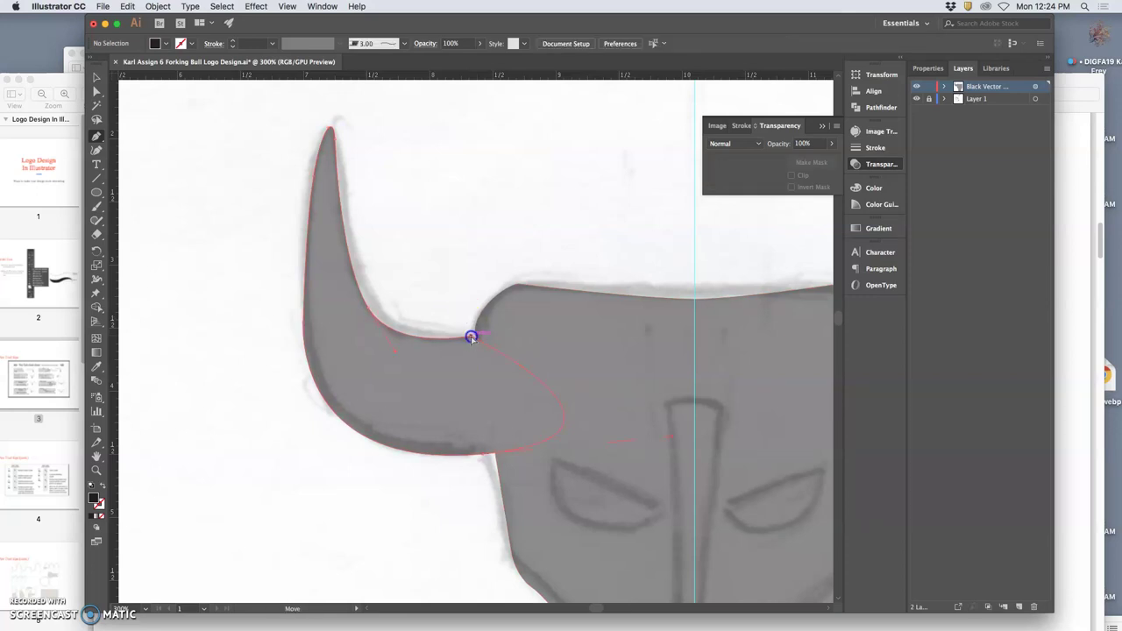
left_click_drag(471, 338, 482, 333)
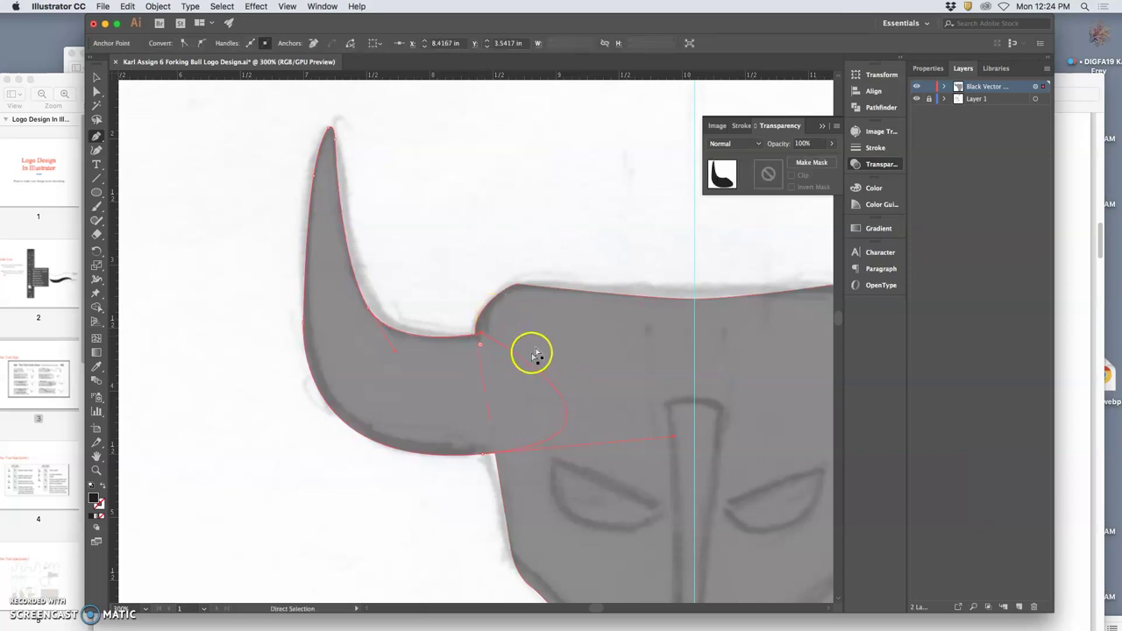
- Show the Pathfinder shape mode controls
scroll(597, 255, "right", 5)
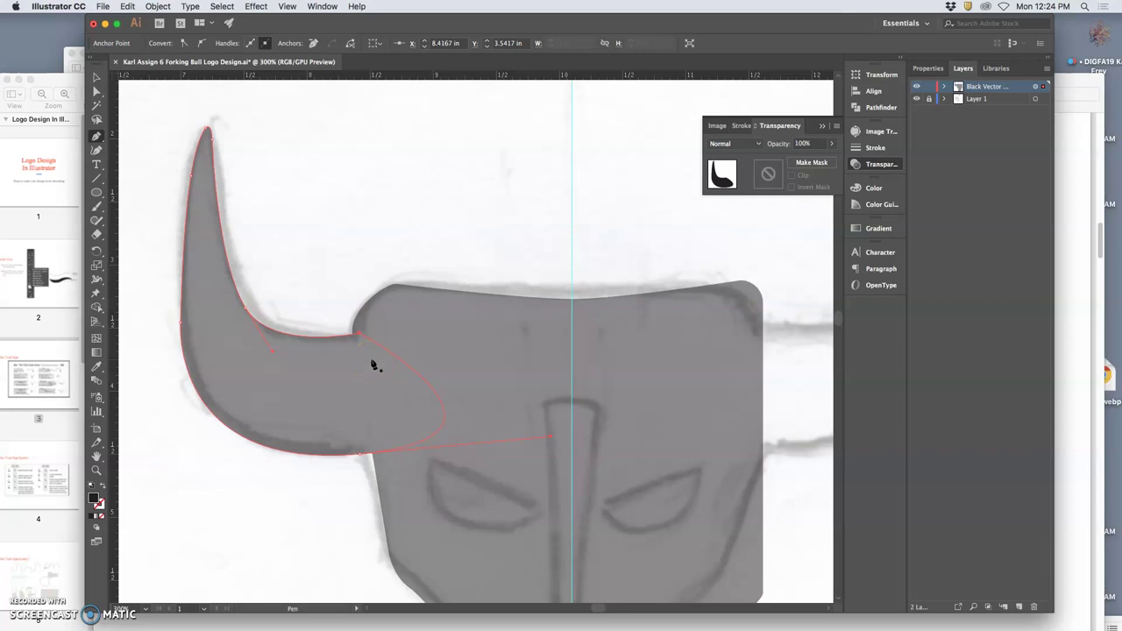
left_click(622, 282)
left_click(879, 107)
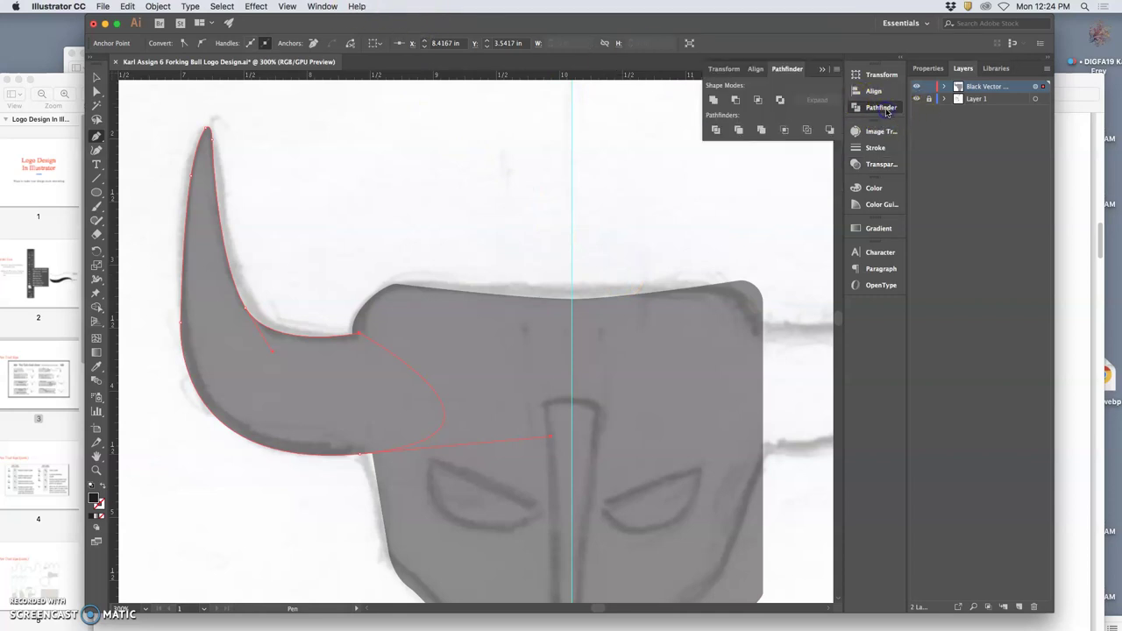
left_click(321, 6)
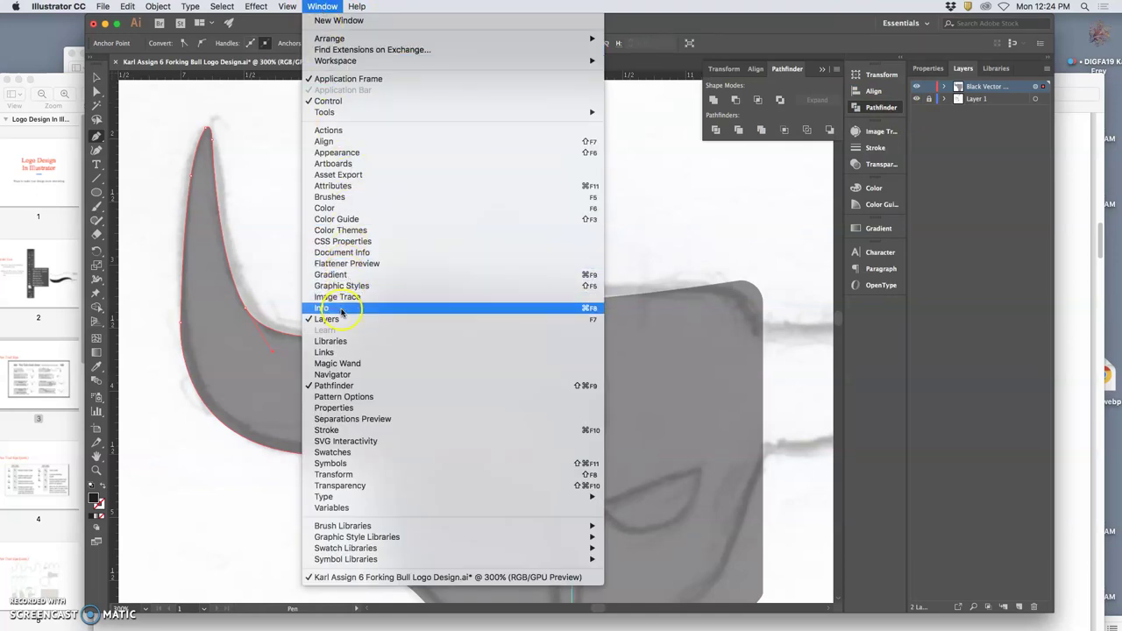
left_click(258, 199)
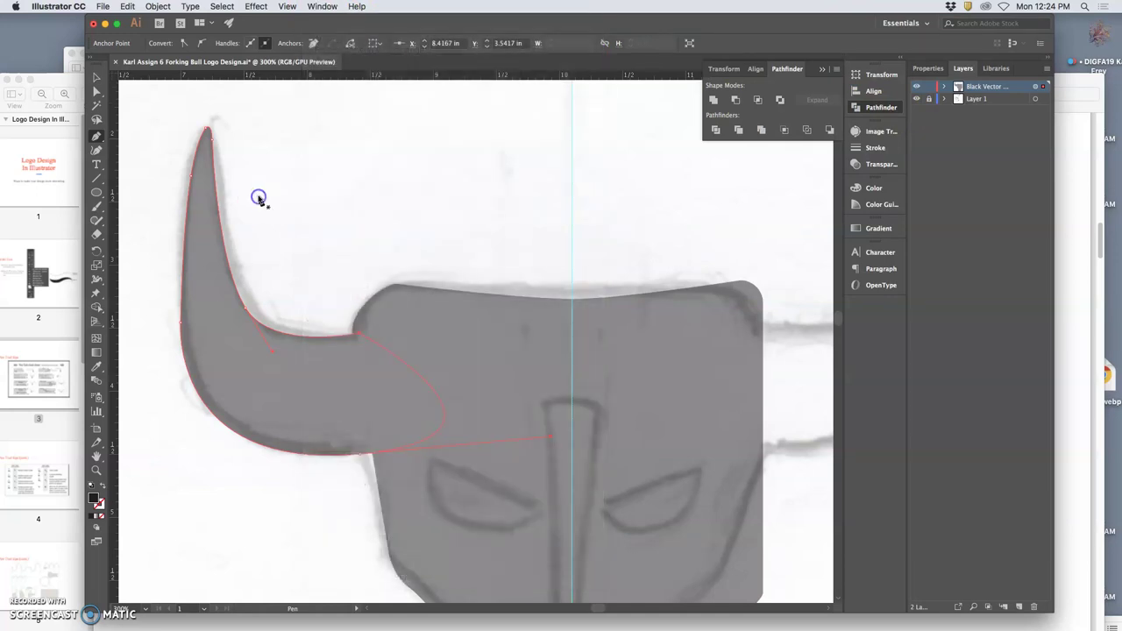
- Look through the available workspaces and keep Essentials as the chosen one
left_click(927, 24)
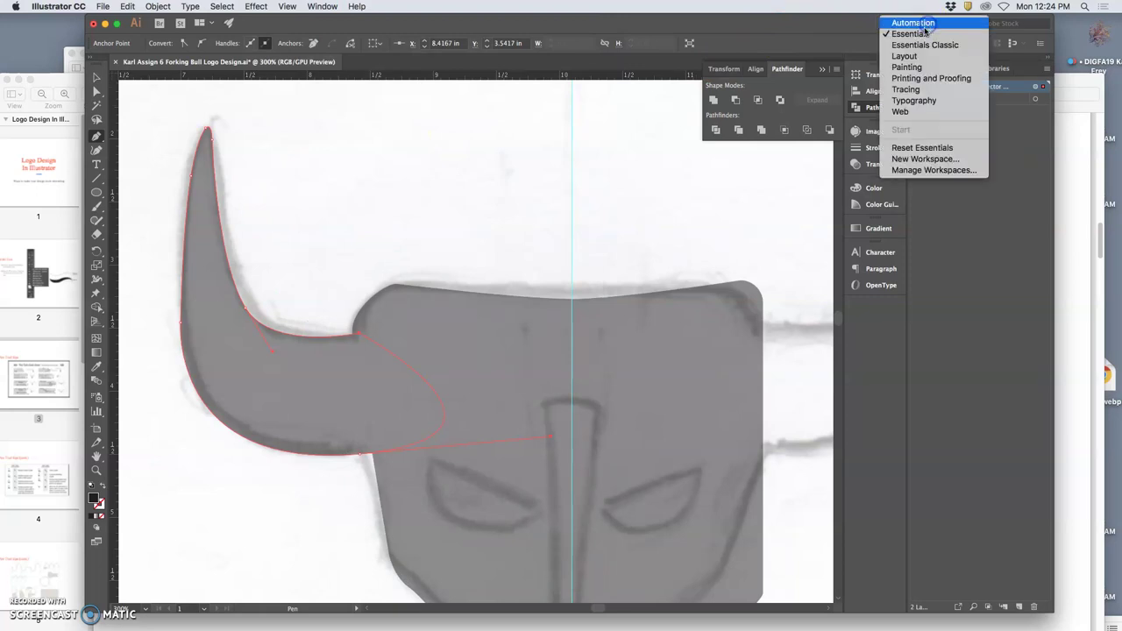
left_click(921, 35)
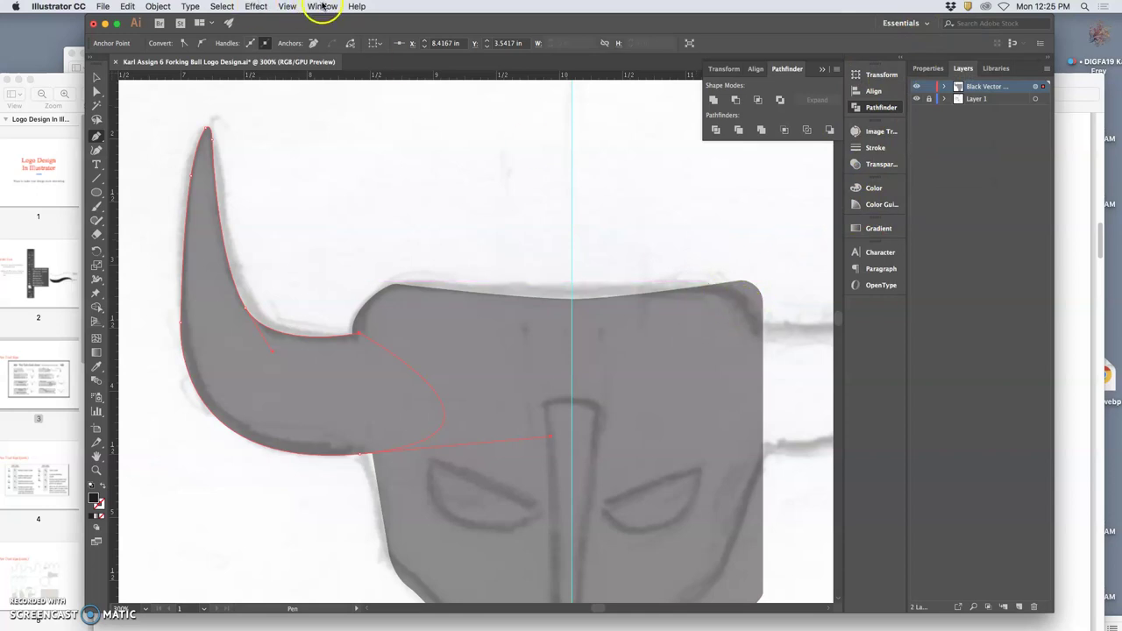
left_click(287, 6)
mouse_move(321, 7)
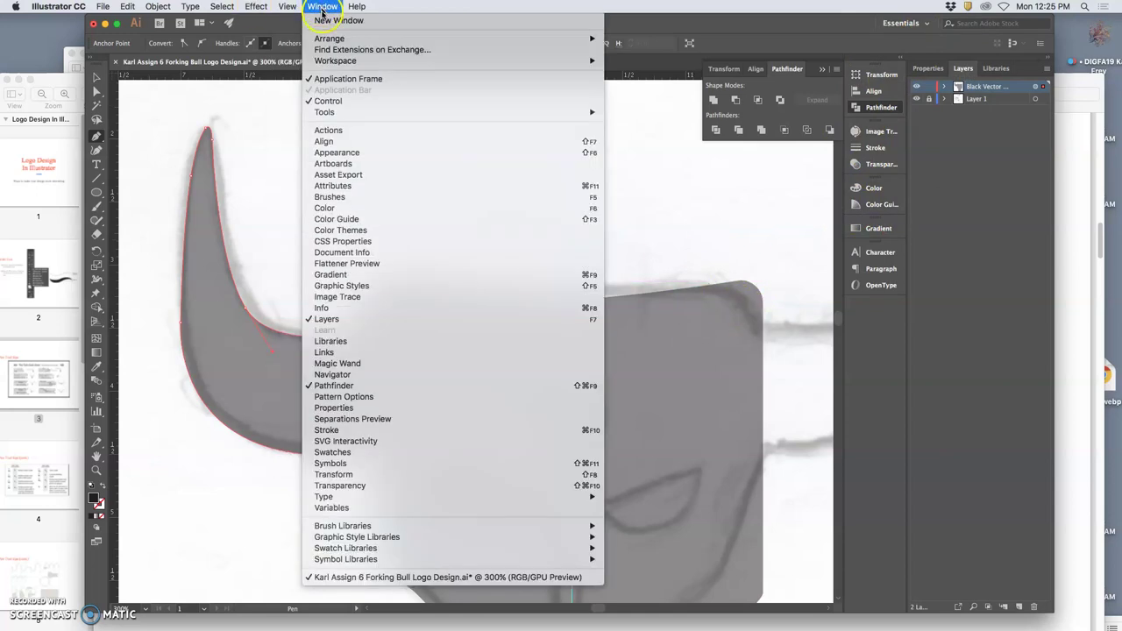
mouse_move(346, 60)
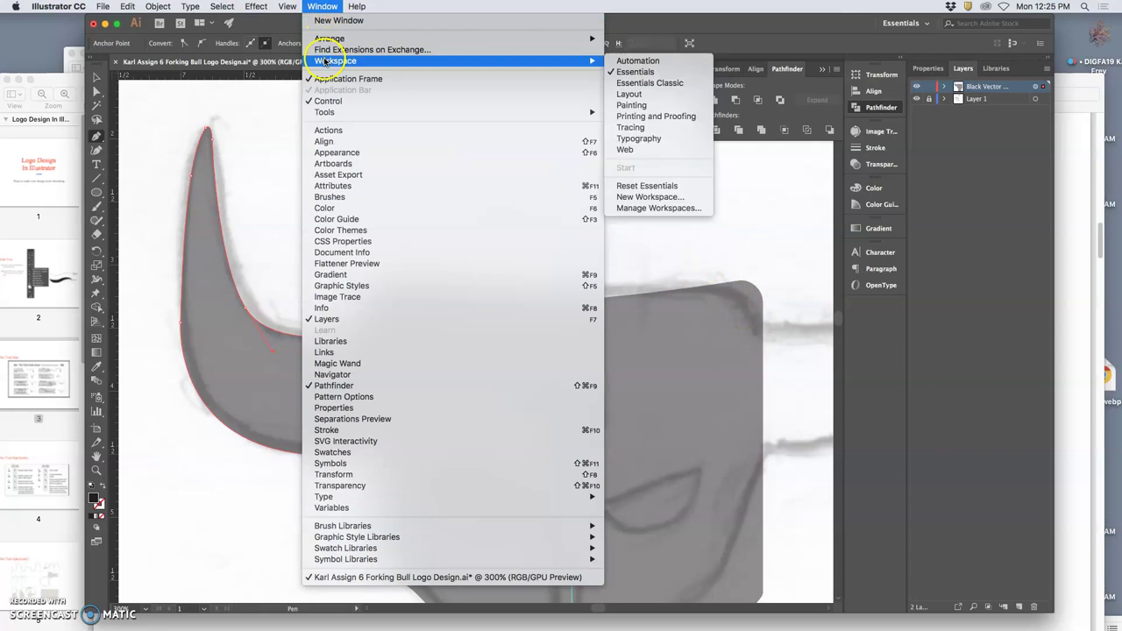
left_click(624, 72)
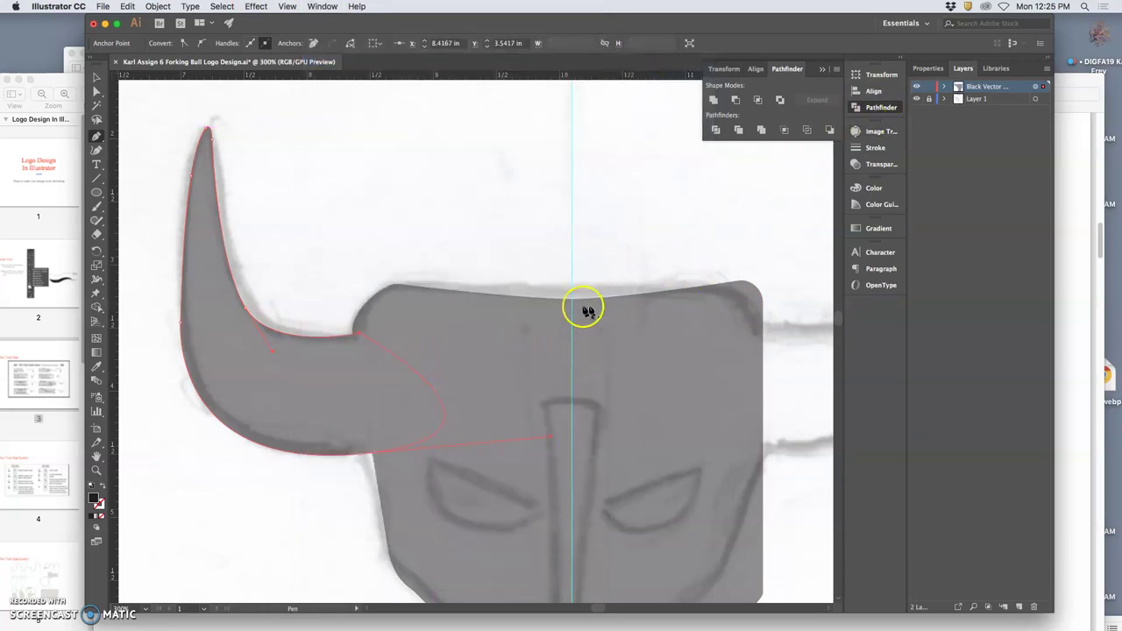
- Check the head and left horn paths by selecting each one separately
key("a")
left_click(526, 326)
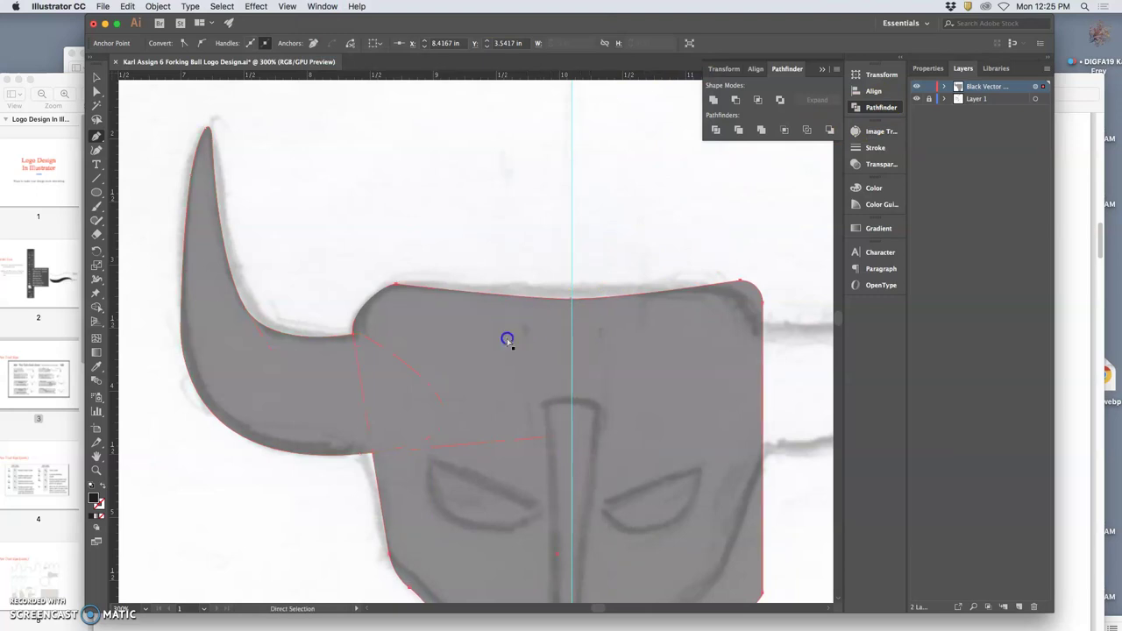
left_click(507, 340)
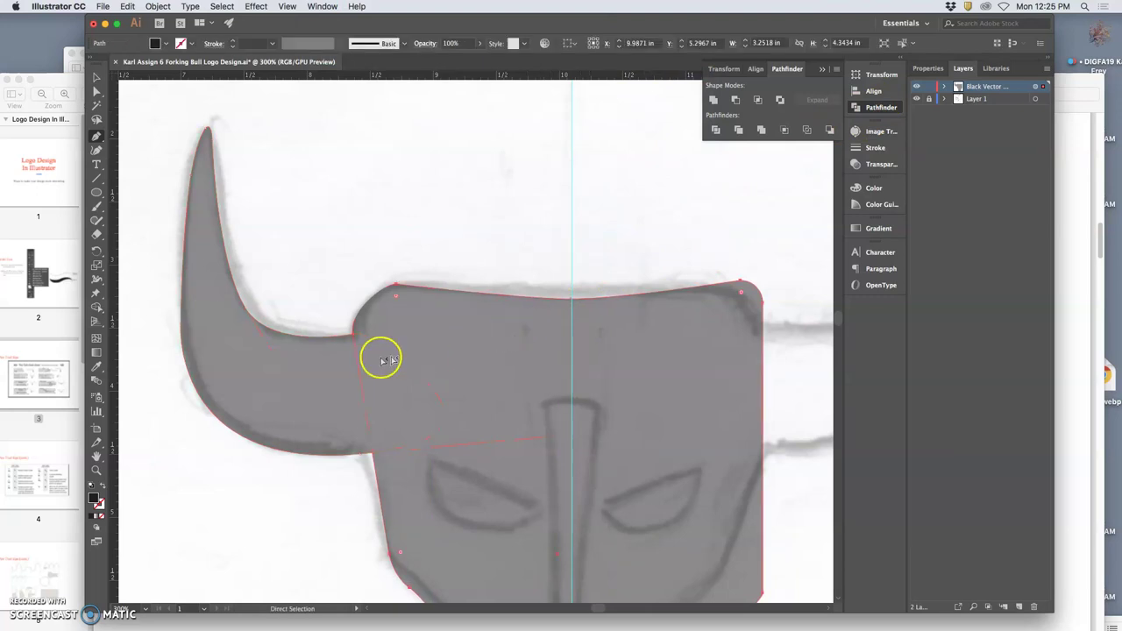
left_click(210, 289)
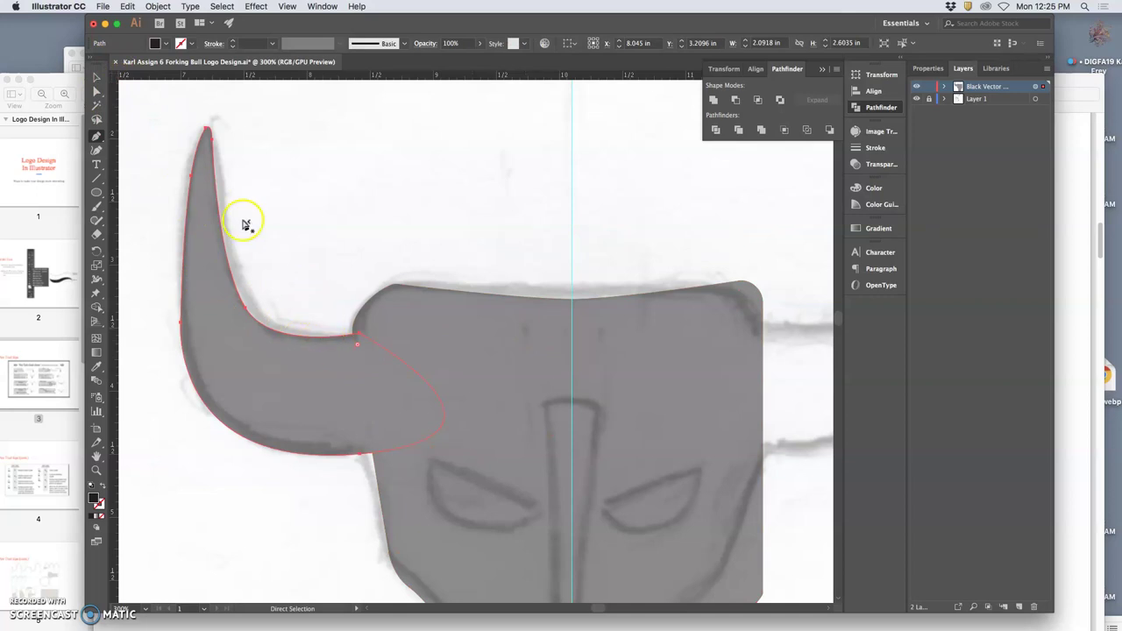
- Select the head and left horn together and merge them with Unite, undoing the first merge and repeating it
left_click(96, 77)
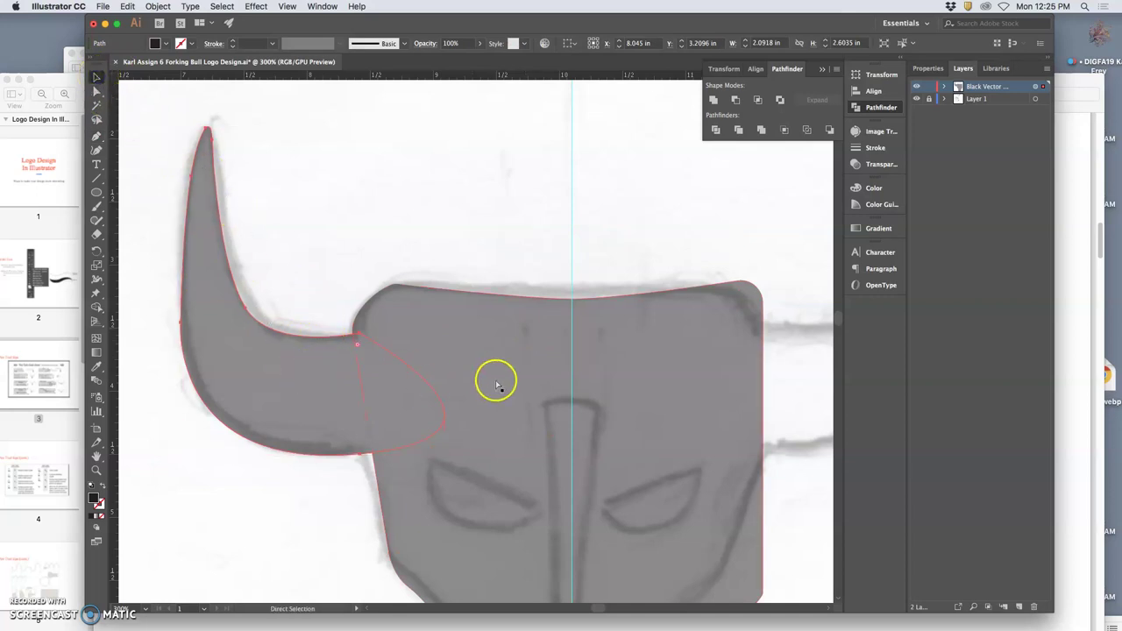
left_click(321, 392, "shift")
scroll(443, 383, "down", 5)
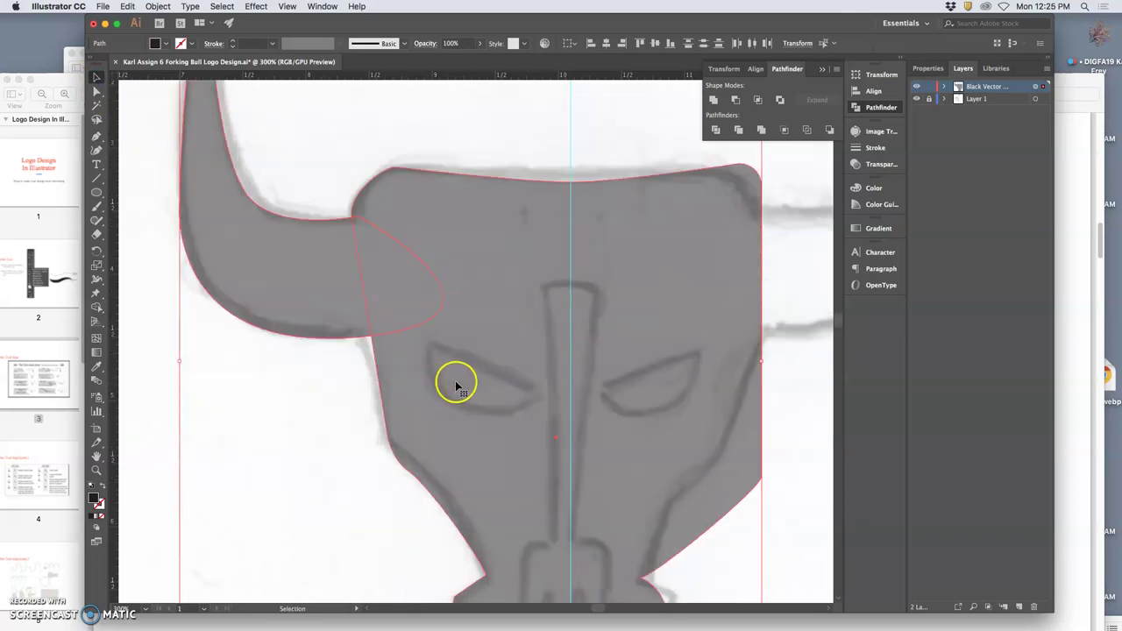
scroll(455, 382, "down", 5)
scroll(453, 381, "up", 12)
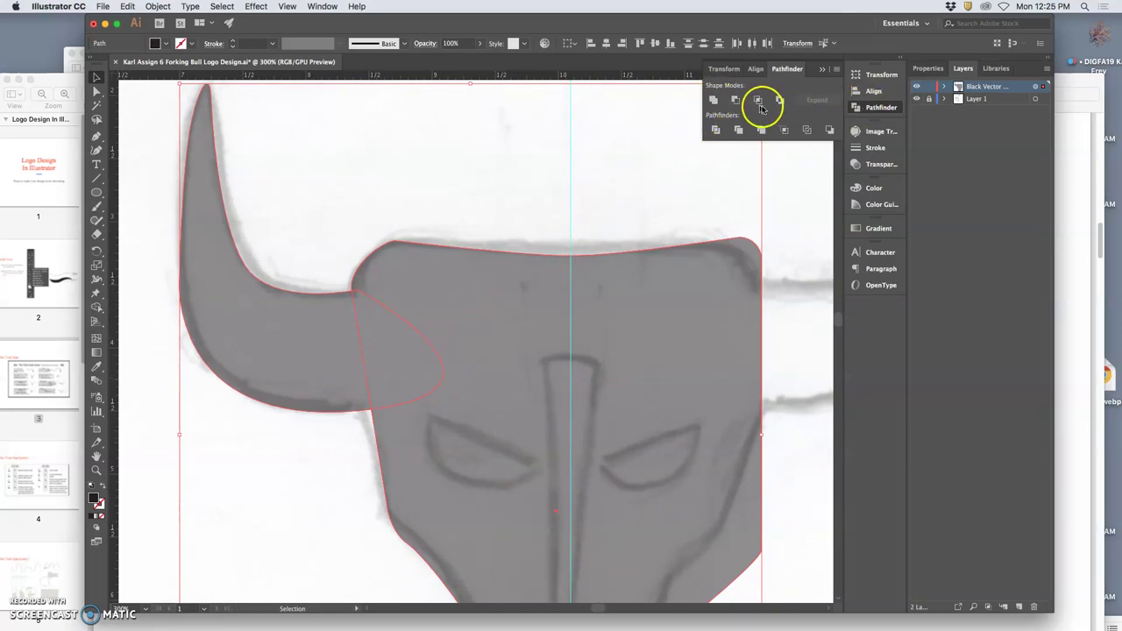
left_click(714, 102)
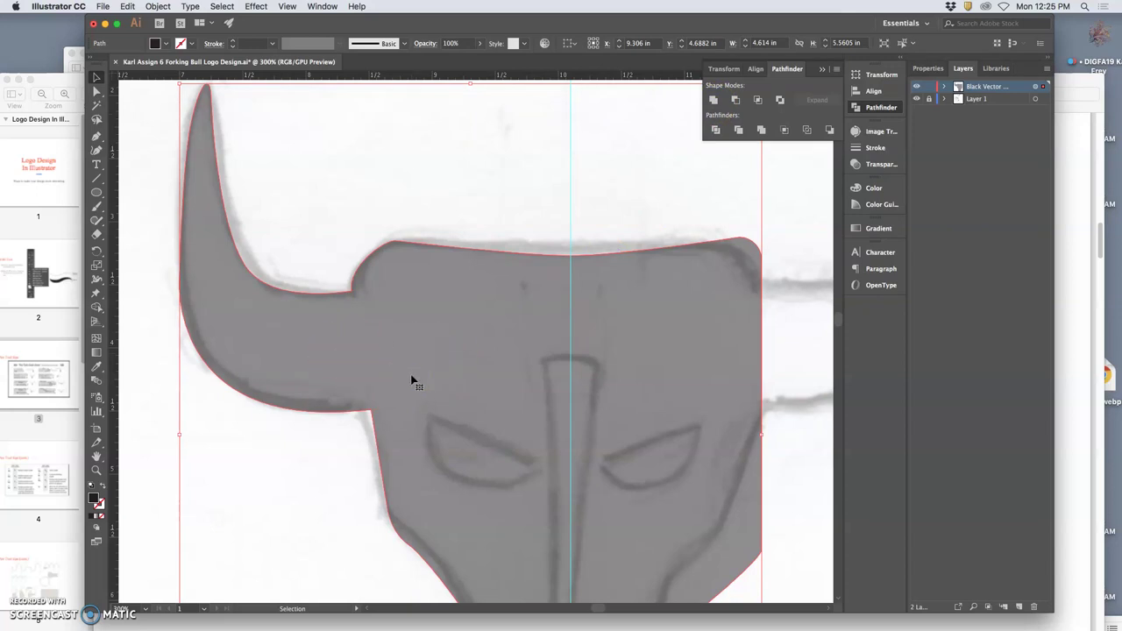
key("super+z")
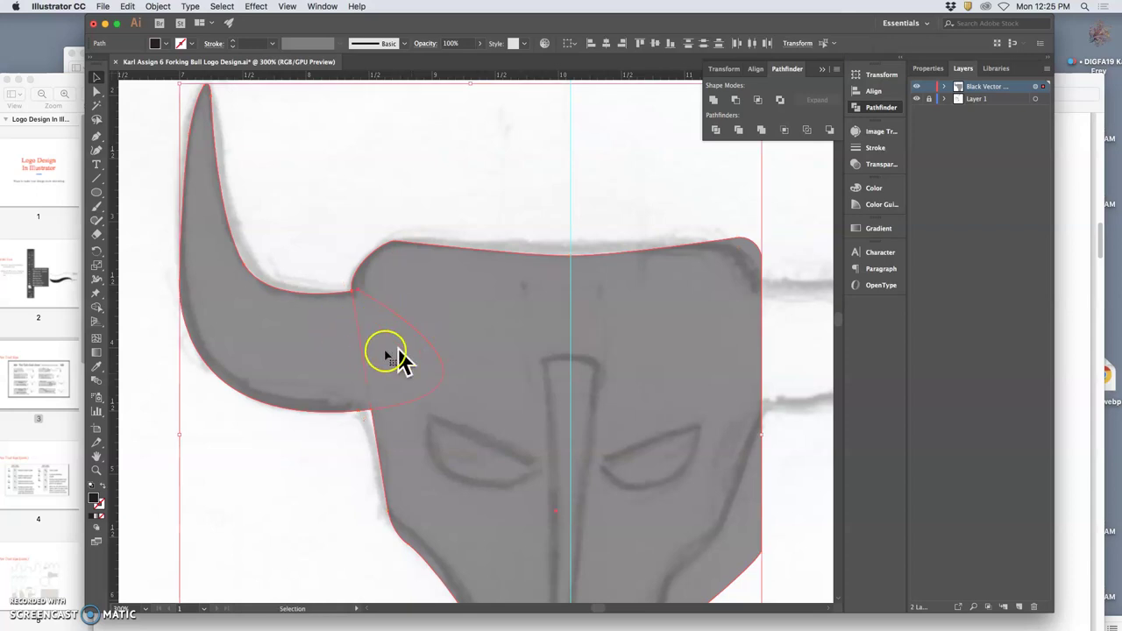
left_click(715, 99)
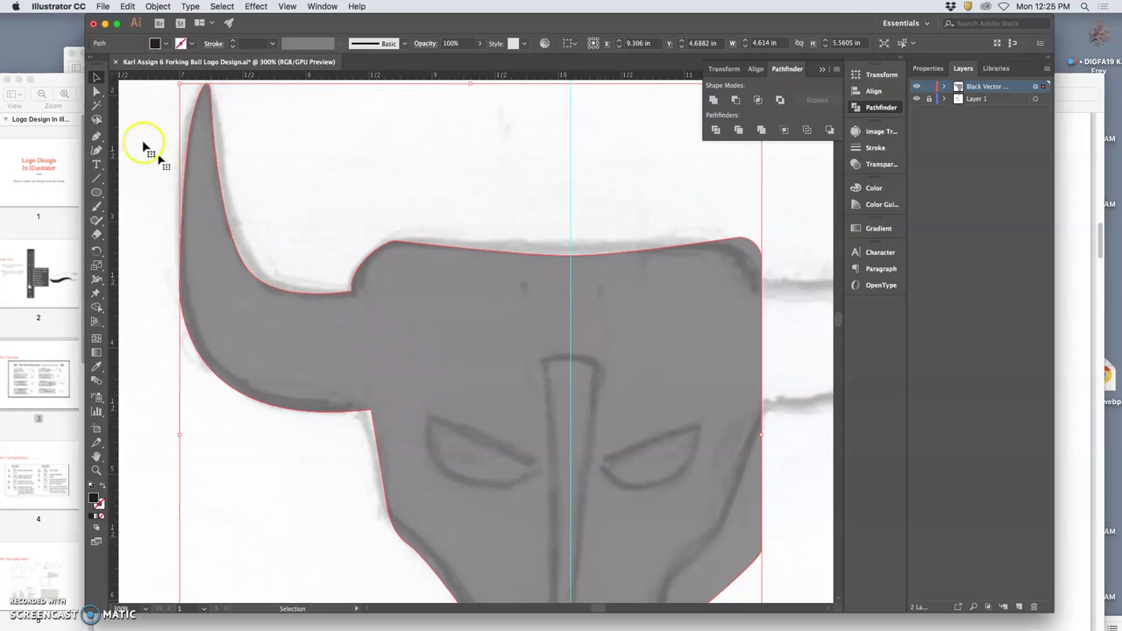
- Move the anchor where the horn's underside meets the head to X 8.4306 in, Y 4.4861 in, matching the sketch, and deselect the path
left_click(96, 91)
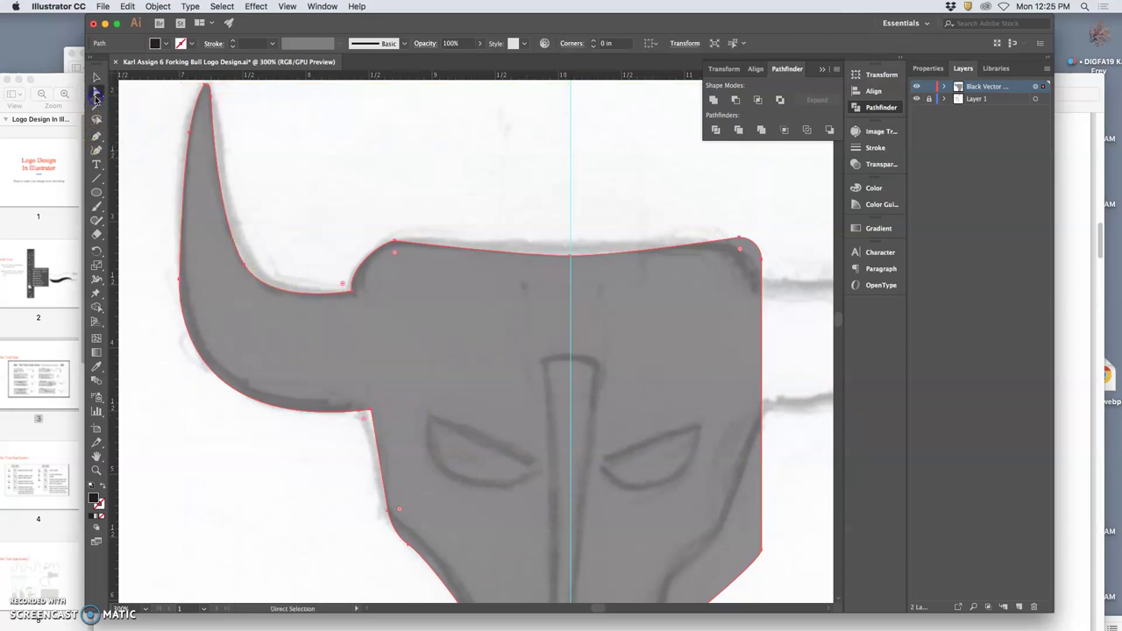
left_click(96, 136)
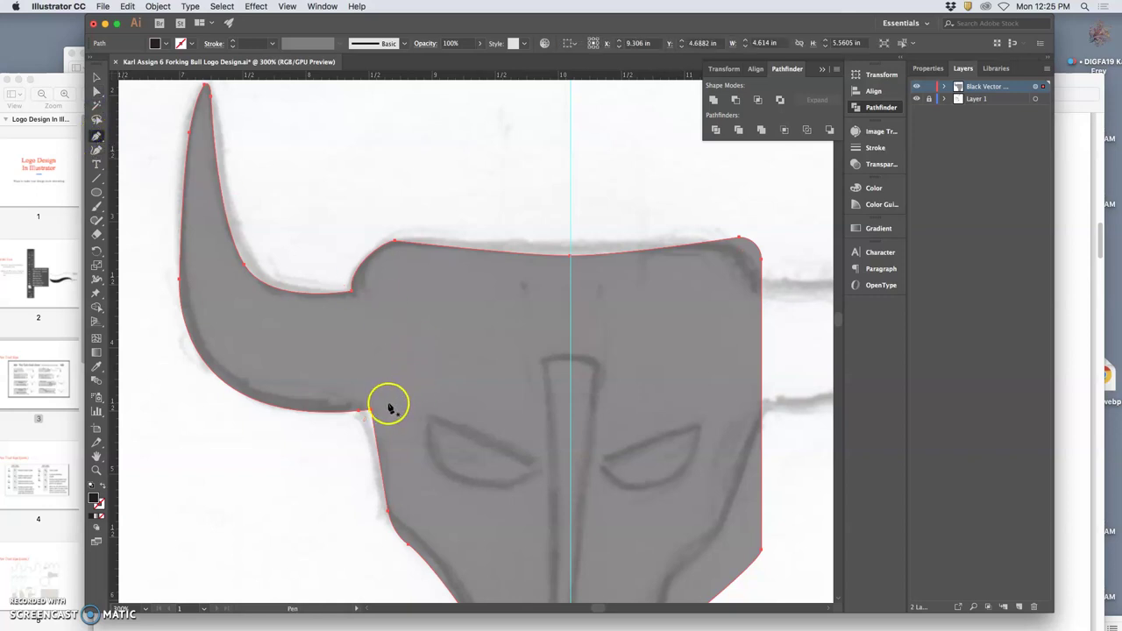
key("super")
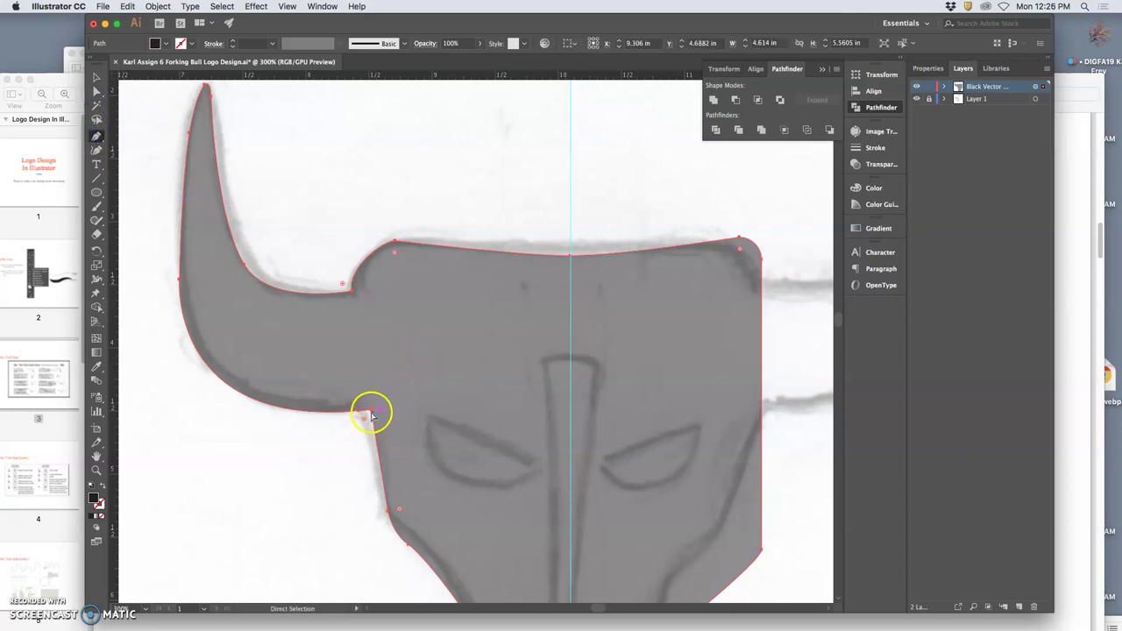
left_click_drag(371, 413, 354, 413)
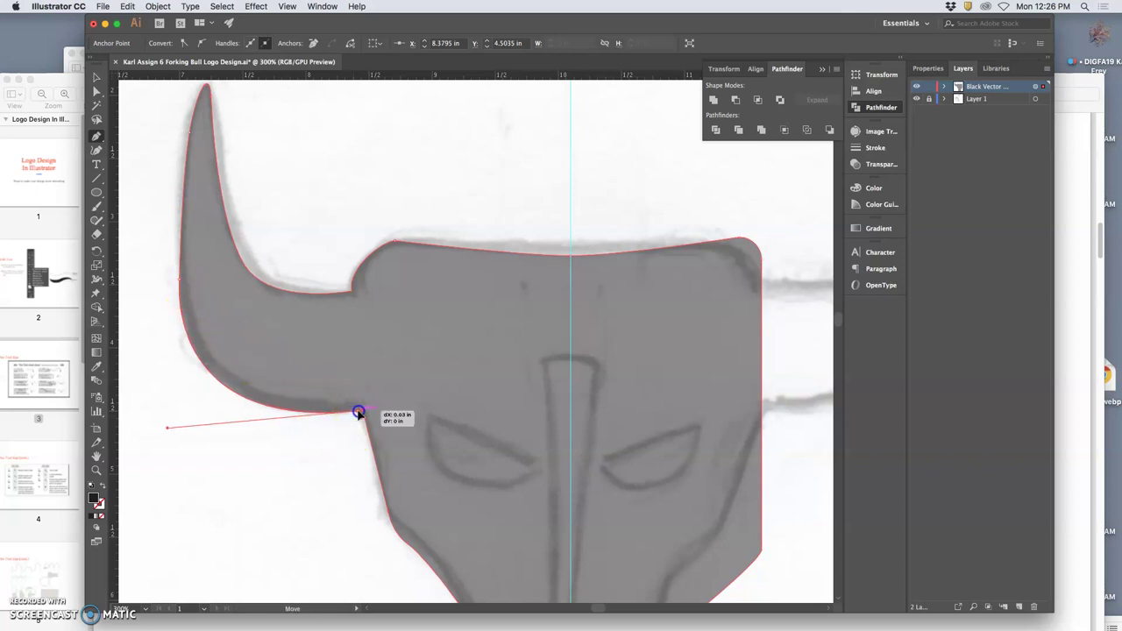
left_click_drag(359, 412, 360, 412)
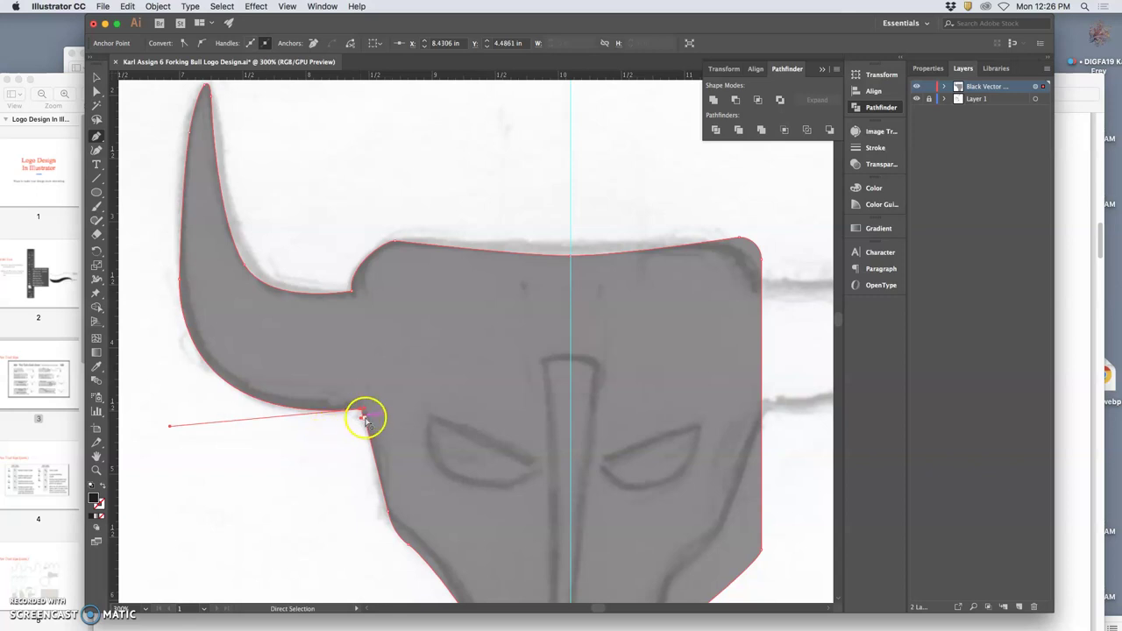
left_click_drag(362, 418, 363, 418)
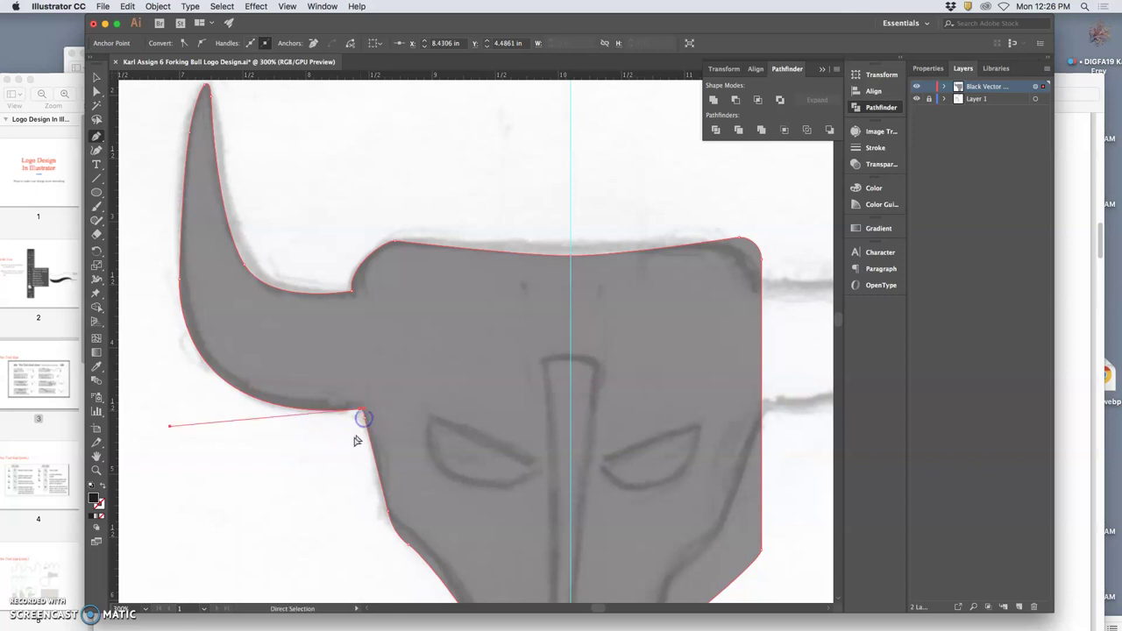
left_click(350, 443, "super")
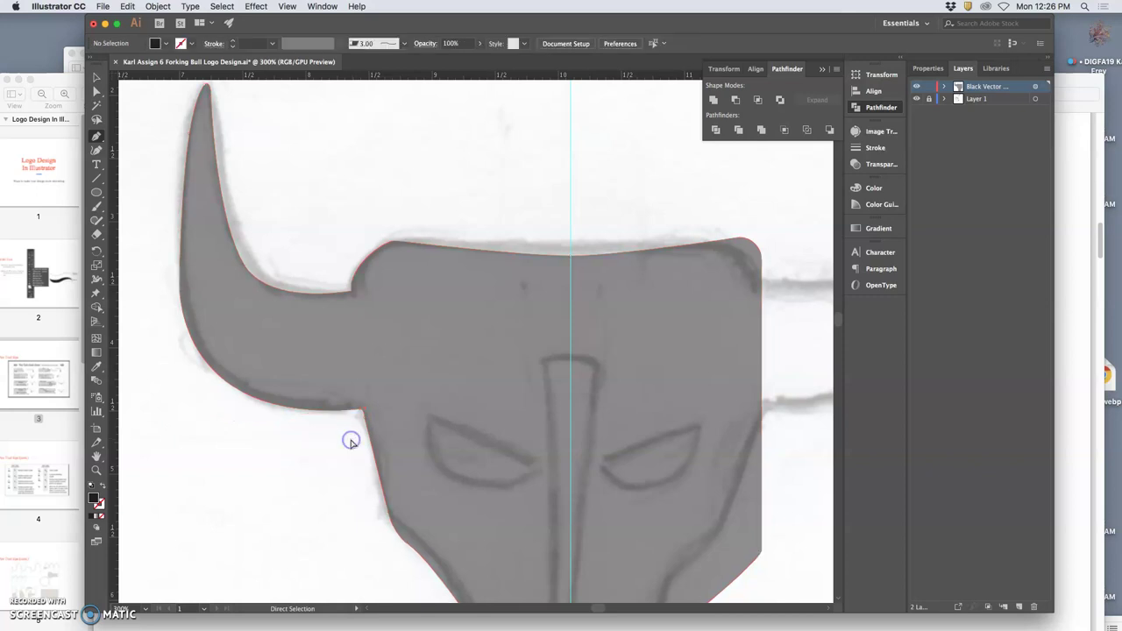
- Move the head's side anchor just below the left horn junction down along the sketched cheek edge, and deselect the path
scroll(397, 467, "up", 5)
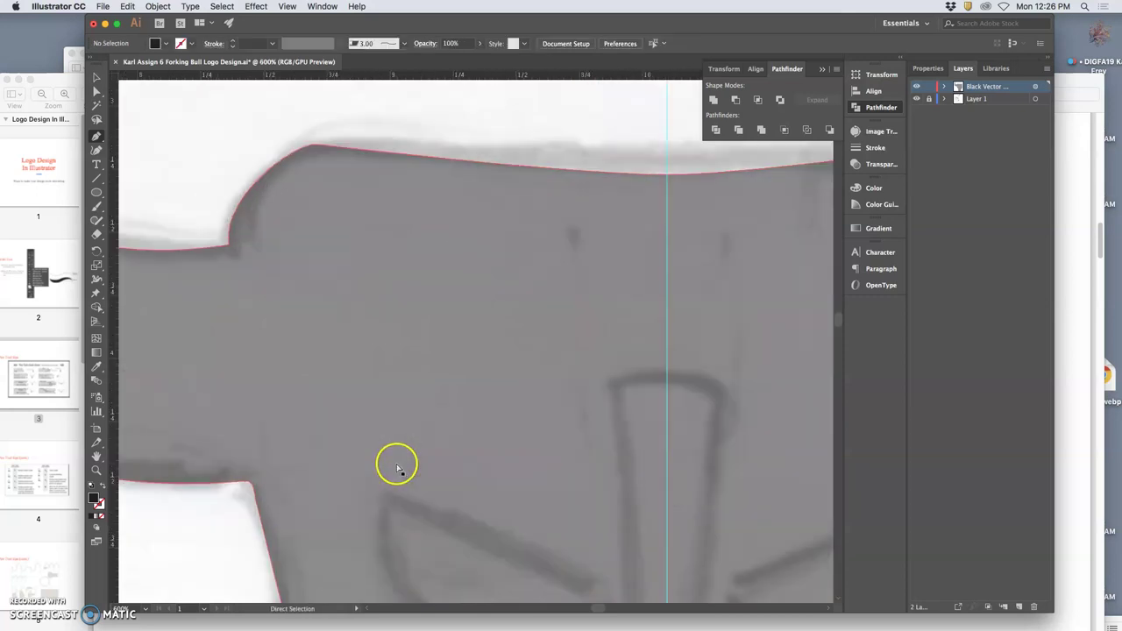
scroll(321, 447, "left", 2)
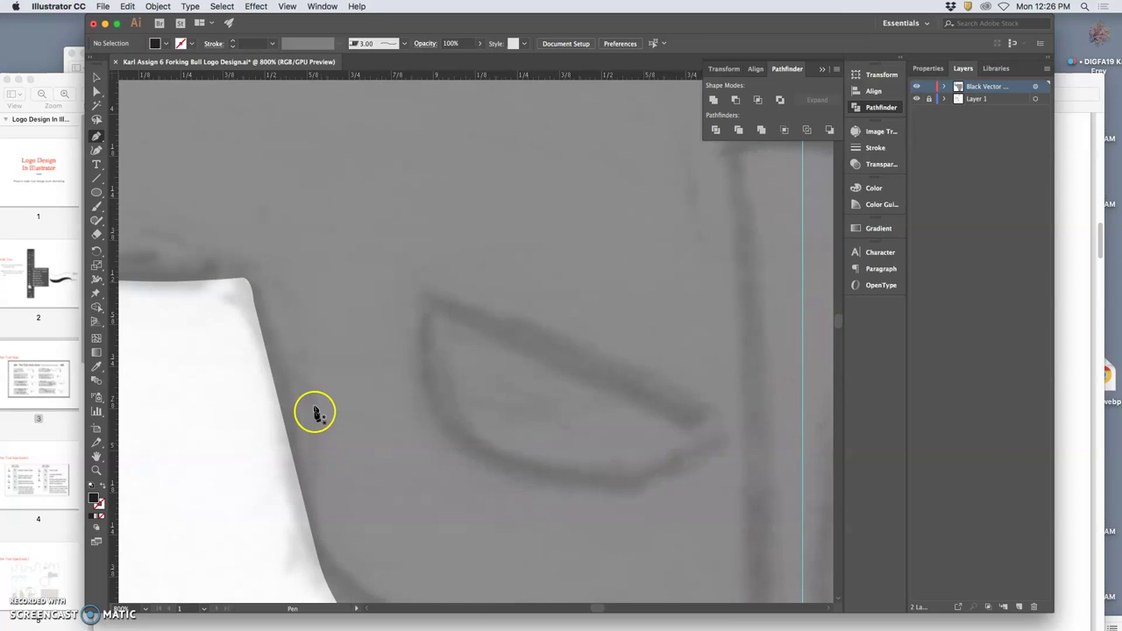
left_click(293, 353, "super")
left_click(262, 308, "super")
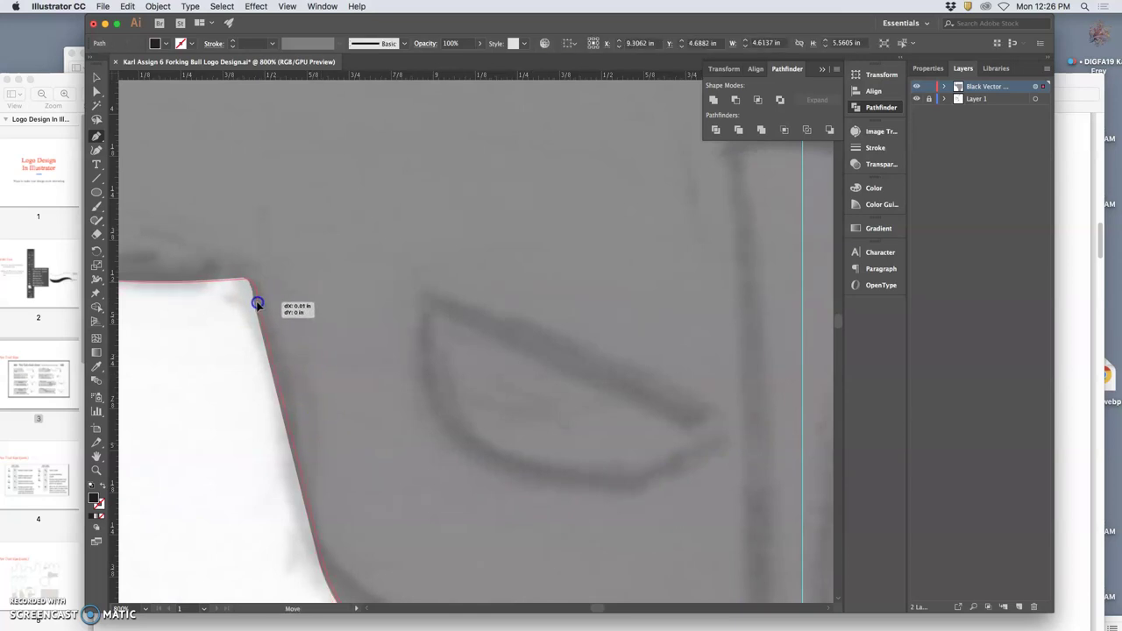
left_click(243, 315, "super")
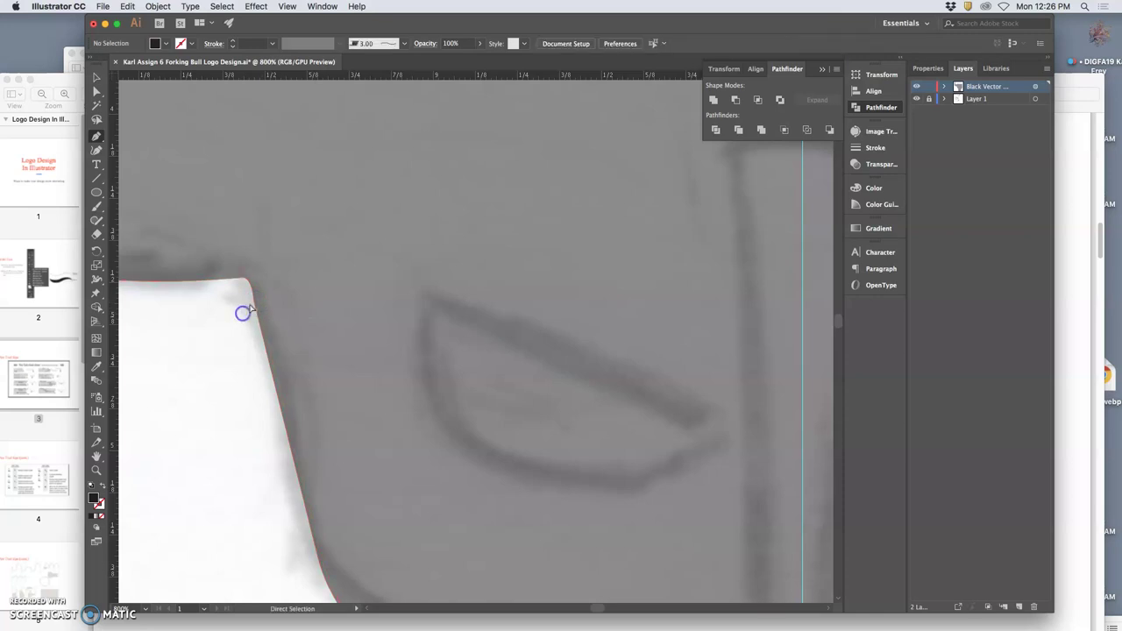
left_click_drag(266, 331, 267, 336)
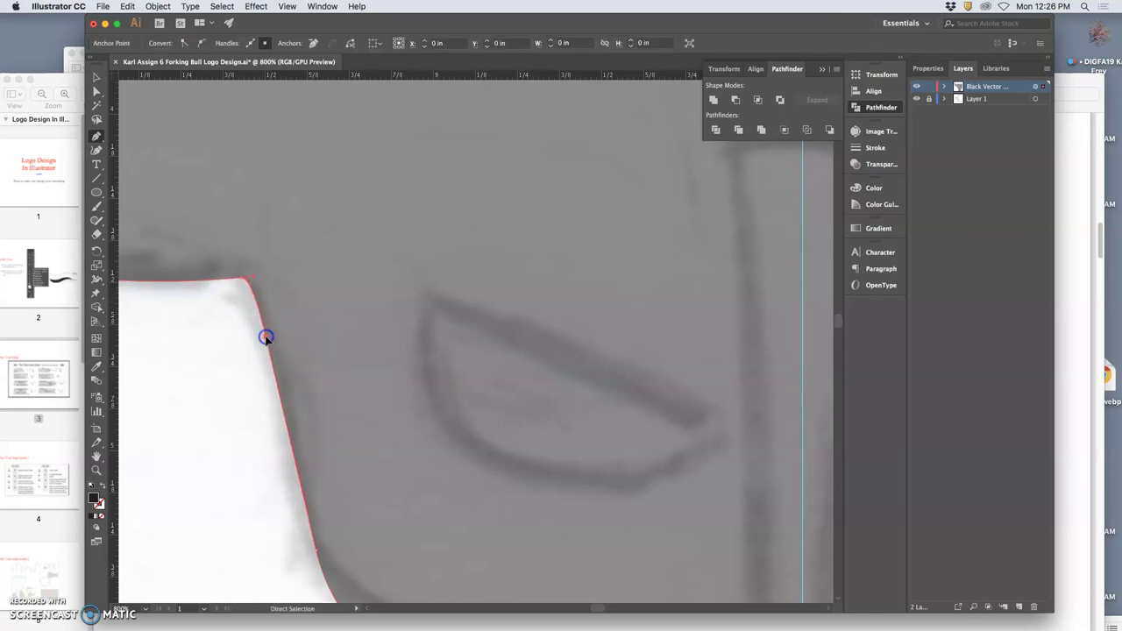
left_click(234, 364, "super")
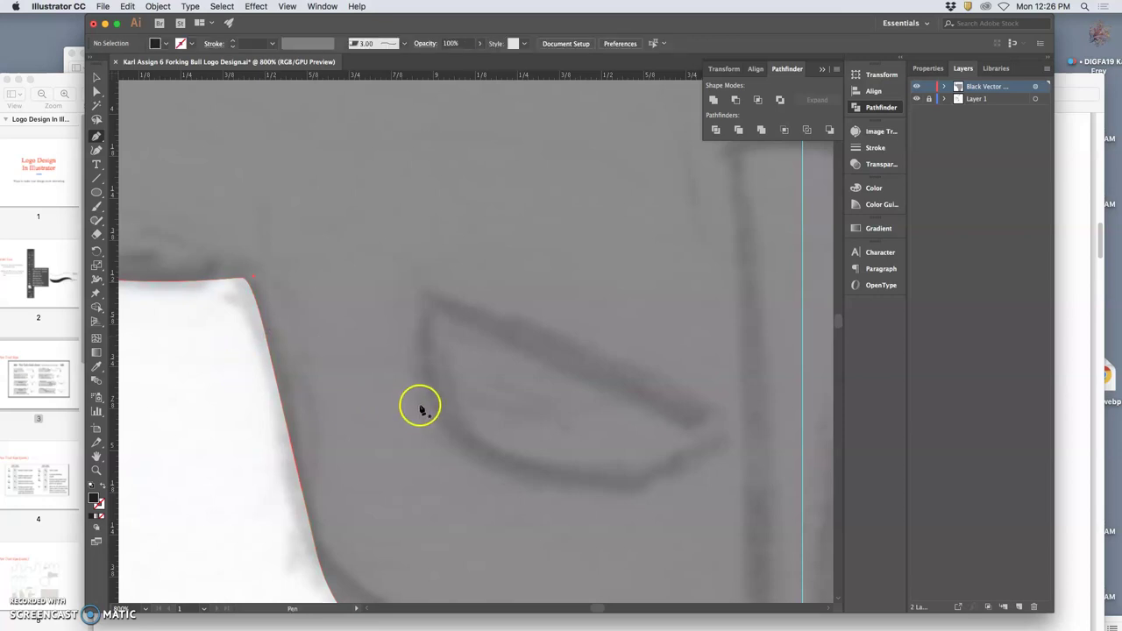
scroll(418, 405, "down", 5)
scroll(563, 414, "down", 3)
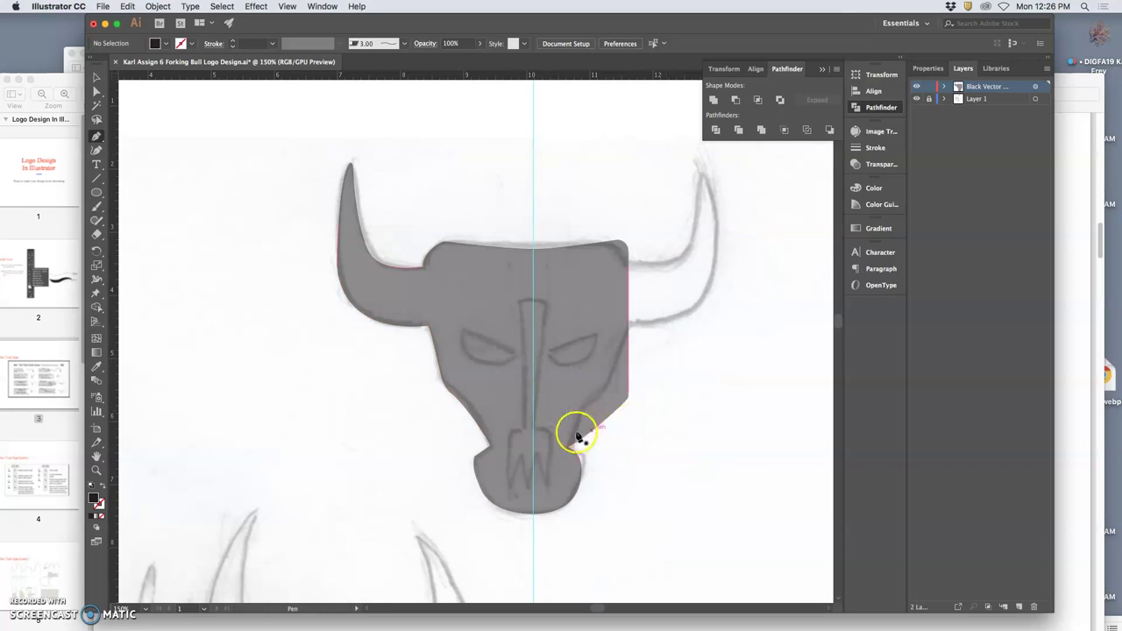
scroll(536, 478, "up", 4)
scroll(514, 495, "up", 4)
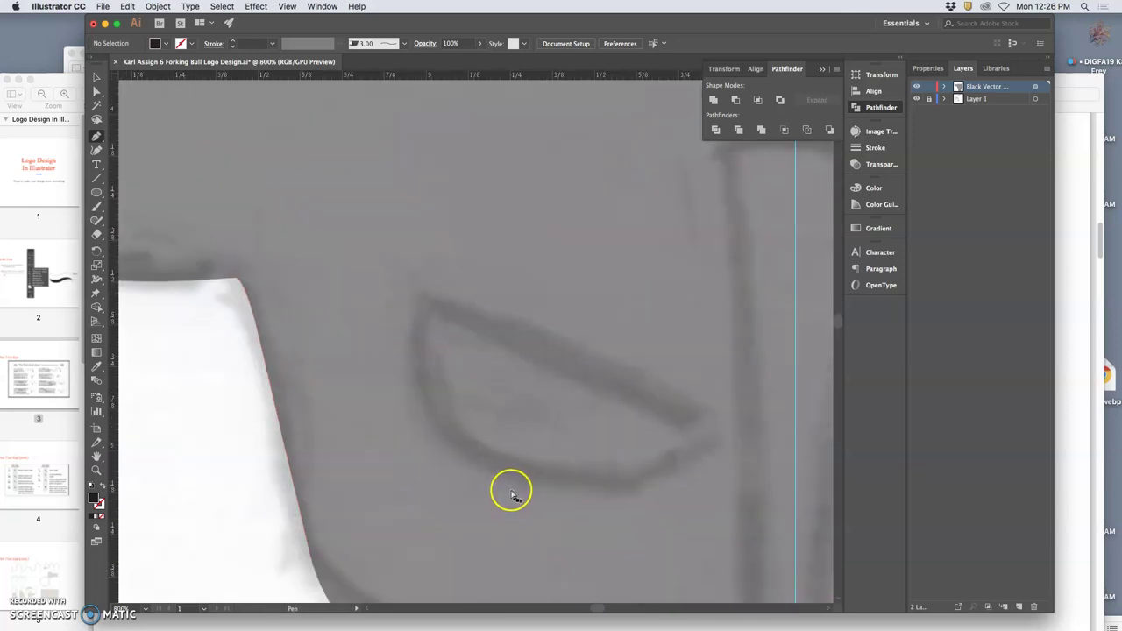
scroll(513, 491, "down", 5)
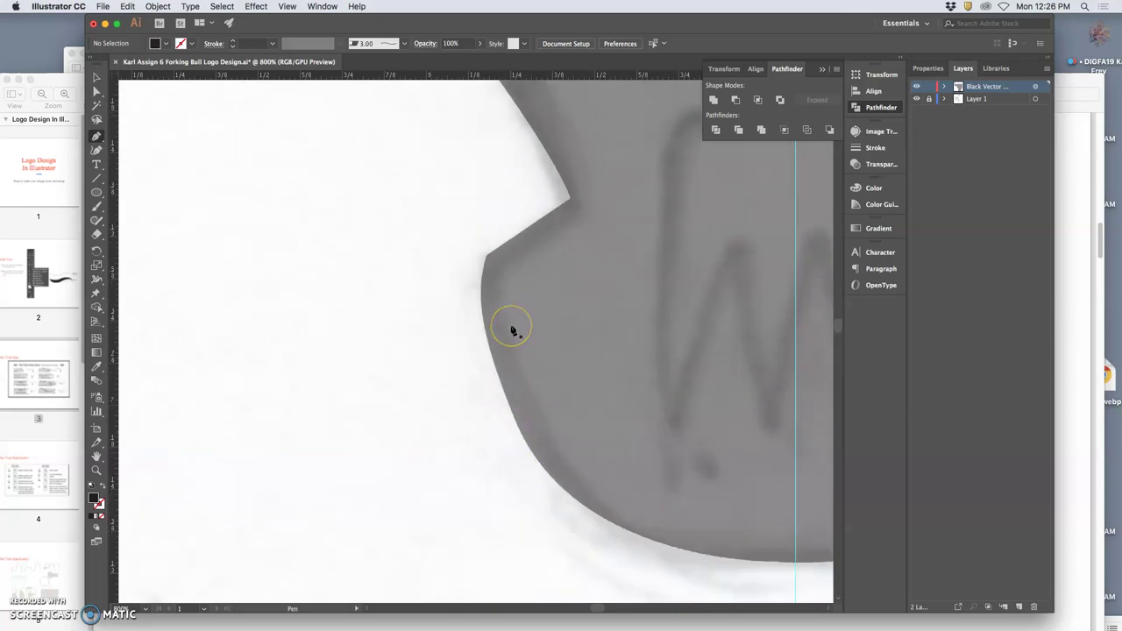
key("a")
left_click(511, 326)
left_click(493, 282)
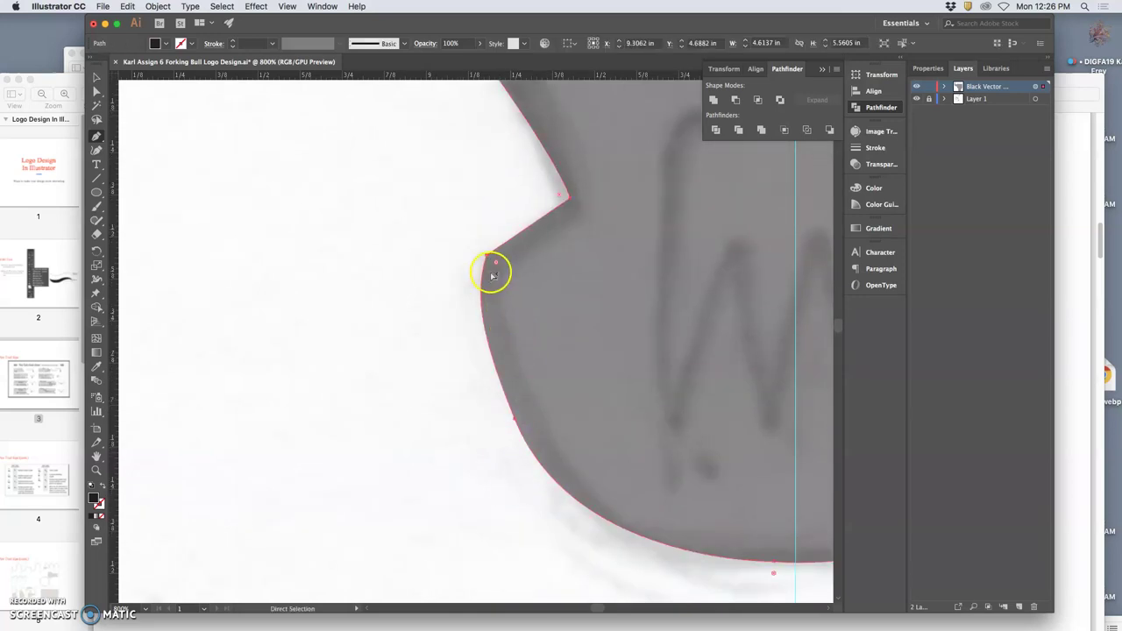
left_click(488, 260)
left_click_drag(485, 256, 454, 268)
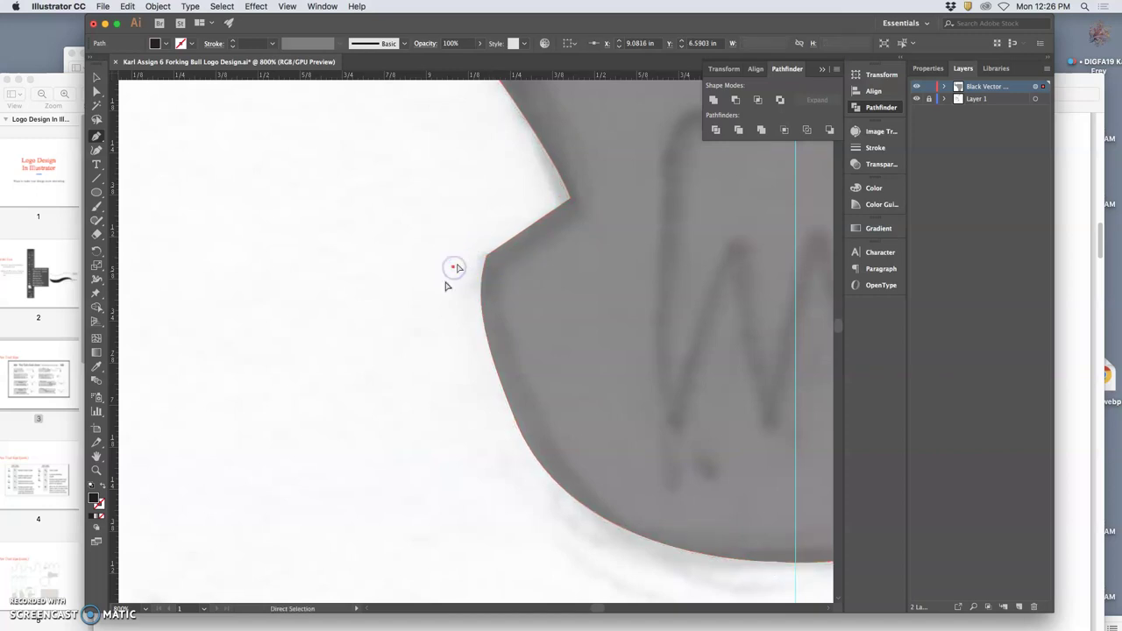
left_click(452, 269)
left_click(452, 269)
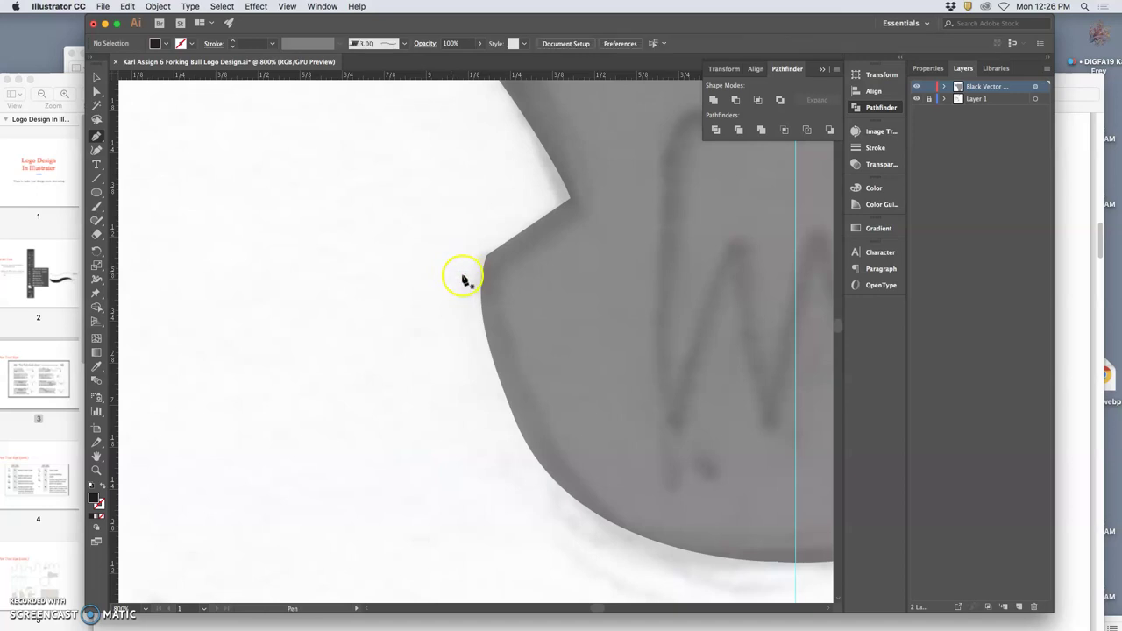
left_click(424, 272, "super")
- Move the muzzle's left corner anchor to X 9.1875 in, Y 6.566 in, and reshape the curve below with its anchor at X 9.3333 in, Y 7.0694 in
left_click(493, 261)
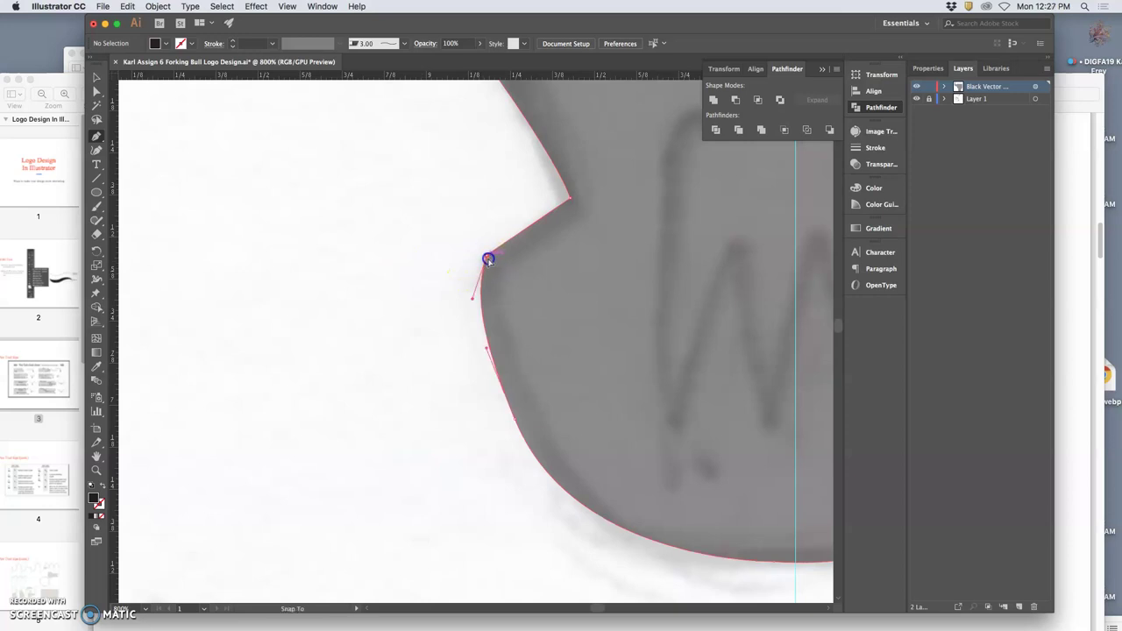
left_click(491, 343)
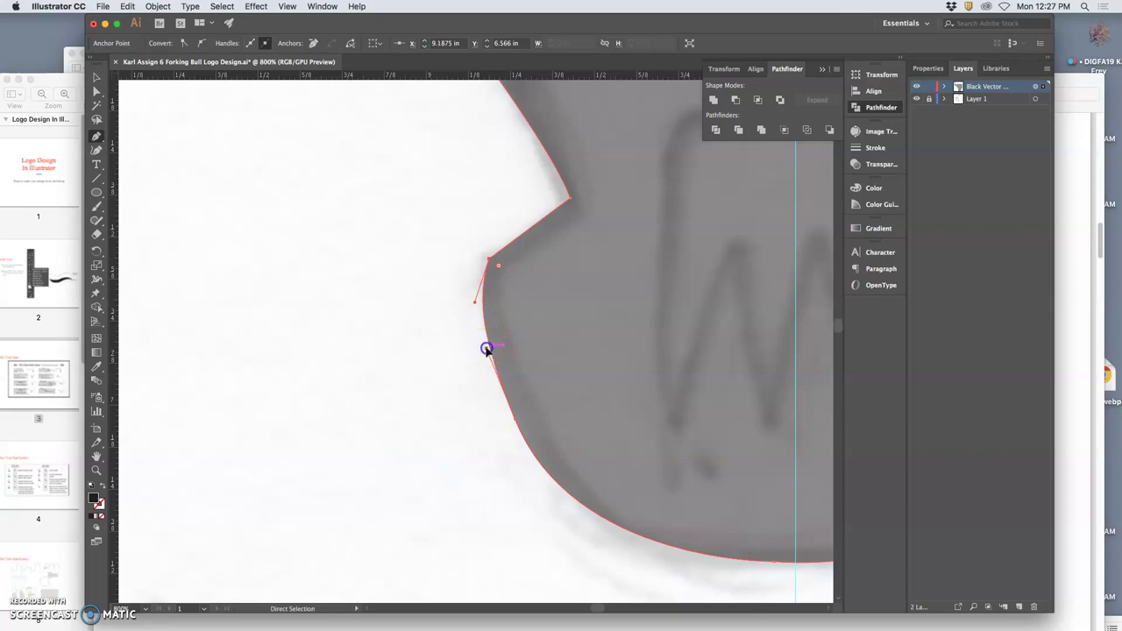
left_click_drag(486, 349, 486, 356)
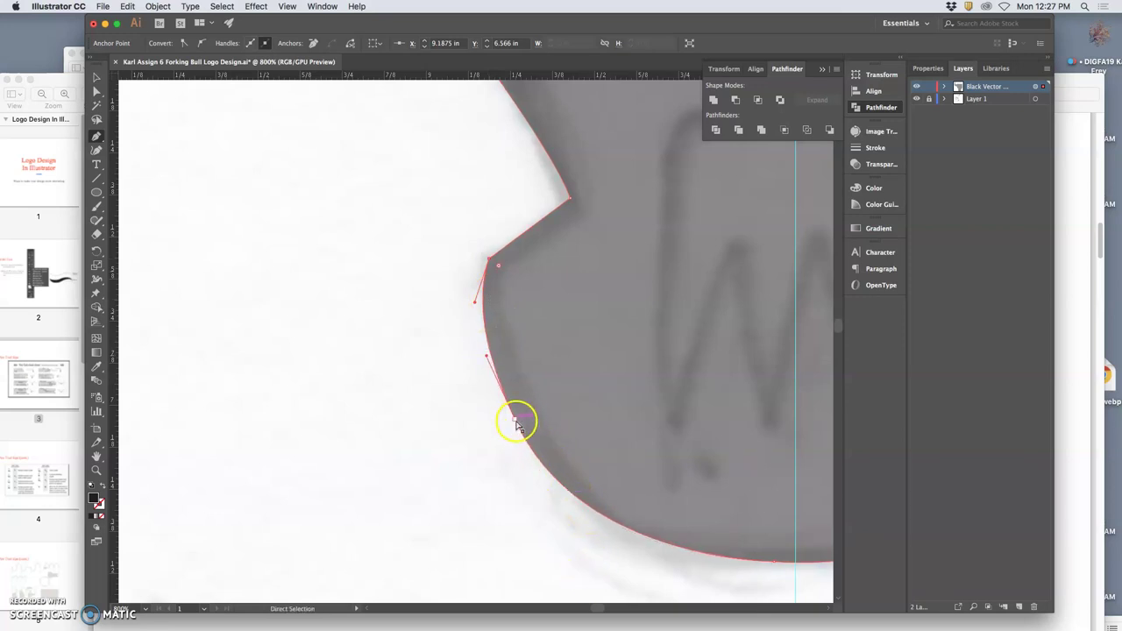
left_click_drag(517, 421, 538, 430)
- Place the muzzle's bottom anchor on the centre guide at Y 7.4427 in, and refine the left curve with its corner at X 9.202 in, Y 6.5552 in
left_click_drag(772, 562, 783, 562)
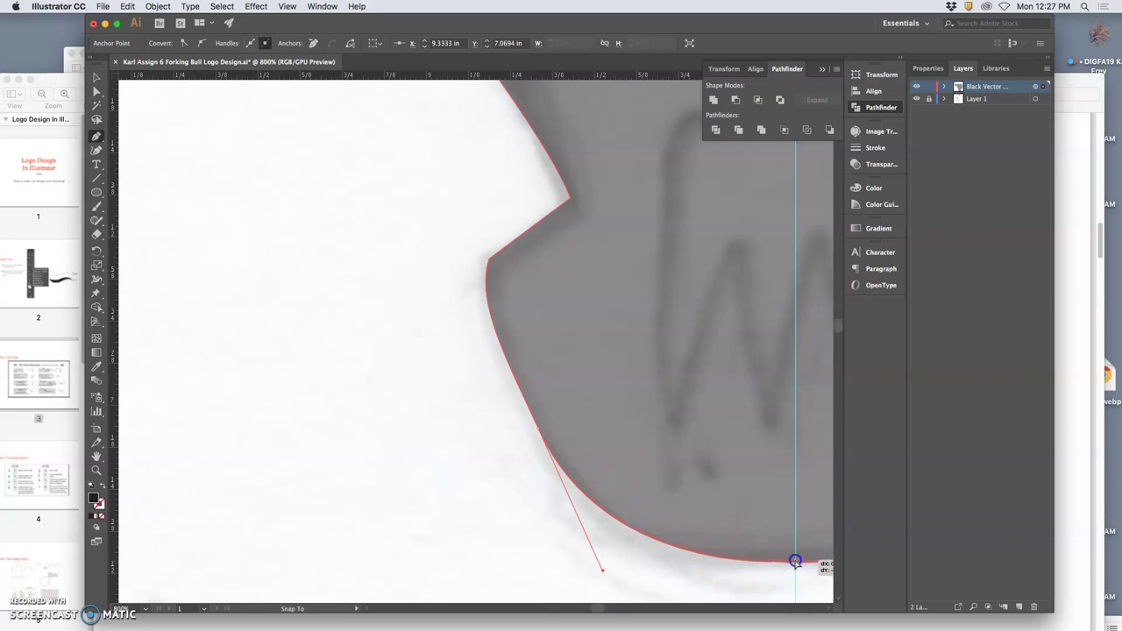
left_click_drag(795, 561, 794, 562)
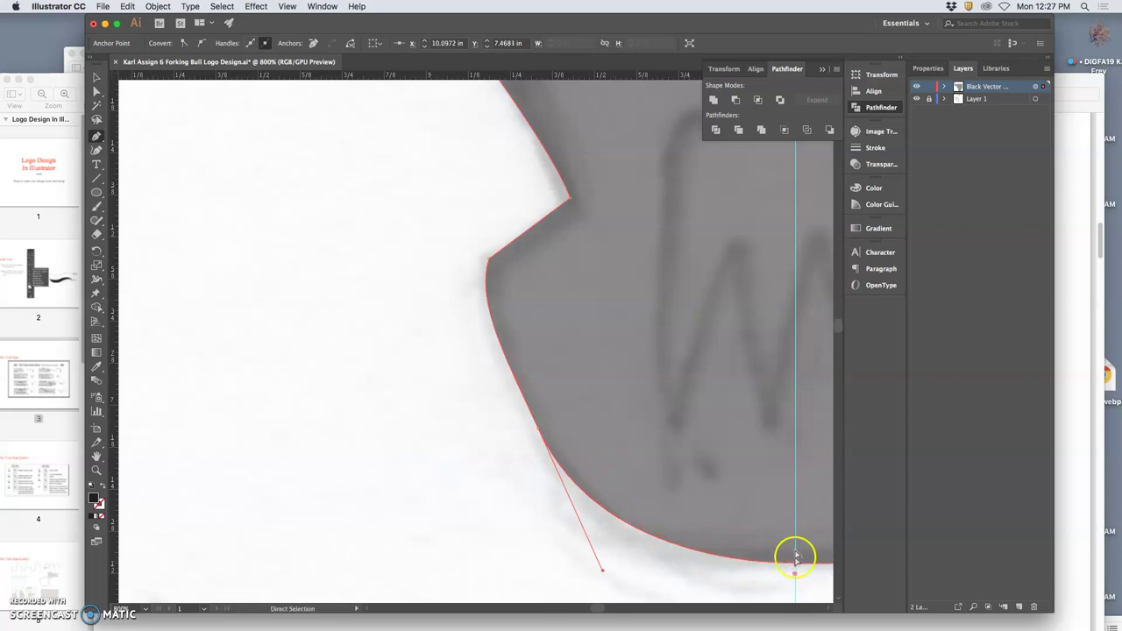
left_click_drag(487, 258, 496, 258)
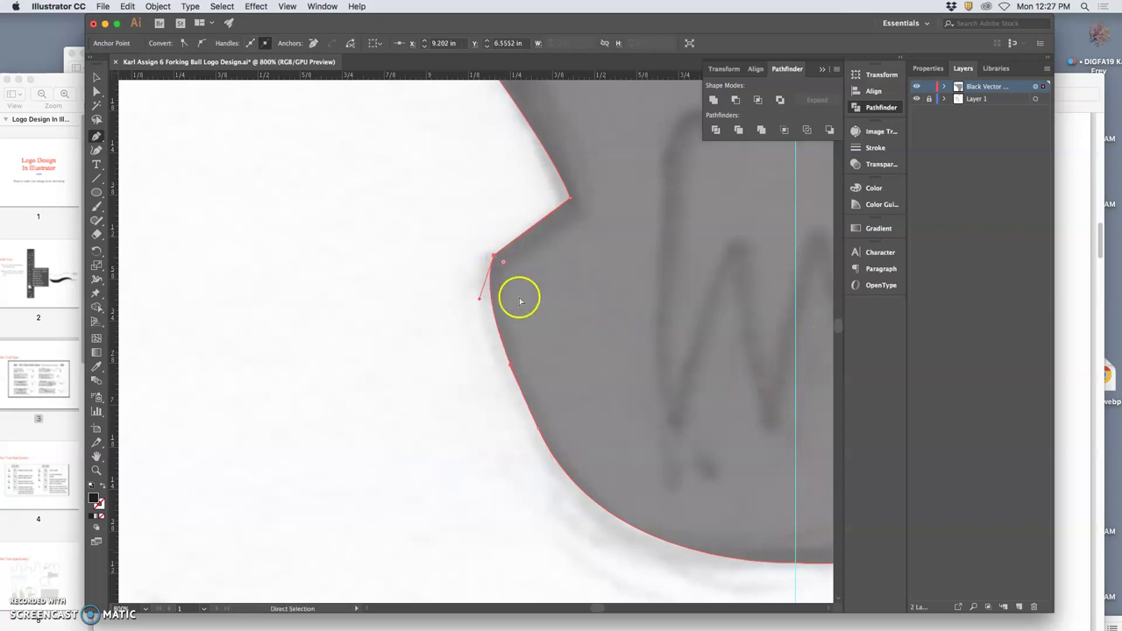
left_click_drag(510, 368, 503, 363)
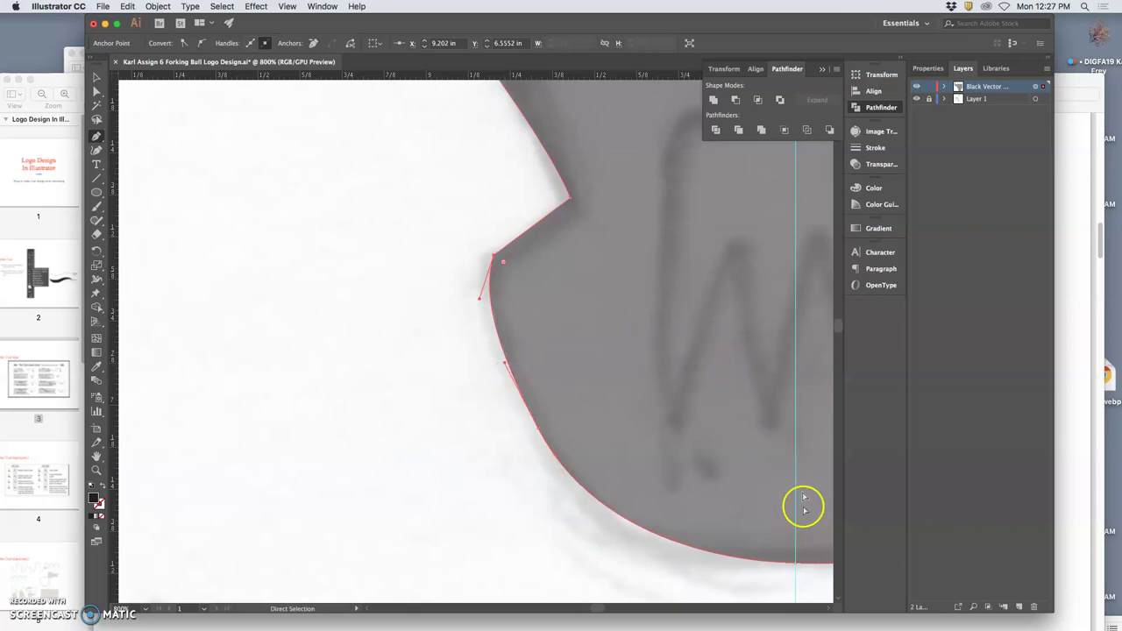
left_click(796, 564)
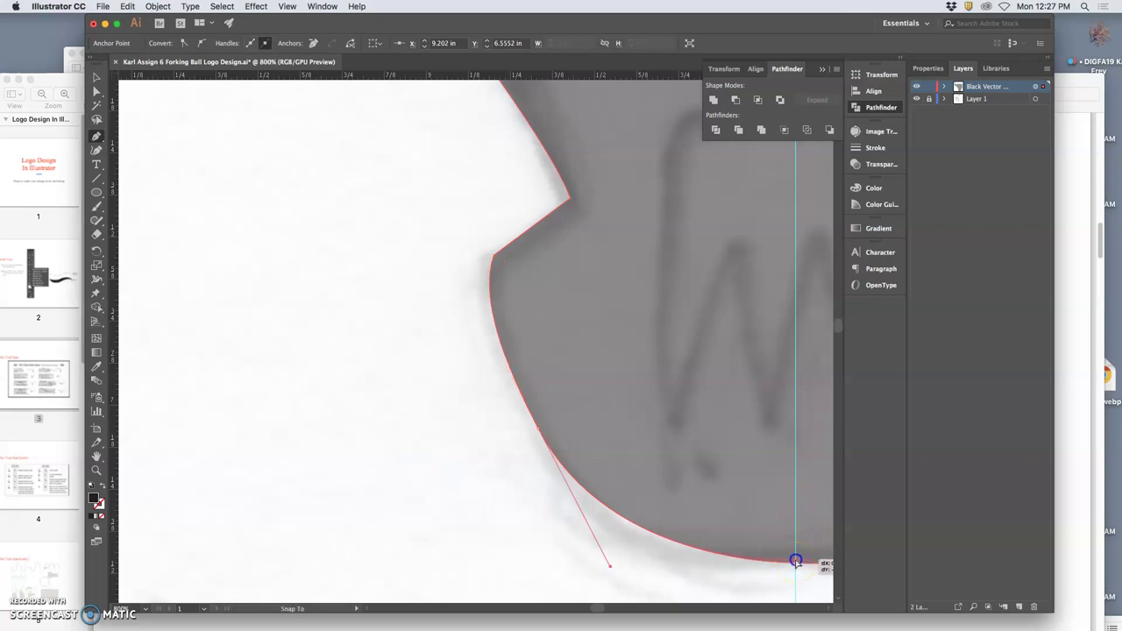
left_click_drag(796, 555, 796, 555)
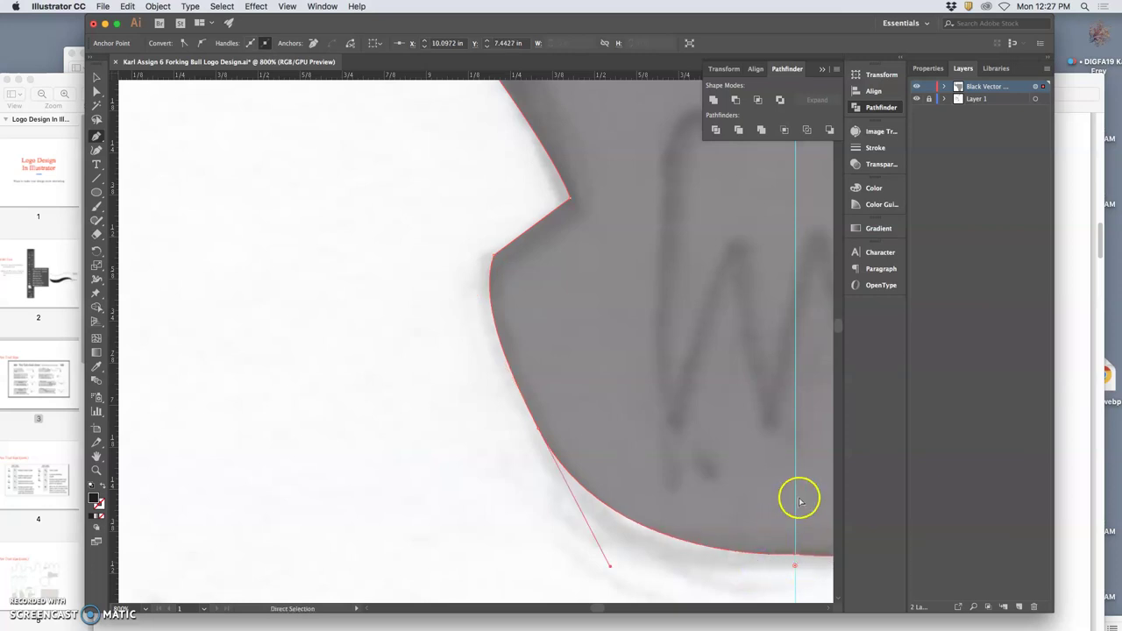
- Examine the head's top edge at the centre guide and compare the whole outline with the sketch
scroll(799, 500, "up", 15)
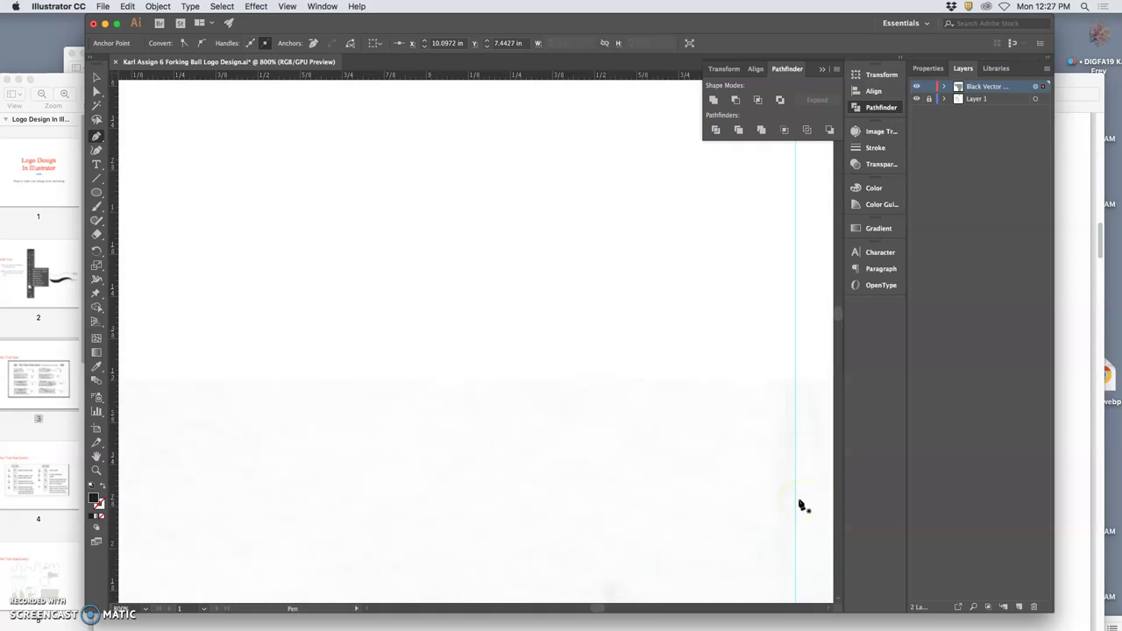
scroll(799, 502, "down", 5)
scroll(800, 506, "right", 3)
left_click(731, 523)
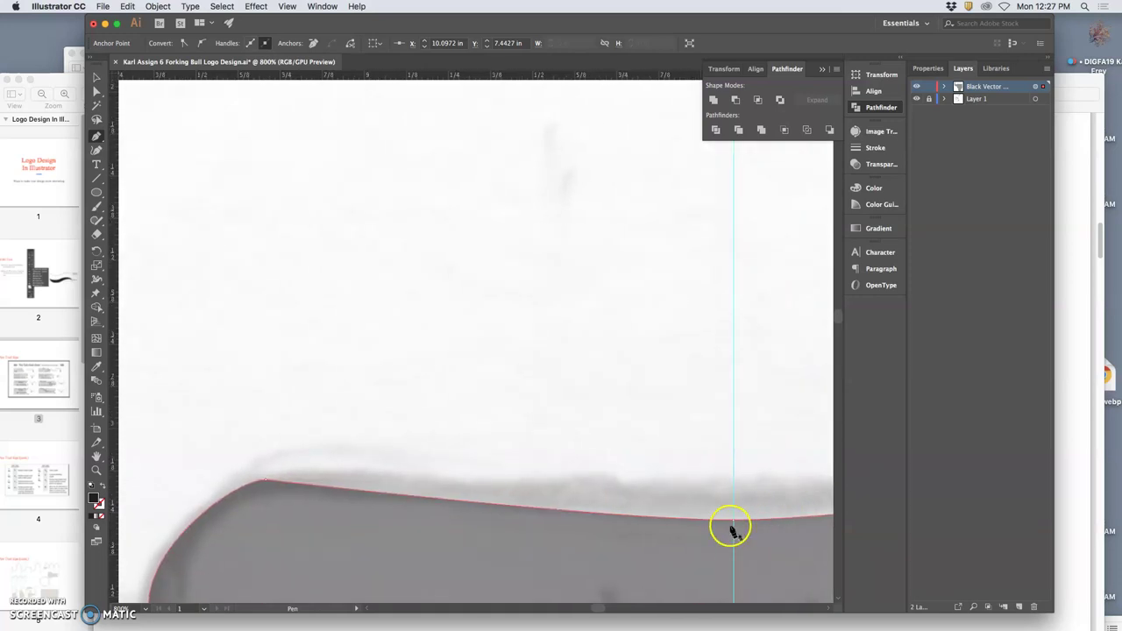
key("super+minus")
key("super+minus")
key("super+minus")
key("super+minus")
key("super+minus")
key("super+minus")
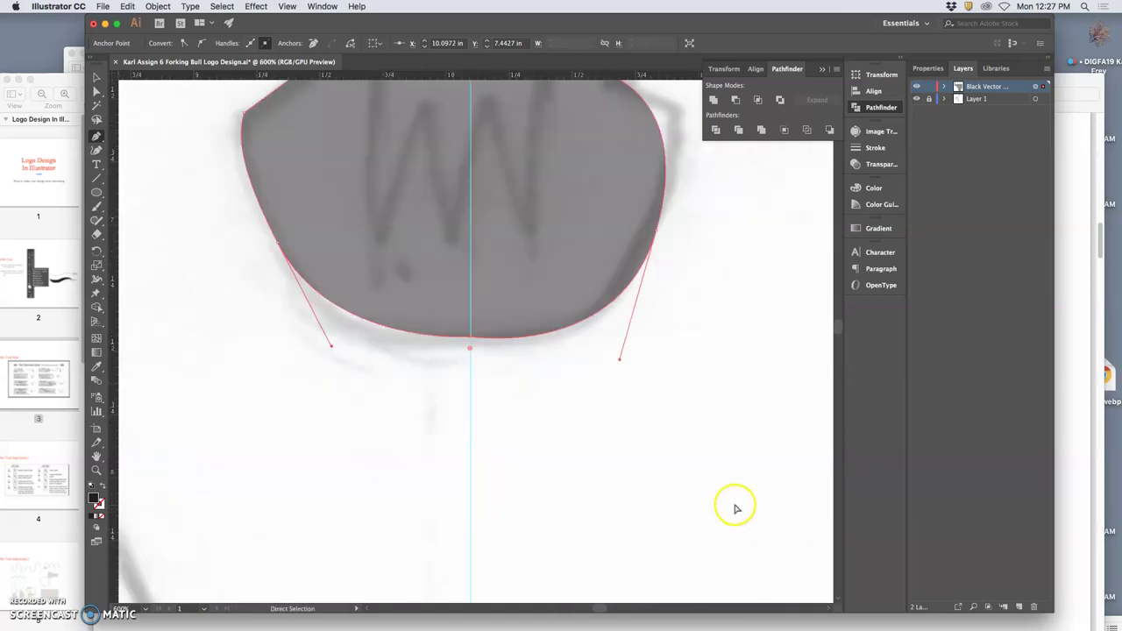
scroll(555, 316, "up", 5)
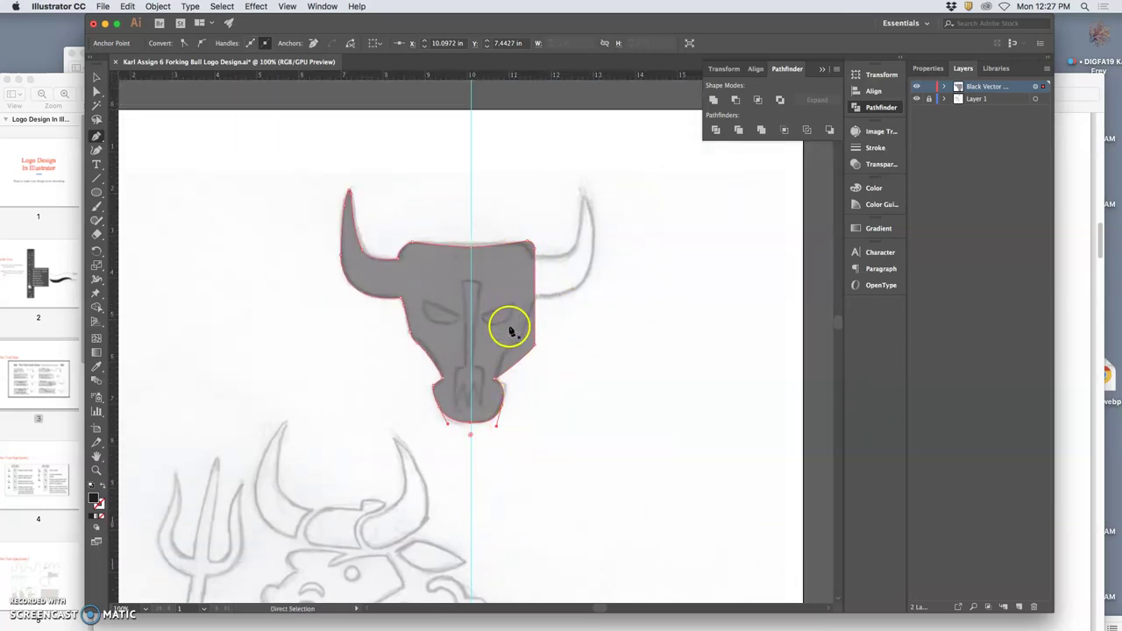
key("super+plus")
key("super+plus")
key("super+plus")
key("super+plus")
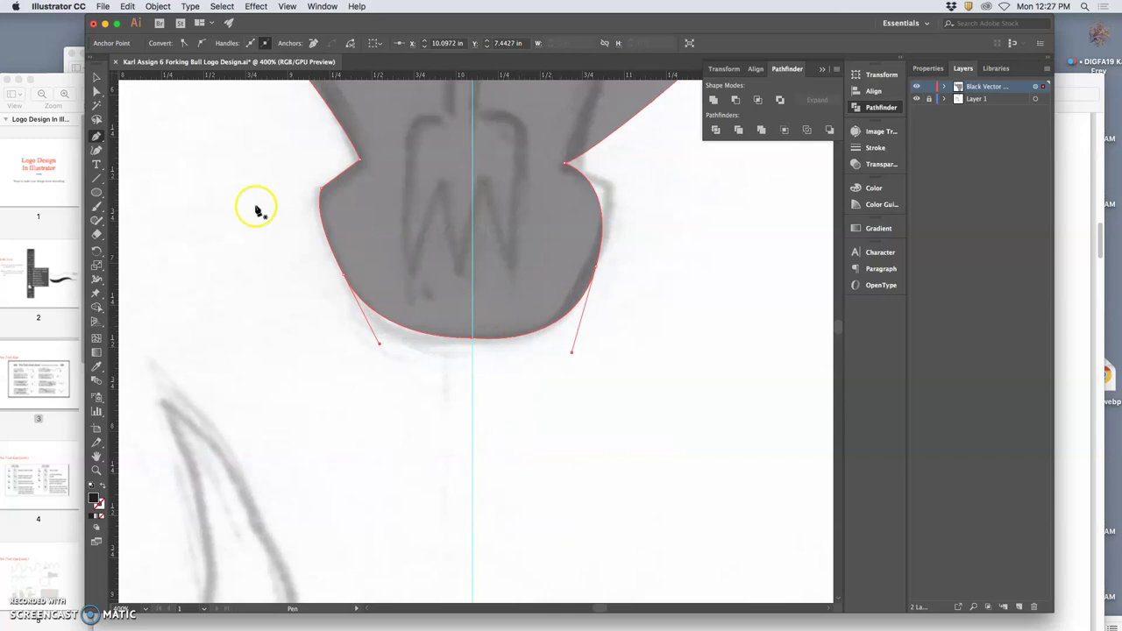
- Delete the two anchors on the right side of the muzzle, including the inner corner where it meets the cheek
left_click(98, 137)
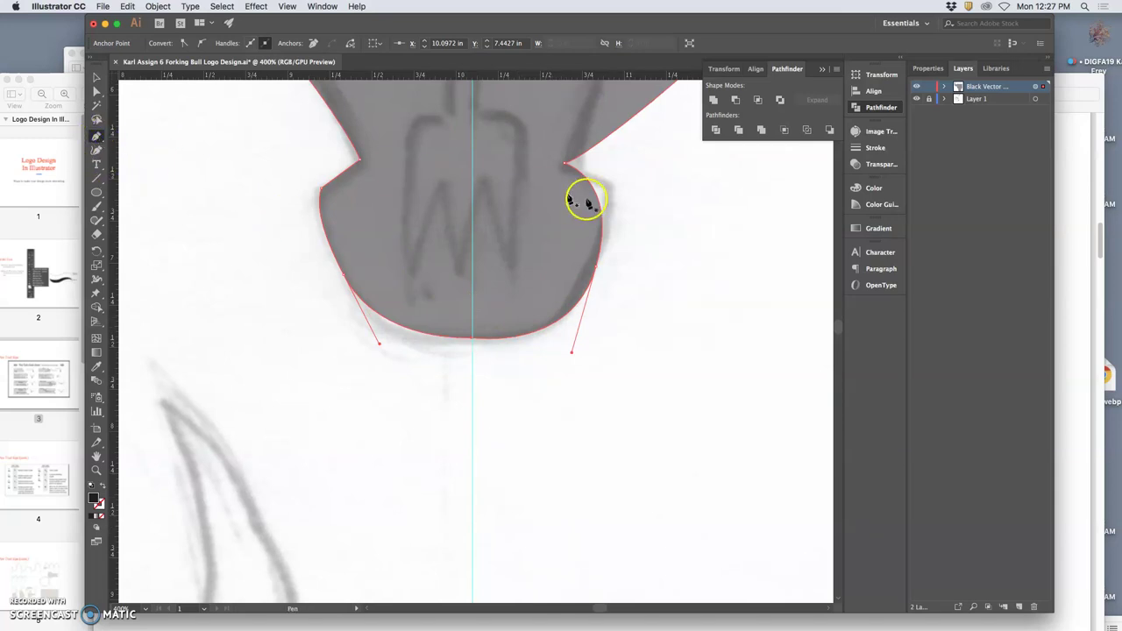
left_click(594, 268)
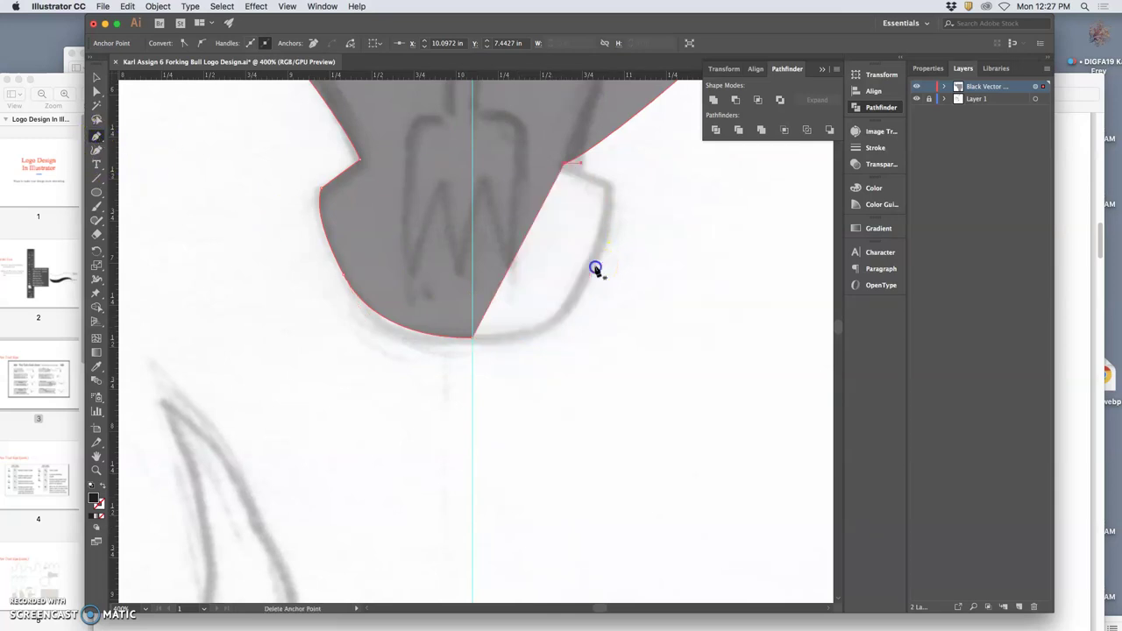
left_click(565, 163)
- Delete the remaining anchors on the right side of the head, at the rounded top corner and the cheek, keeping only the left half
scroll(655, 233, "up", 15)
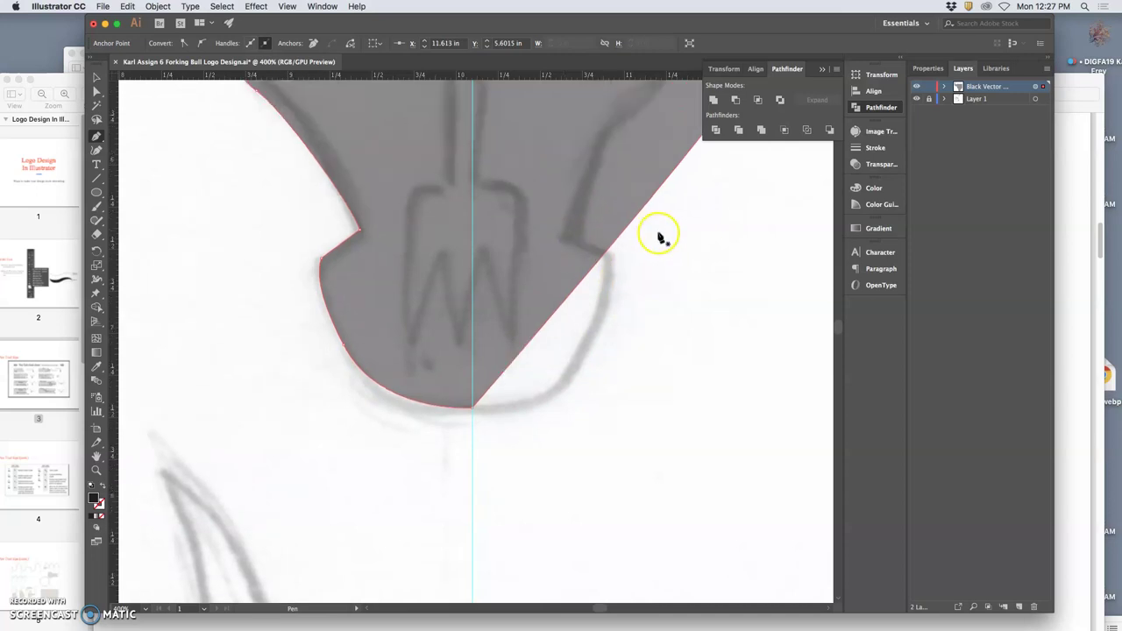
scroll(727, 395, "down", 10)
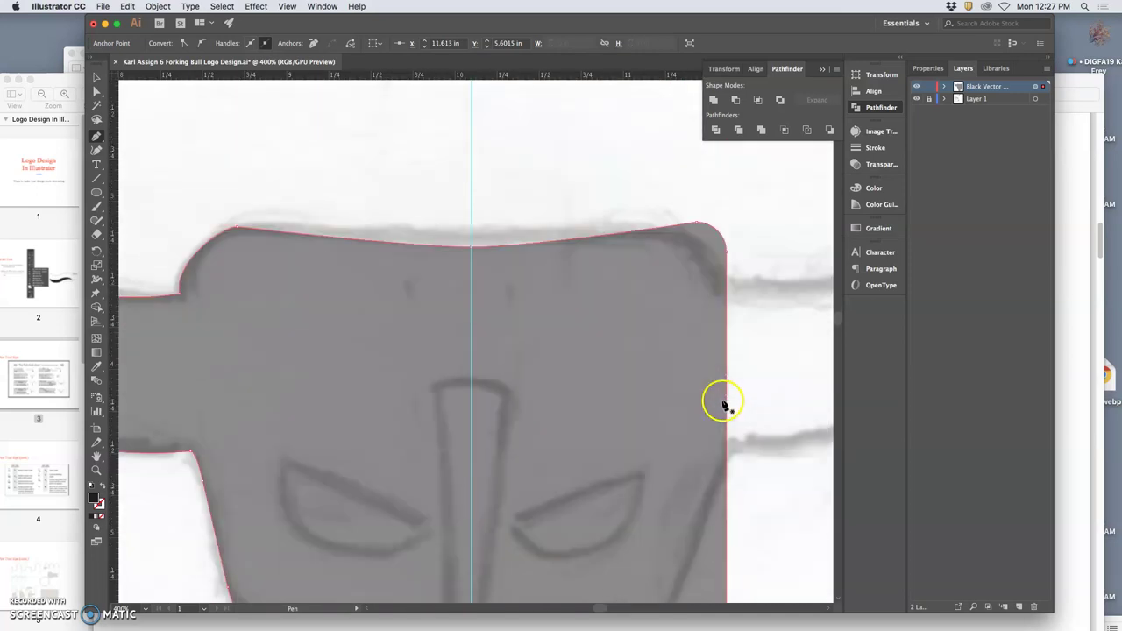
left_click(726, 254)
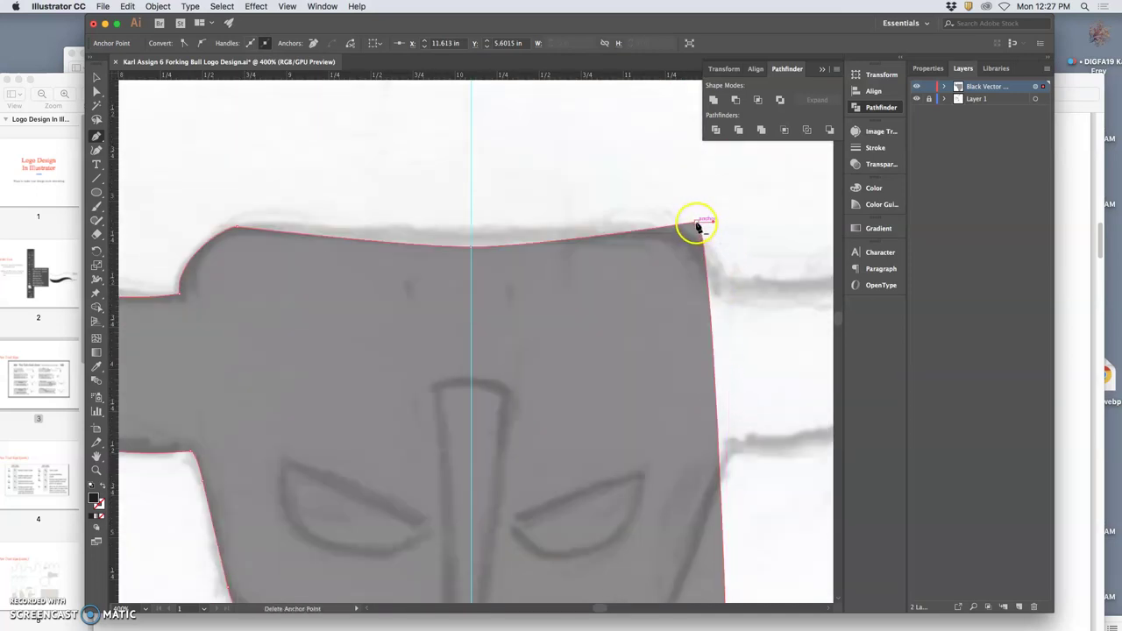
left_click(696, 225)
scroll(683, 386, "down", 8)
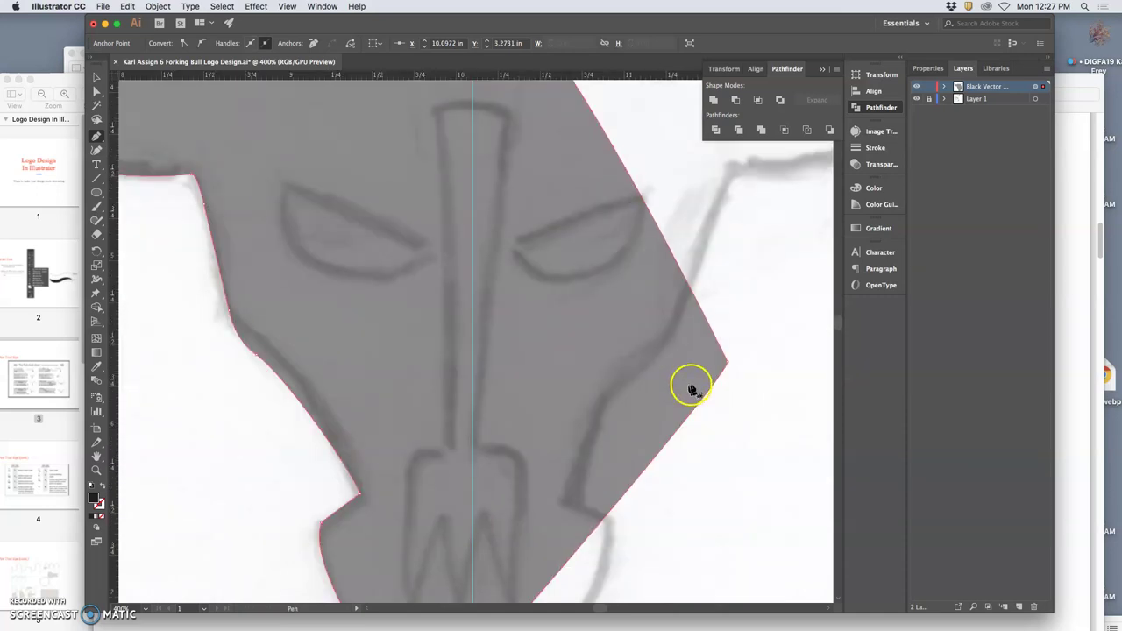
left_click(724, 362)
- Retract the right handle of the head's top centre anchor so the half shape closes straight along the centre guide, and check that edge
scroll(578, 263, "up", 10)
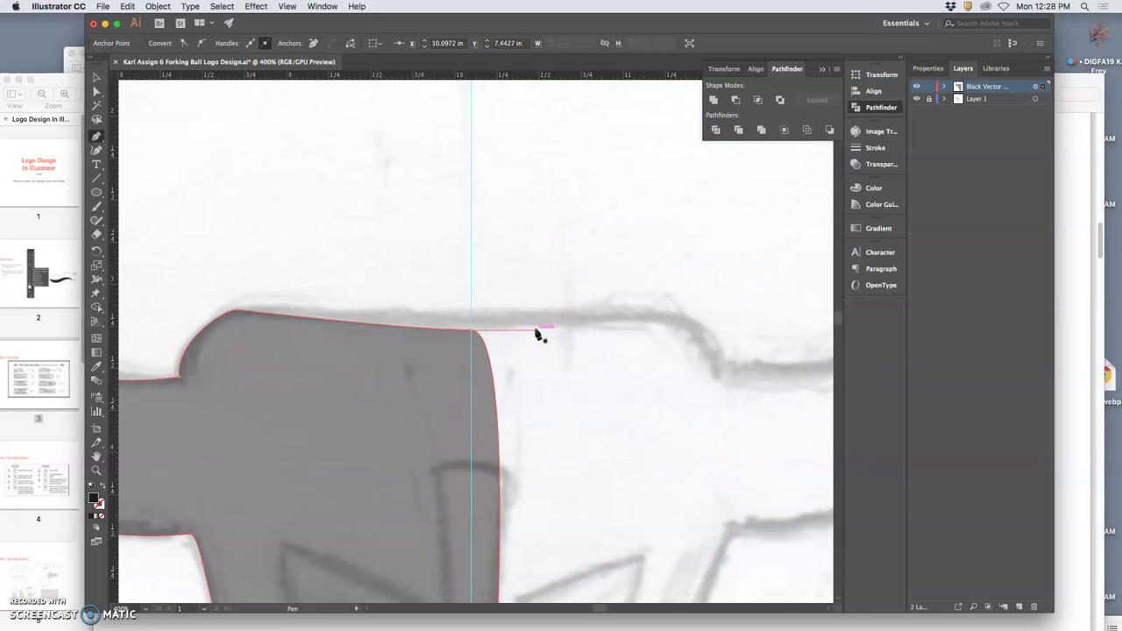
left_click_drag(529, 330, 472, 331)
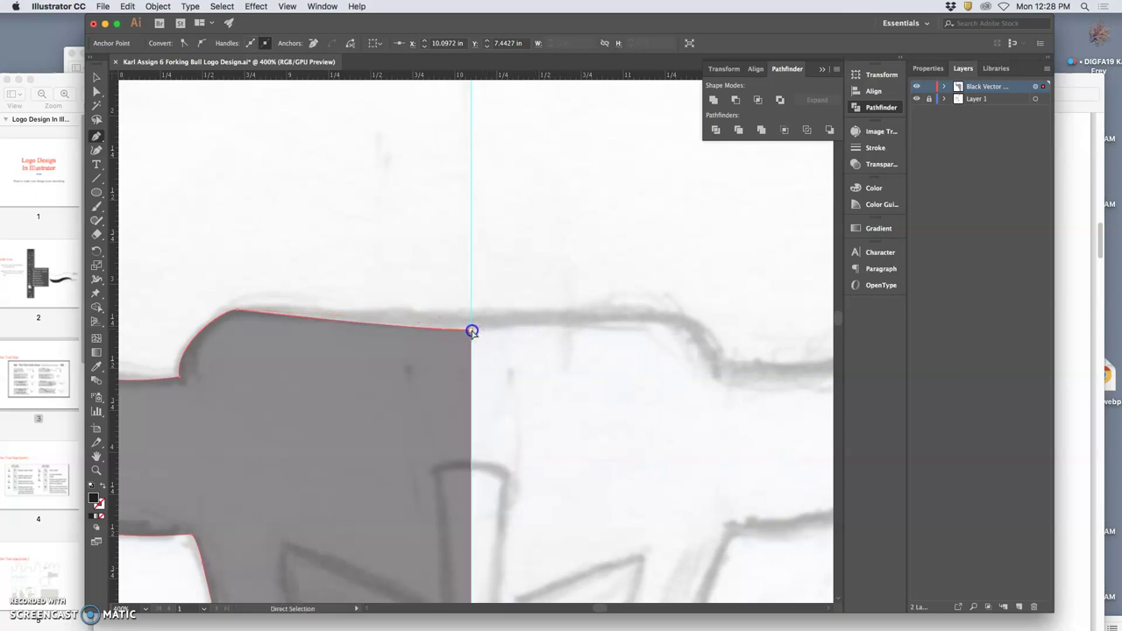
scroll(553, 420, "down", 5)
scroll(553, 421, "down", 10)
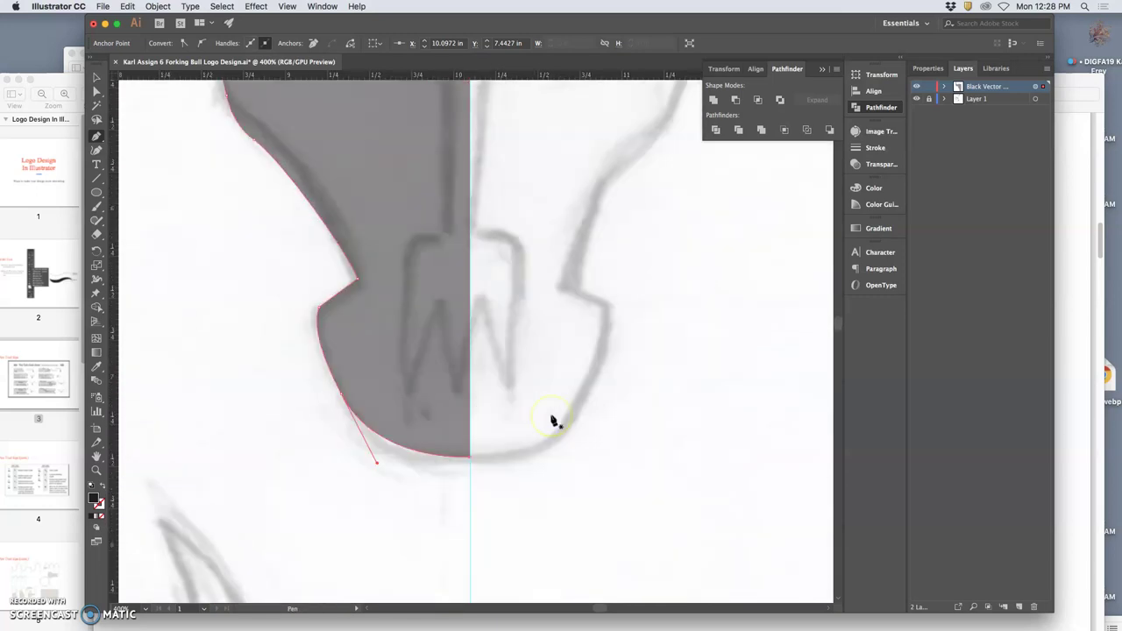
scroll(543, 404, "up", 10)
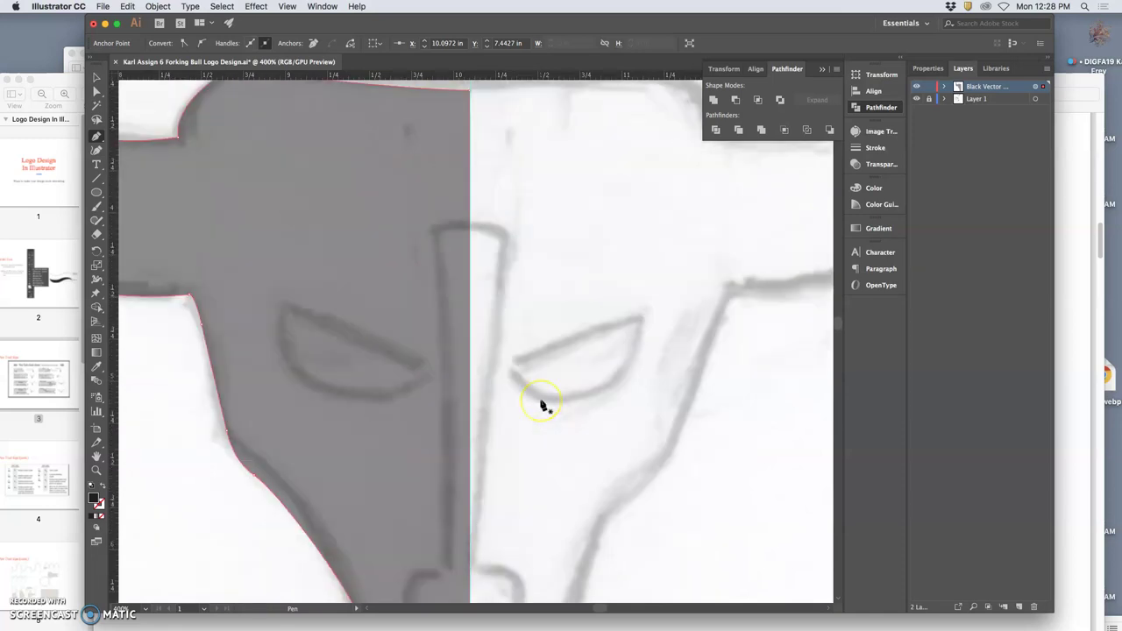
- Restore the black vector layer holding the left half of the bull head to 100% opacity
scroll(543, 404, "left", 3)
scroll(542, 406, "left", 2)
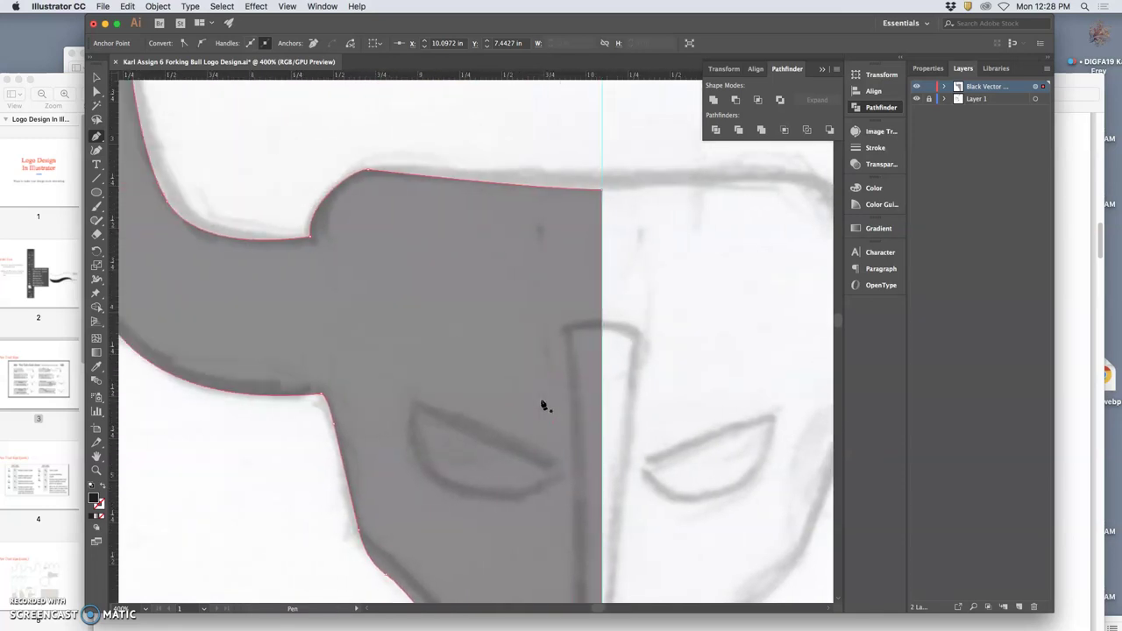
key("super+minus")
key("super+minus")
key("super+minus")
key("super+minus")
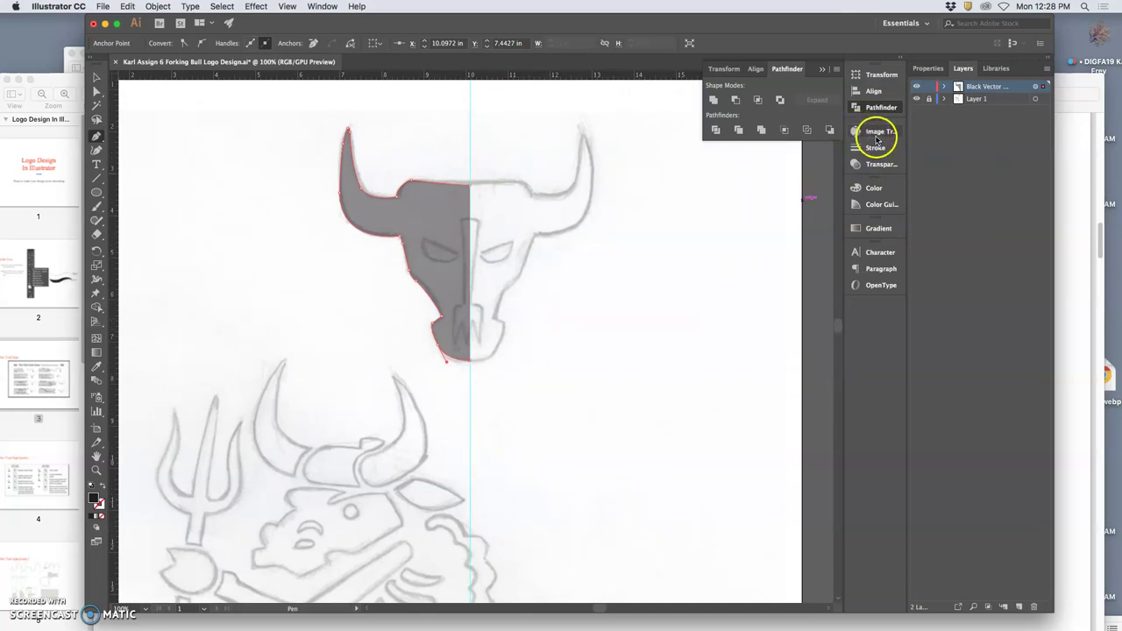
left_click(877, 164)
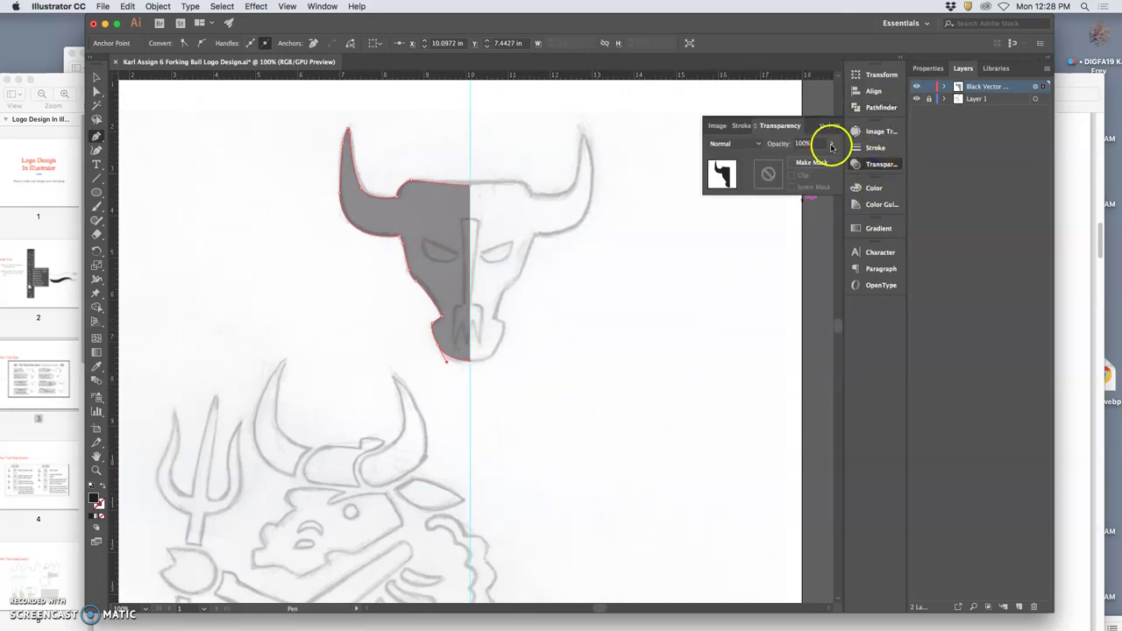
left_click(831, 145)
left_click(1035, 87)
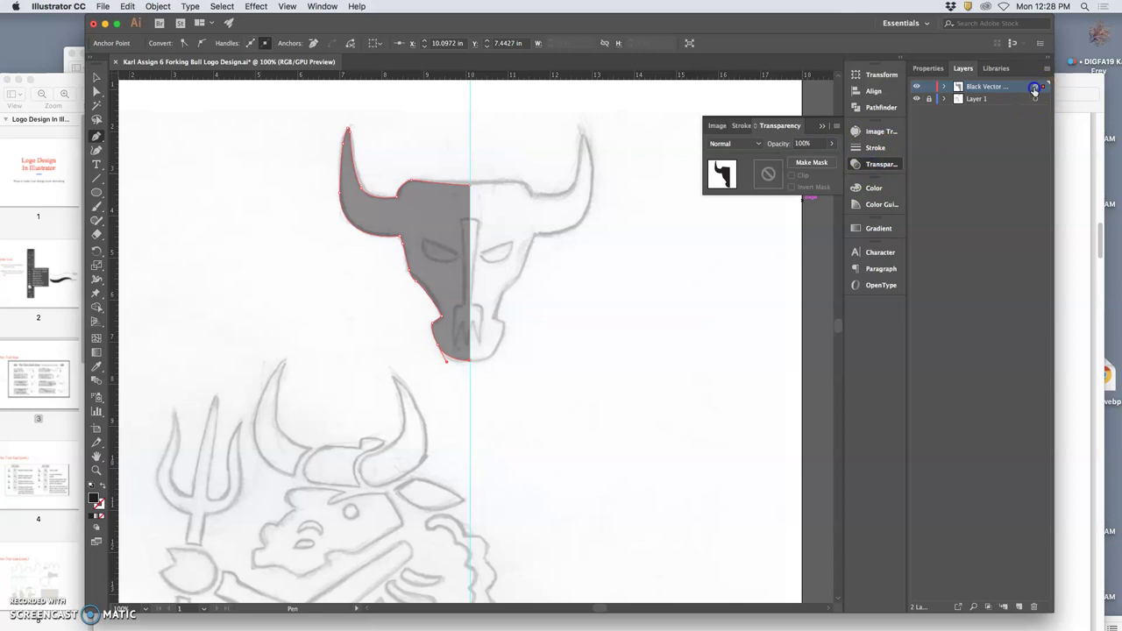
left_click(830, 143)
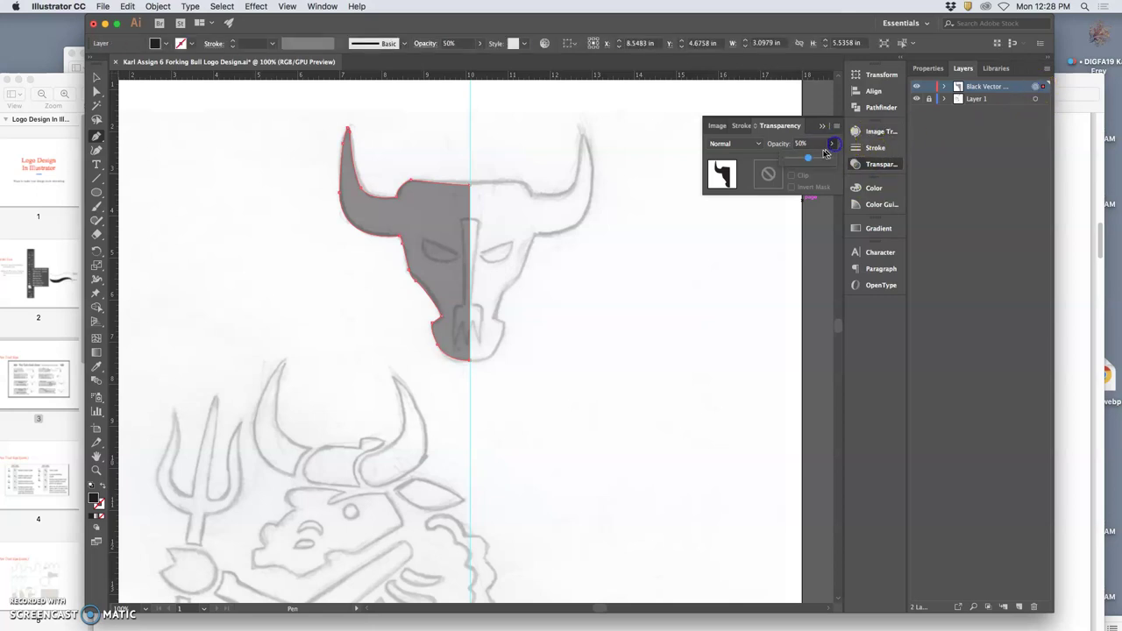
left_click_drag(811, 160, 831, 158)
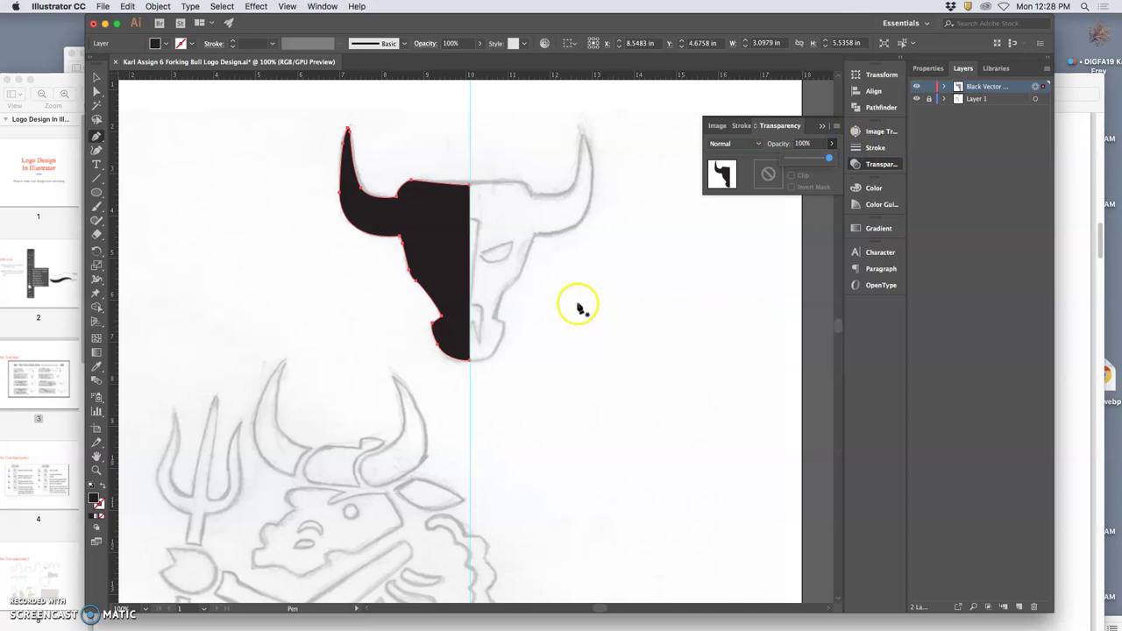
- Copy the left half of the bull head and paste the duplicate in place over the original
key("a")
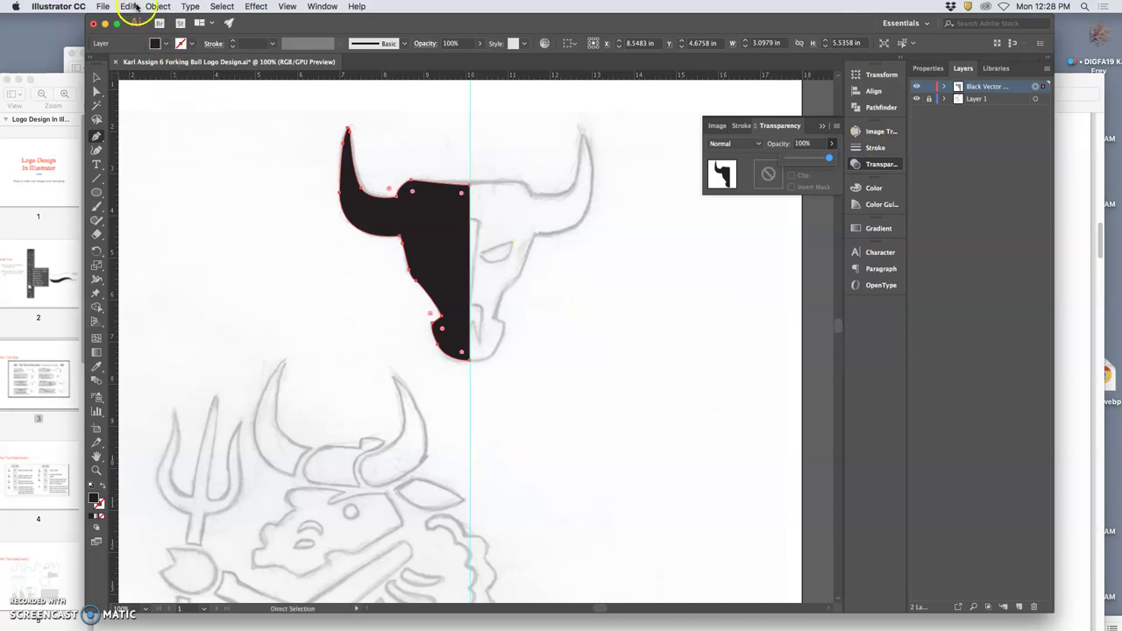
left_click(128, 6)
left_click(137, 66)
left_click(341, 117)
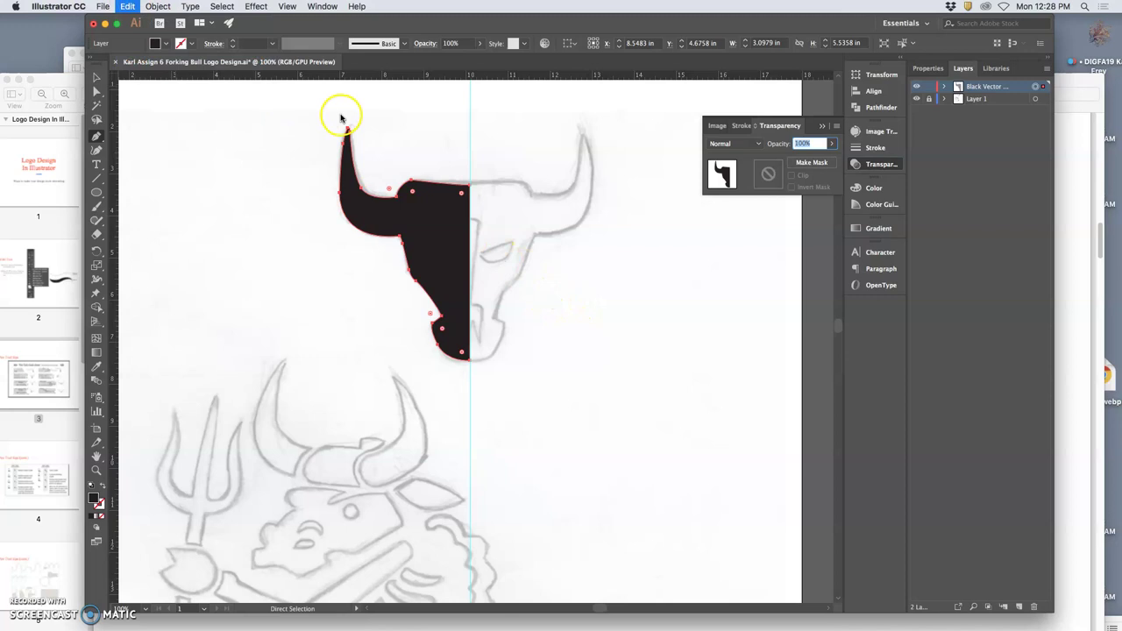
left_click(128, 7)
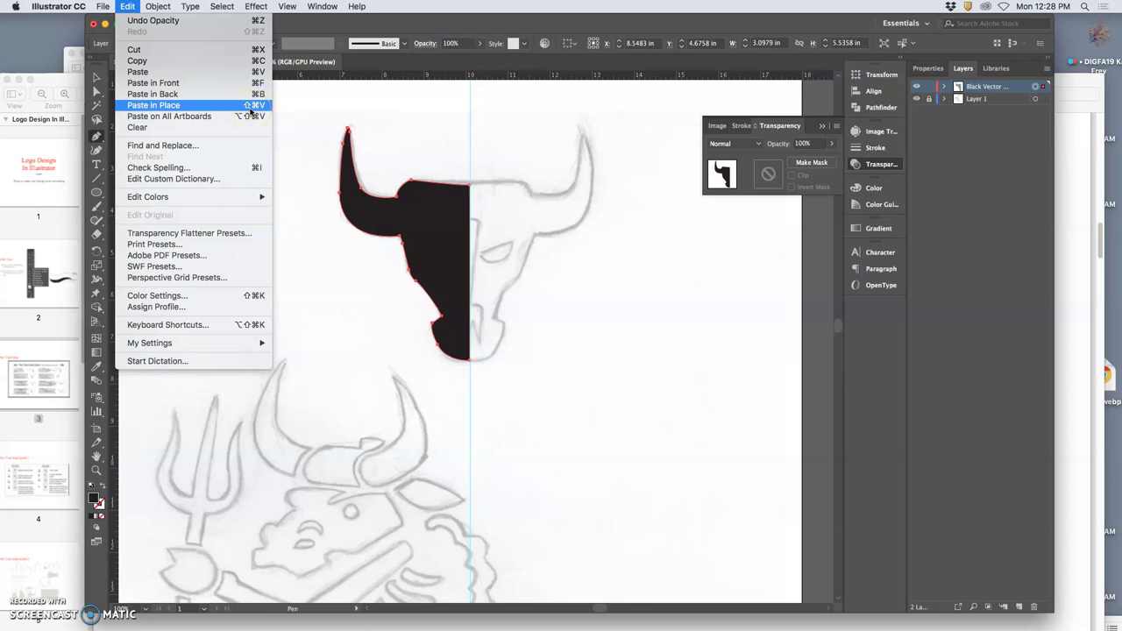
left_click(162, 62)
left_click(129, 7)
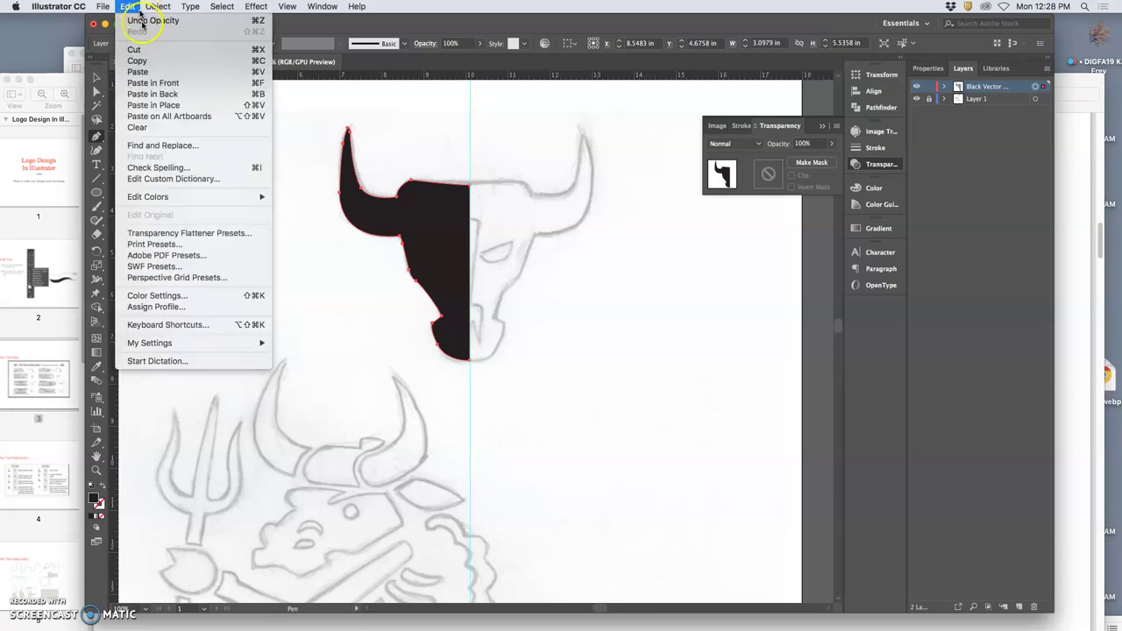
left_click(145, 106)
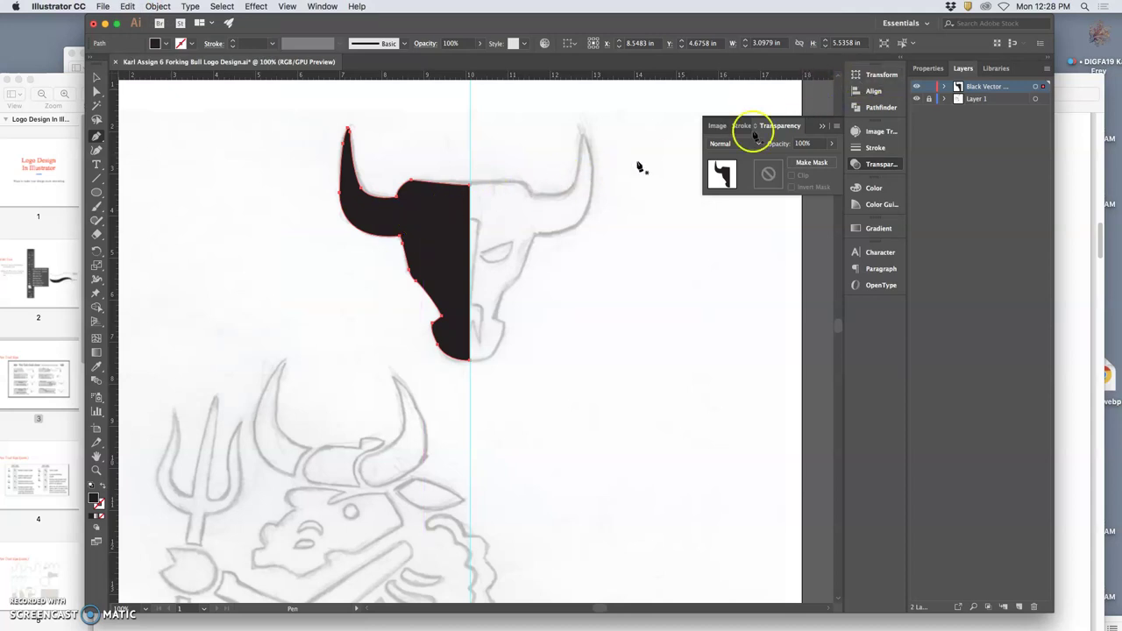
- Expand the black vector layer and toggle the visibility of its paths and guide to check the two stacked halves
left_click(944, 87)
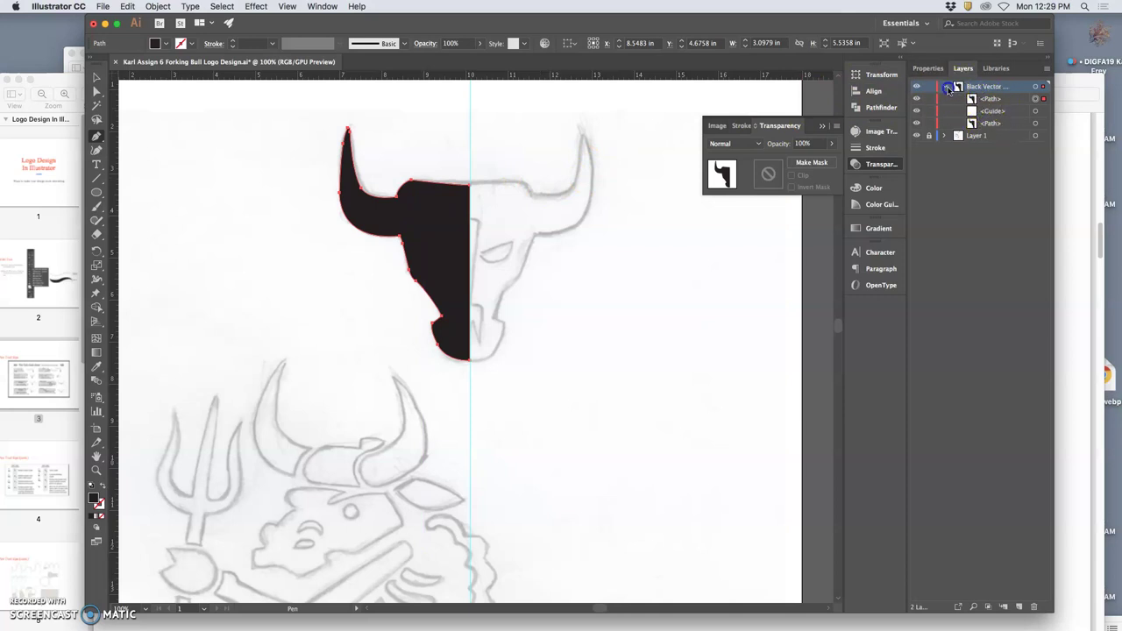
left_click(917, 99)
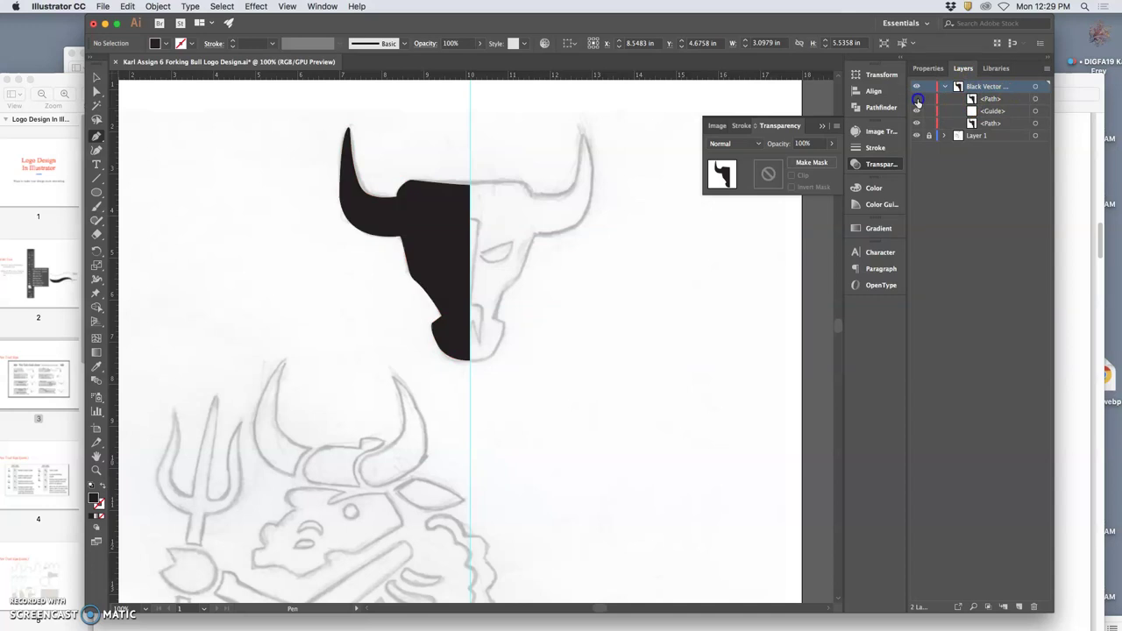
left_click(917, 112)
left_click(918, 111)
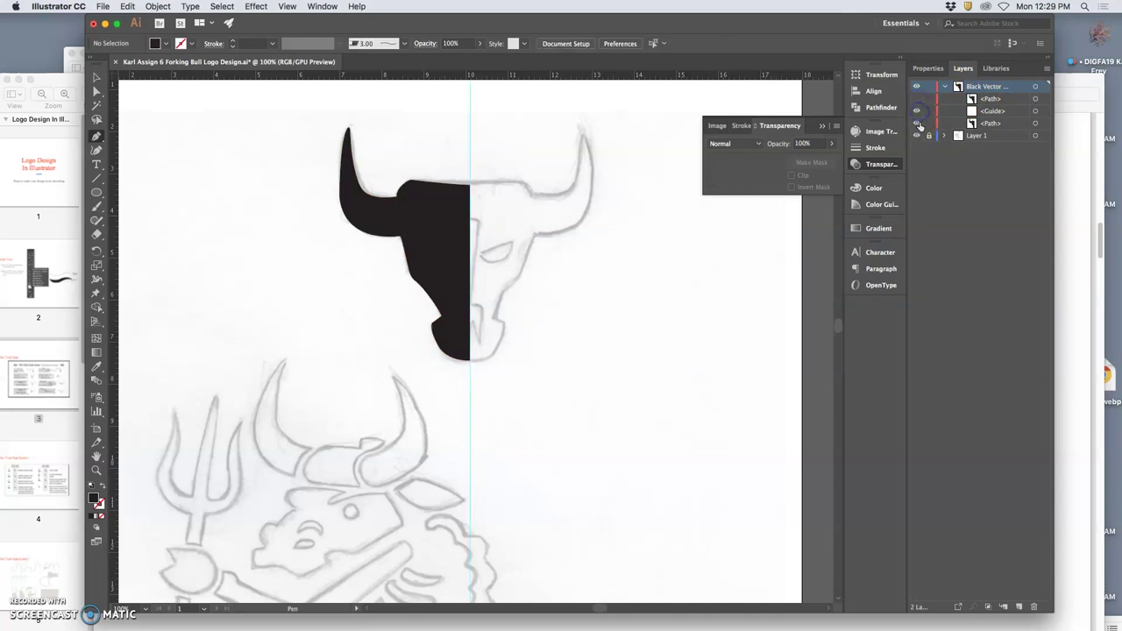
left_click(917, 124)
left_click(918, 123)
left_click(917, 100)
- Reflect the upper duplicate of the half head across the vertical axis
left_click(1035, 99)
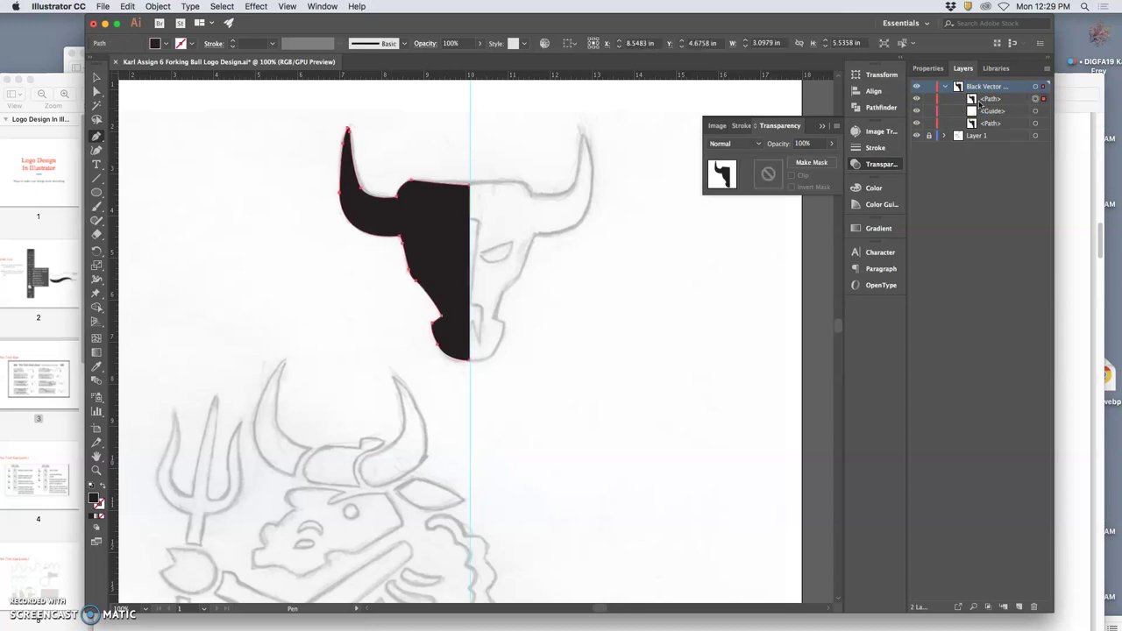
left_click(156, 7)
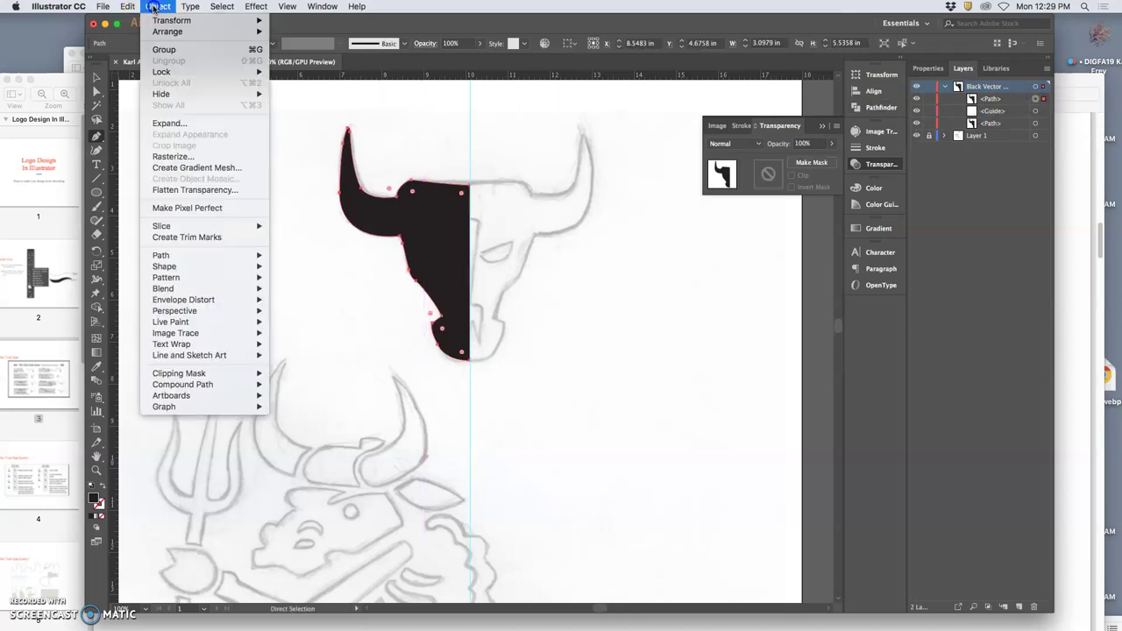
mouse_move(176, 20)
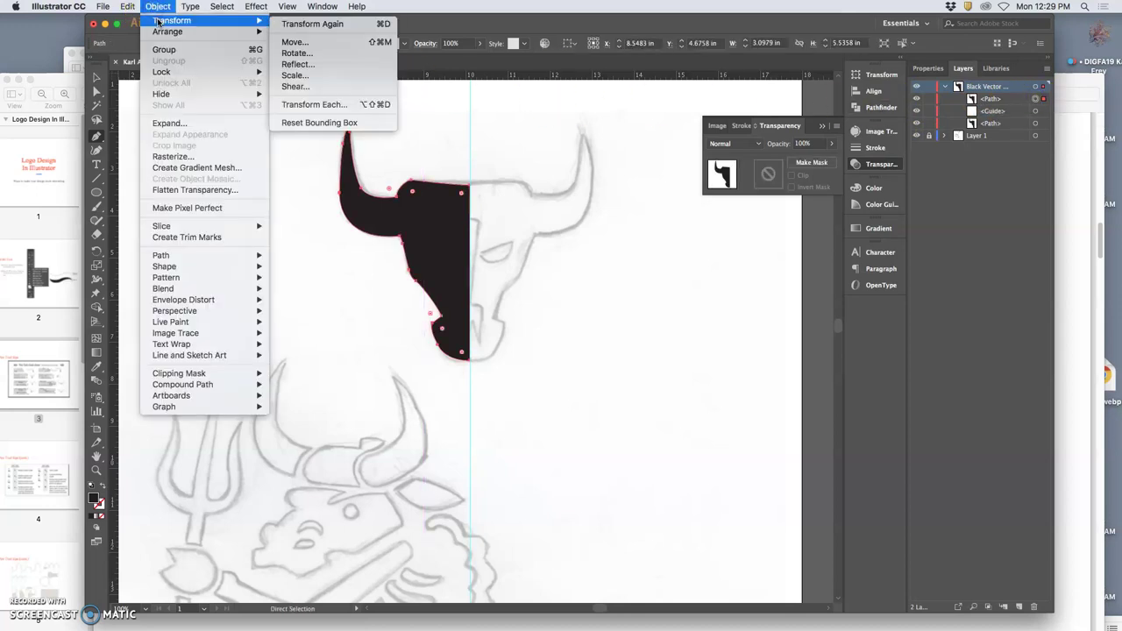
left_click(315, 71)
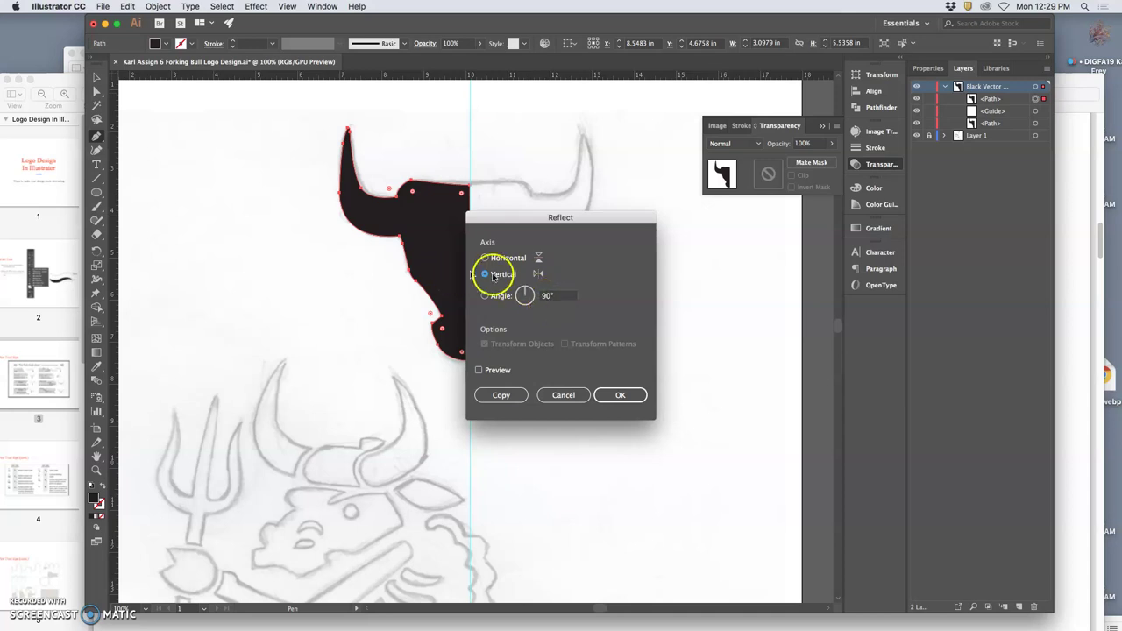
left_click(624, 395)
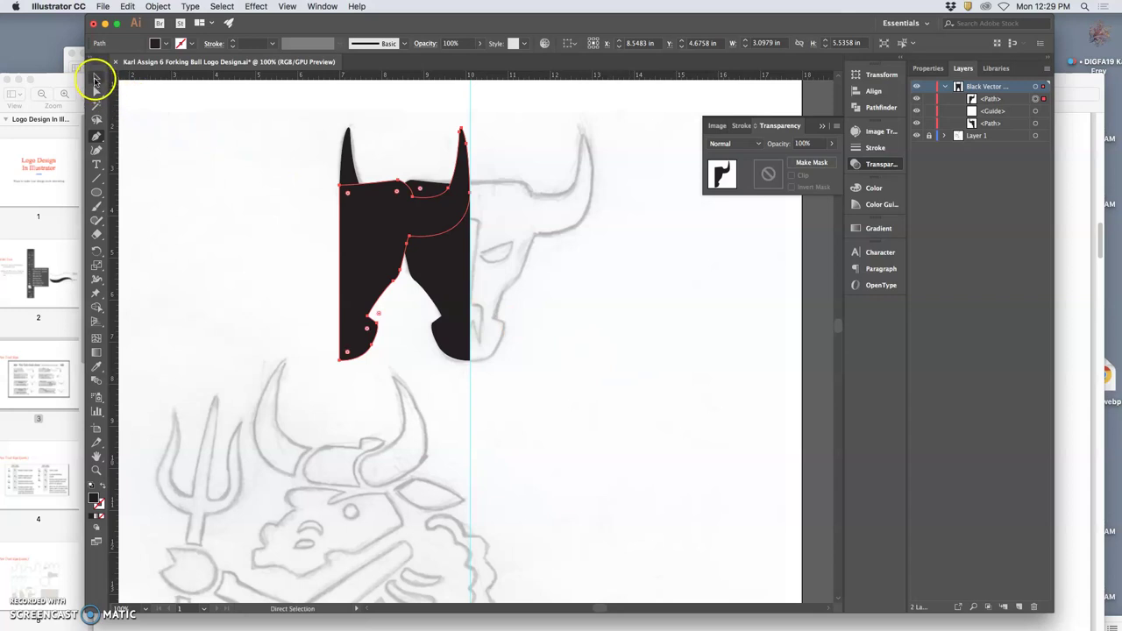
- Move the mirrored half to the right so its straight edge meets the original half at the centre guide, and deselect it
left_click(97, 78)
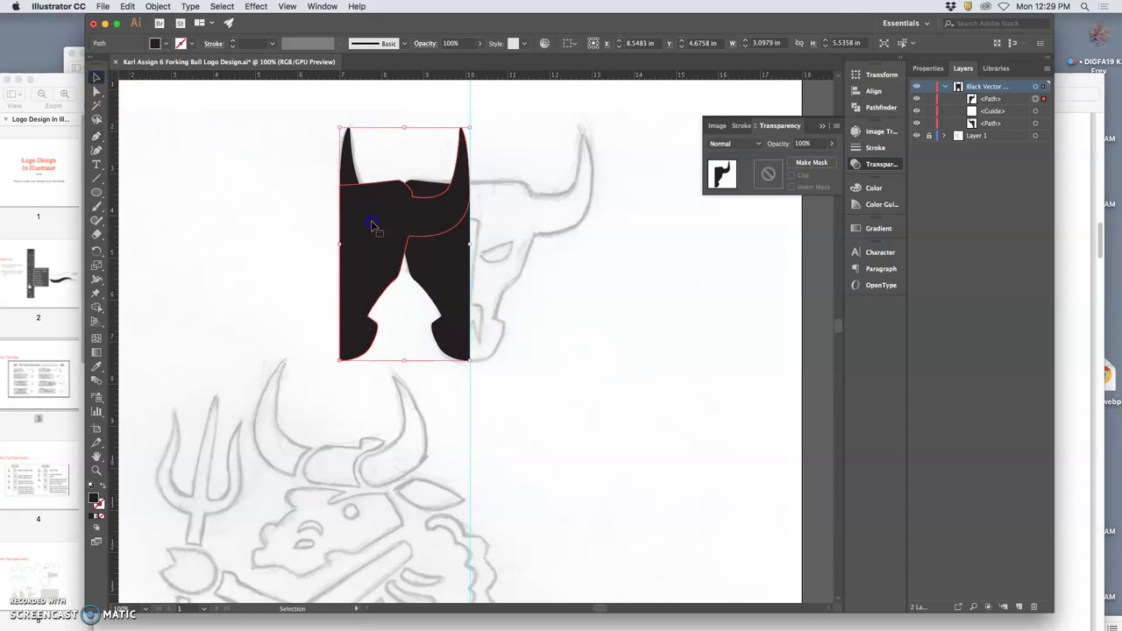
left_click_drag(372, 226, 507, 221)
left_click(638, 284)
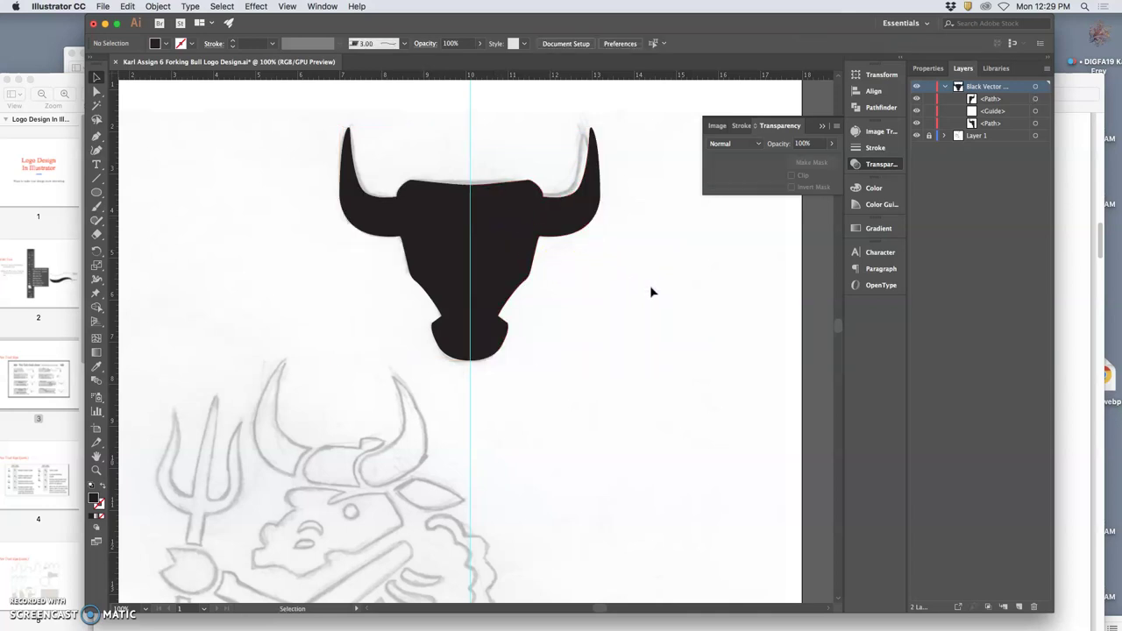
- Toggle the guides to inspect the seam between the two halves, leaving the guides hidden
key("super+semicolon")
key("super+semicolon")
key("super+semicolon")
key("super+semicolon")
key("super+semicolon")
key("super+semicolon")
key("super+semicolon")
key("super+semicolon")
key("super+semicolon")
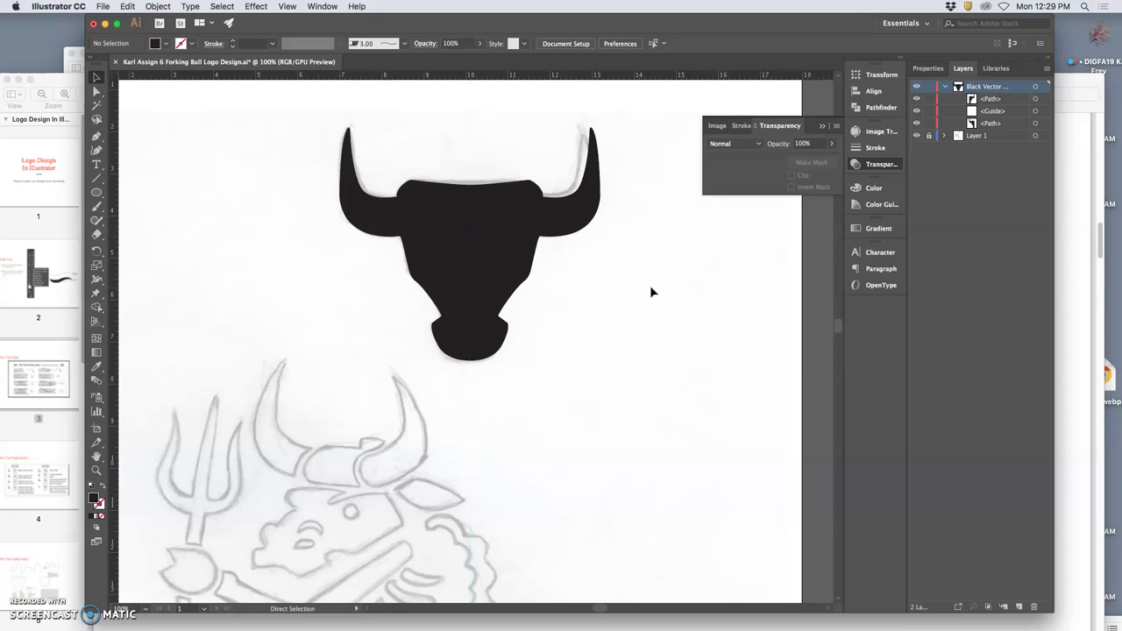
- Toggle the visibility of each half-head path to check that the head consists of two separate shapes
left_click(917, 99)
left_click(917, 99)
left_click(917, 123)
left_click(917, 123)
left_click(917, 99)
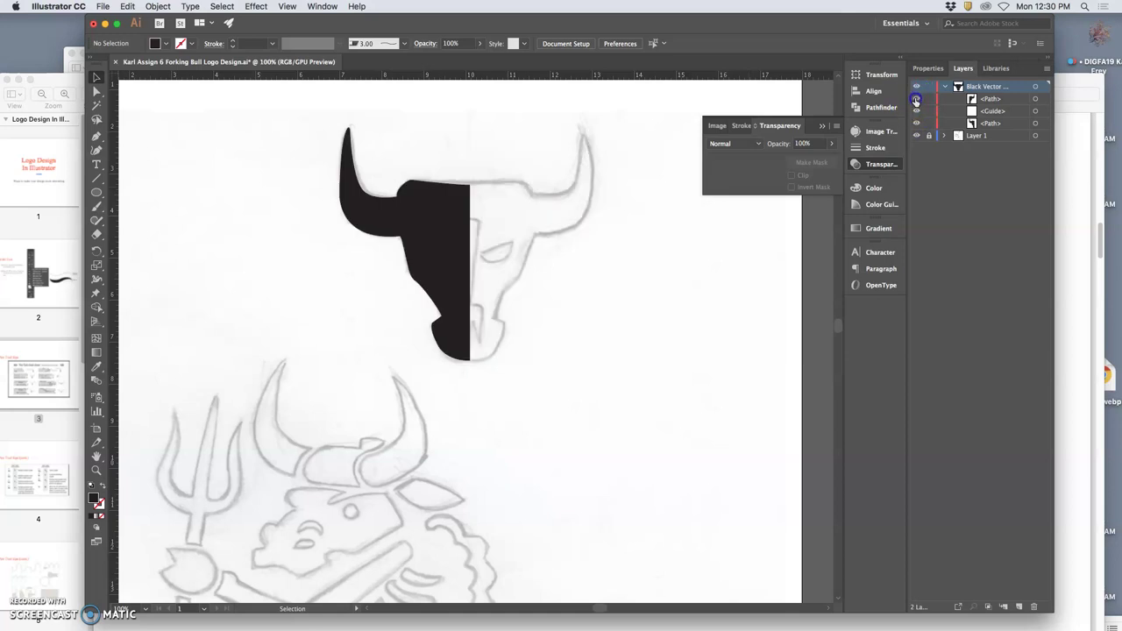
left_click(917, 99)
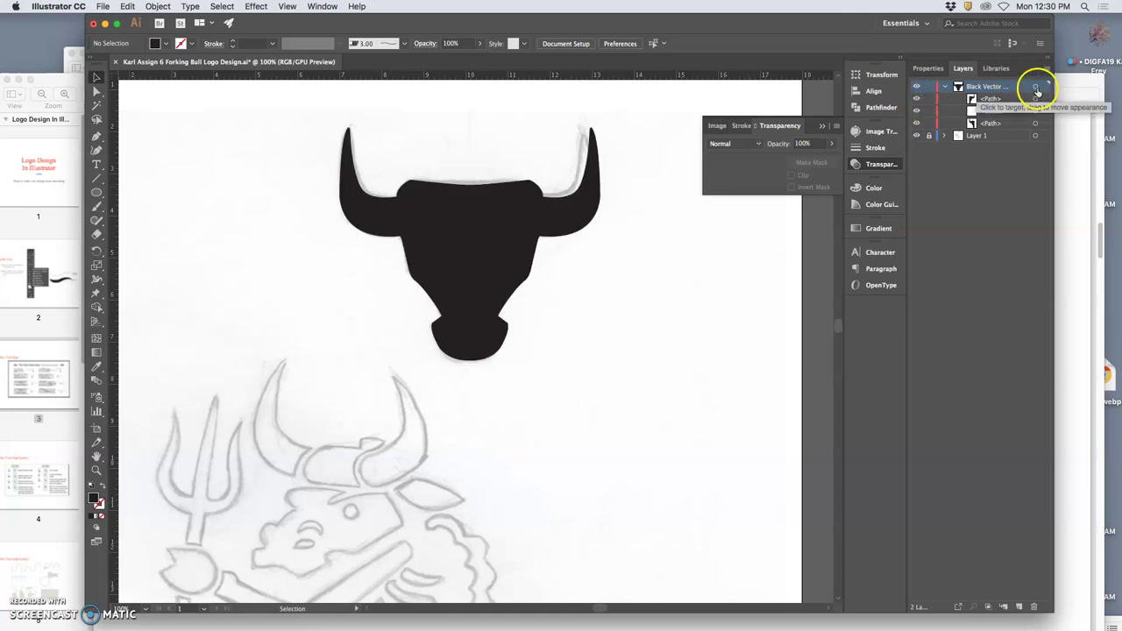
- Unite both halves of the bull head into a single shape with Pathfinder
left_click(1035, 86)
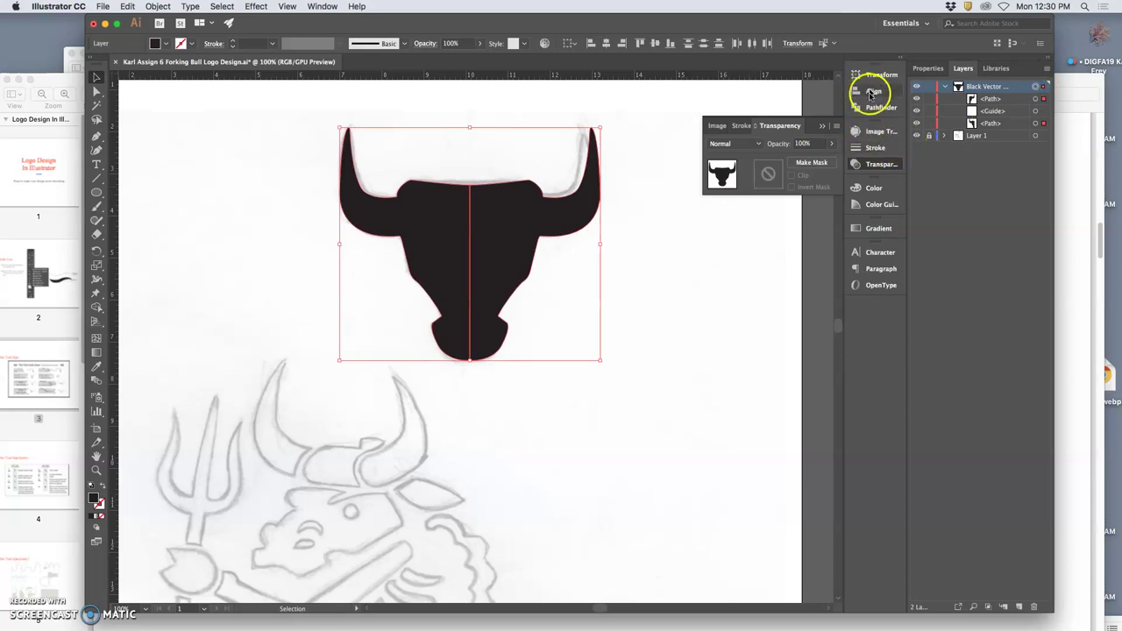
left_click(869, 107)
left_click(712, 102)
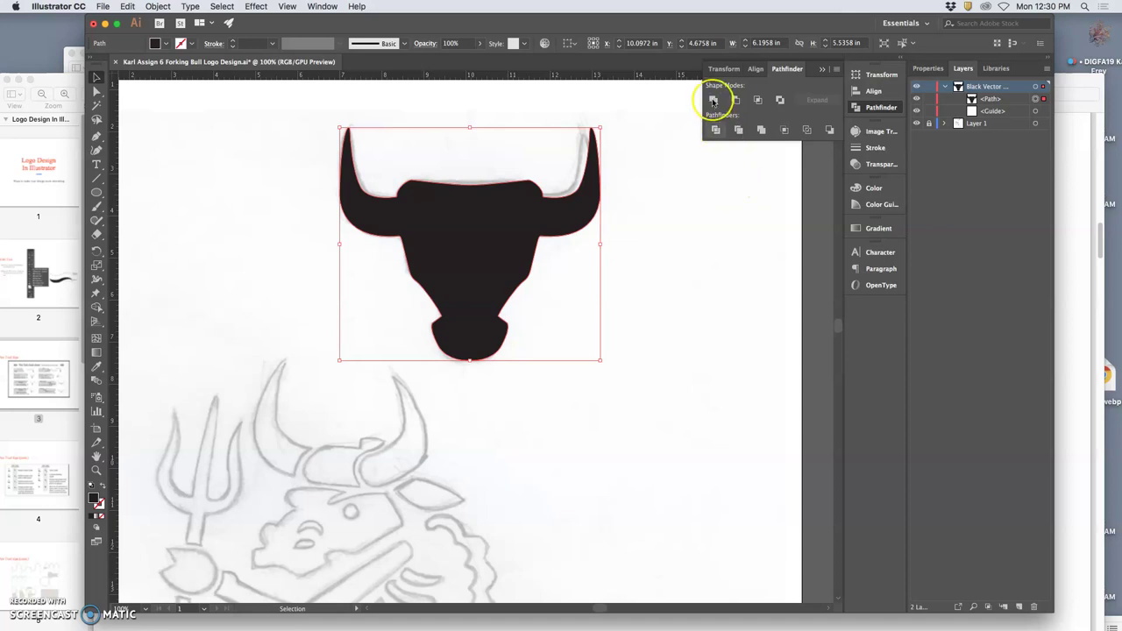
- Examine the united head by toggling its path's visibility and inspecting the centre up close for a leftover seam
left_click(917, 98)
left_click(918, 99)
key("a")
key("super+equal")
key("super+equal")
key("super+equal")
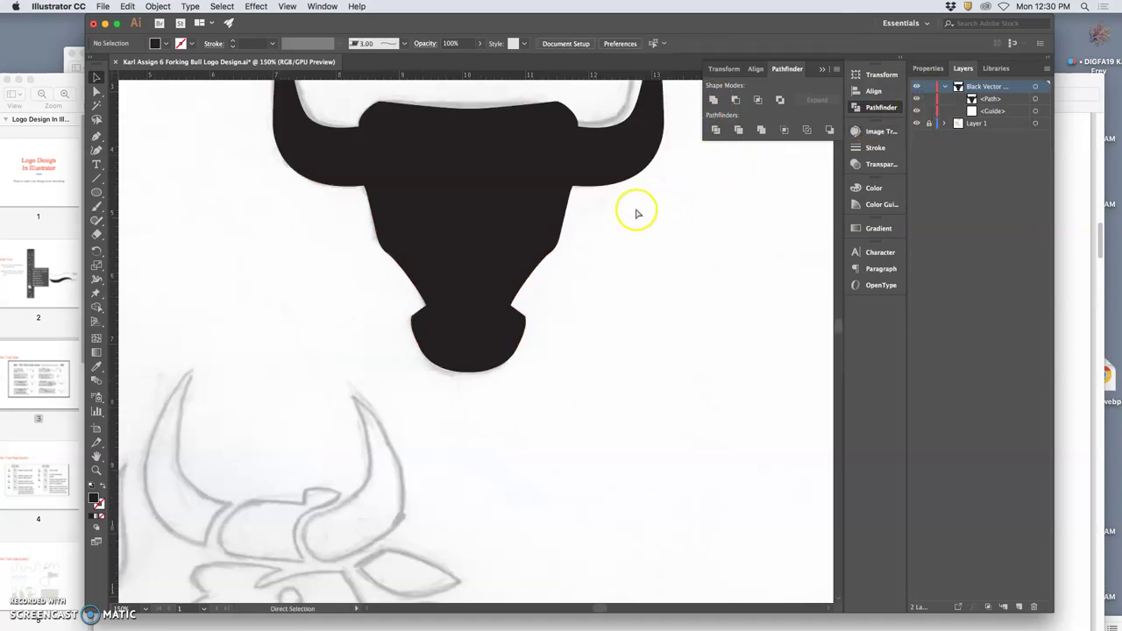
key("super+equal")
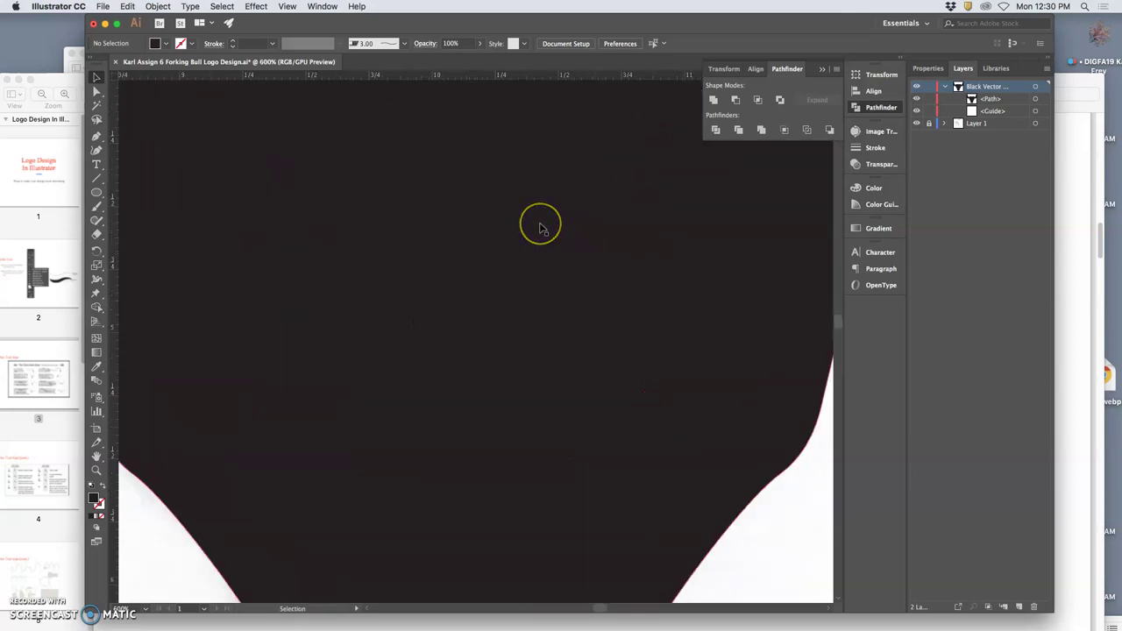
key("super+minus")
key("super+minus")
key("super+minus")
key("super+minus")
key("v")
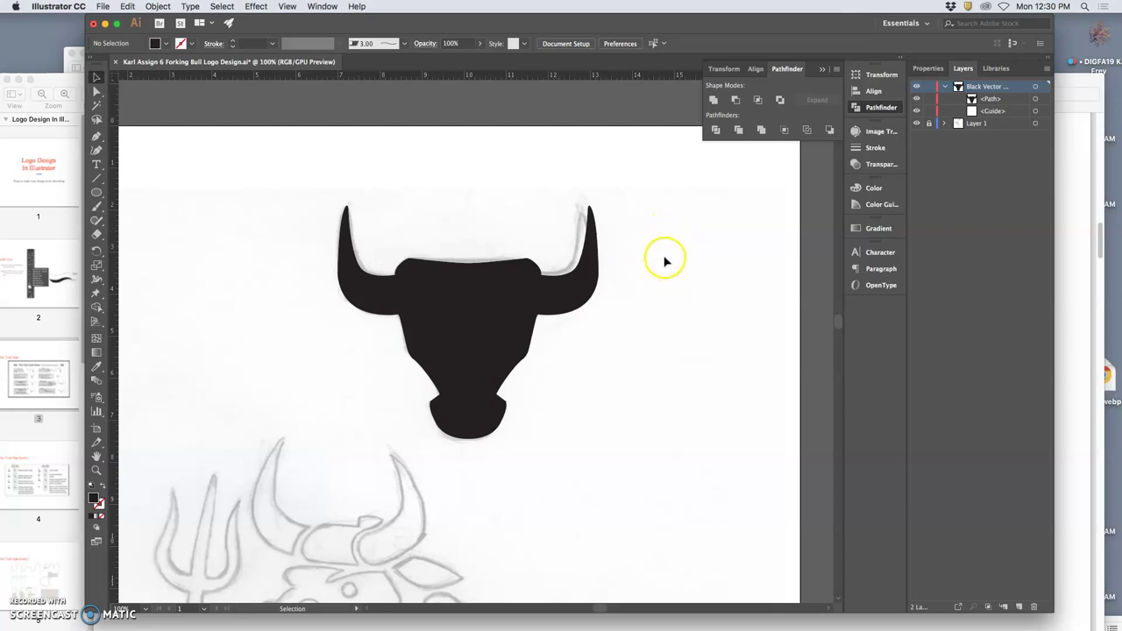
- Copy the united bull head, collapse its black vector layer, and lock and hide that layer
left_click(1035, 99)
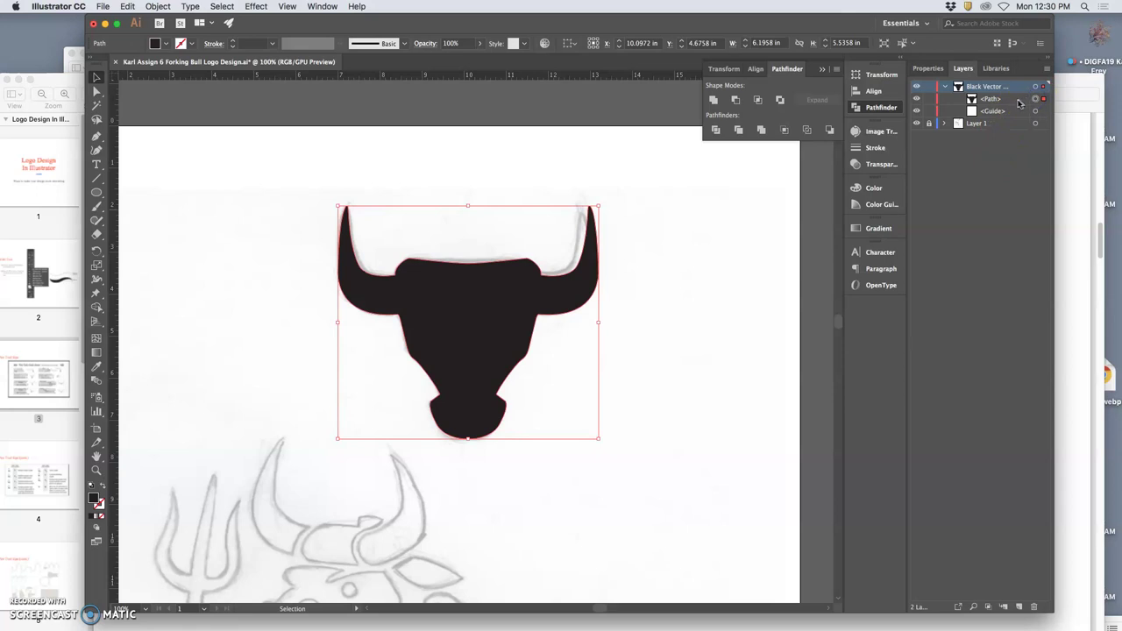
left_click(944, 86)
left_click(1035, 87)
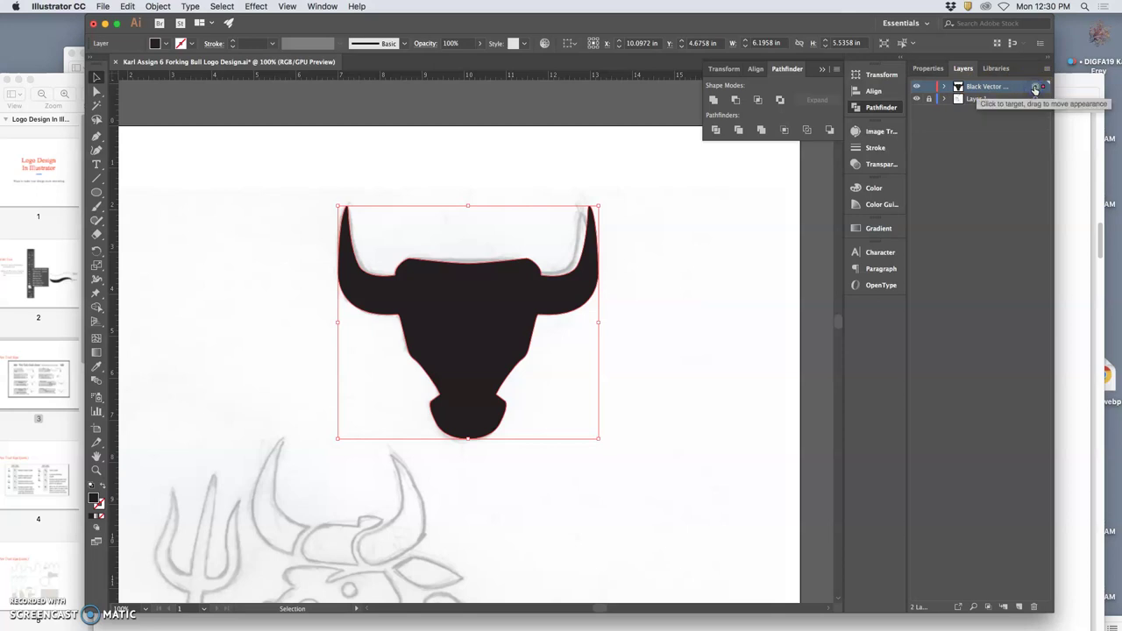
left_click(929, 86)
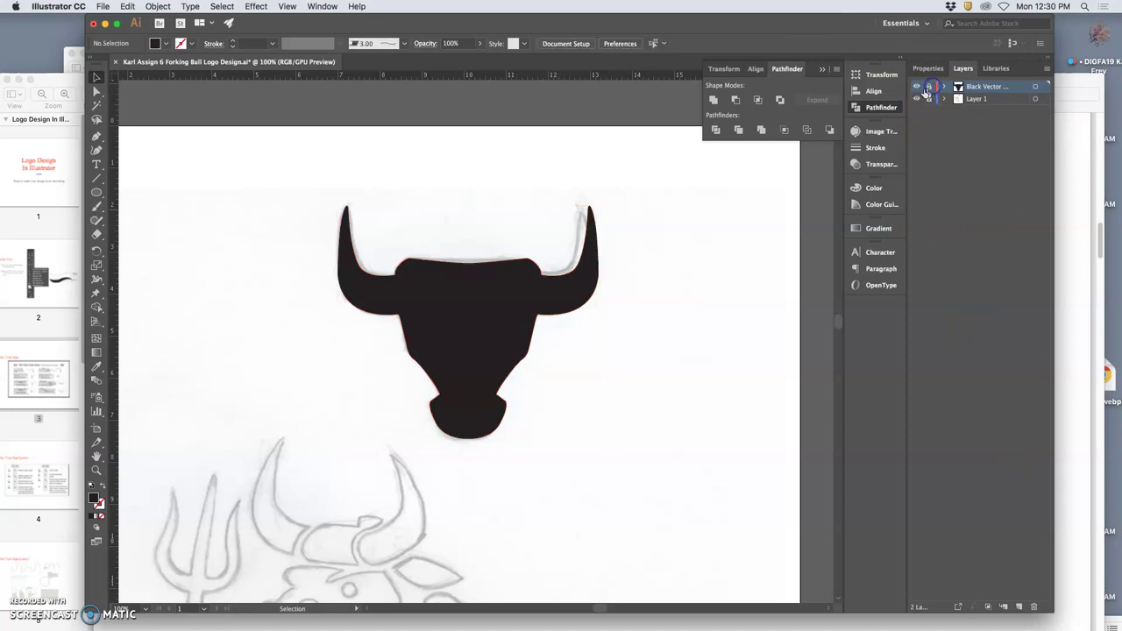
left_click(918, 87)
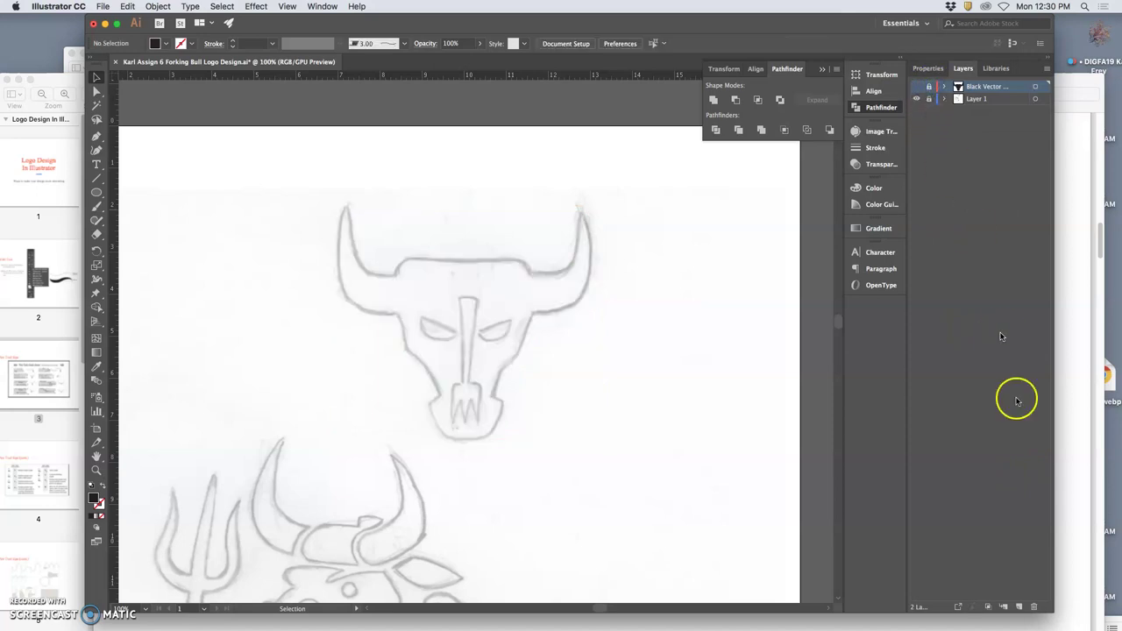
- Create a new layer above the black vector layer and paste the bull head in place on it
left_click(1018, 607)
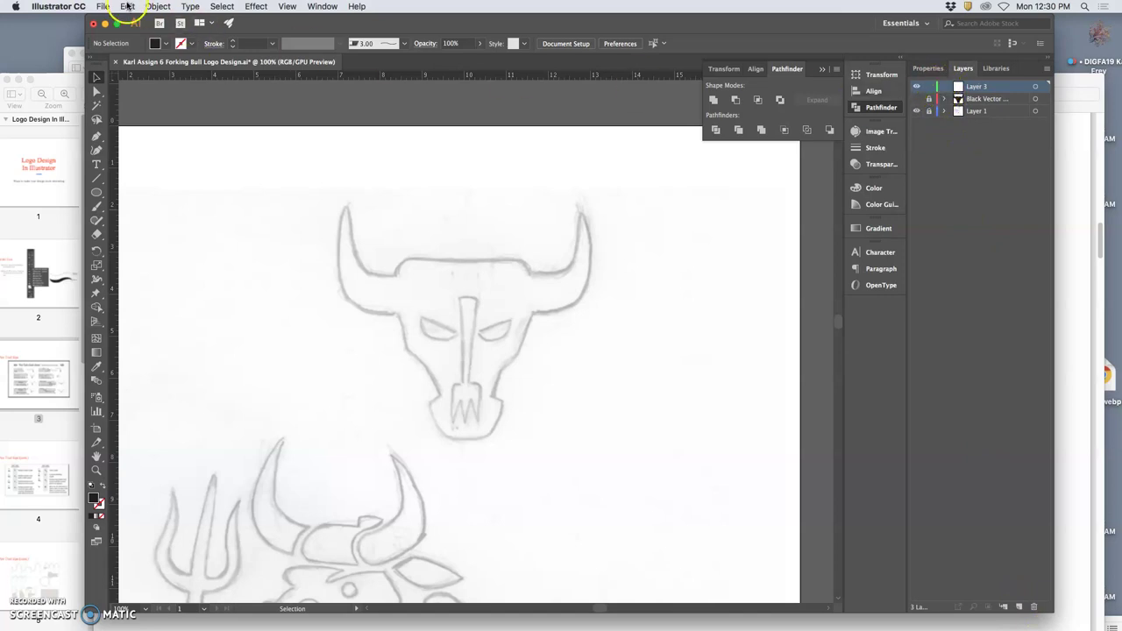
left_click(127, 6)
left_click(153, 103)
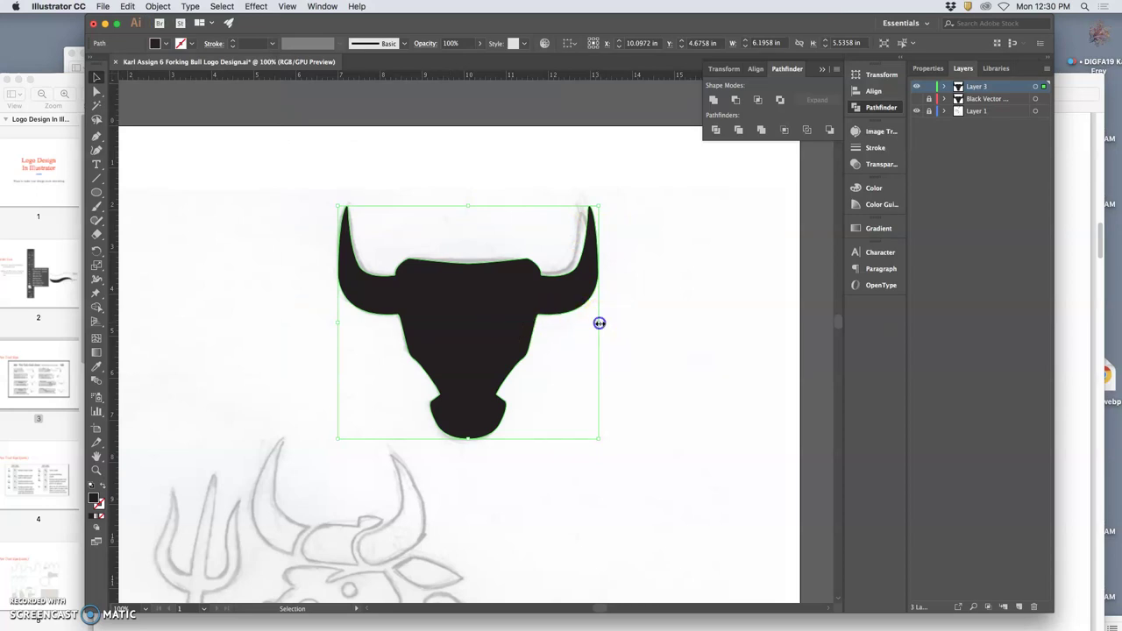
- Try narrowing the pasted bull head about its centre to about 5.64 in wide to match the sketch's horns
left_click_drag(598, 322, 584, 321)
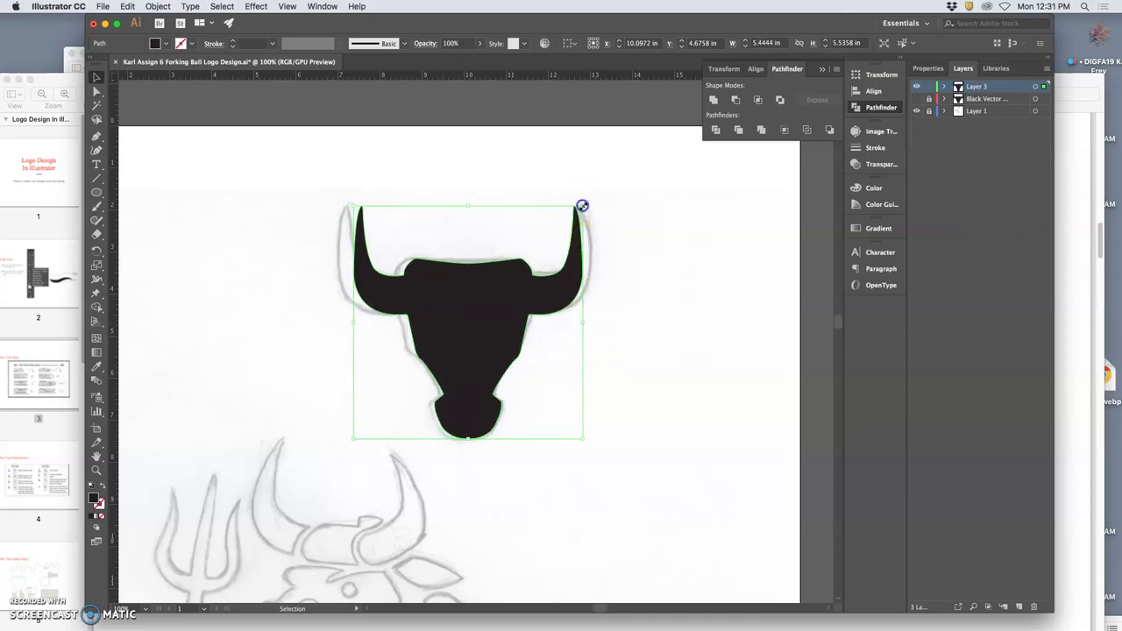
left_click(634, 270)
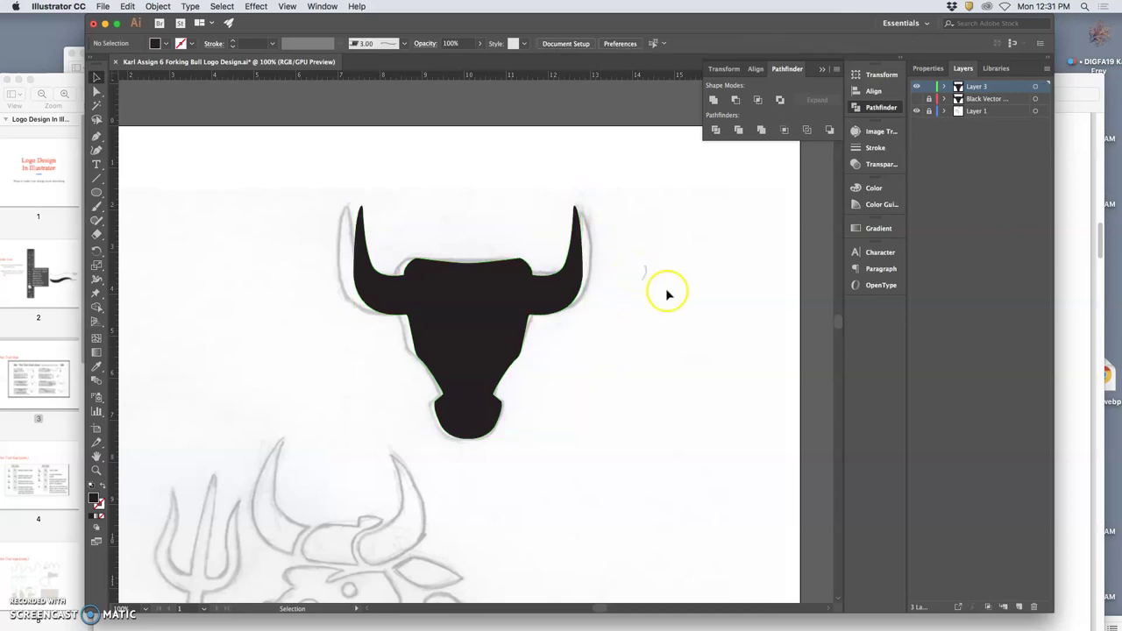
key("super+z")
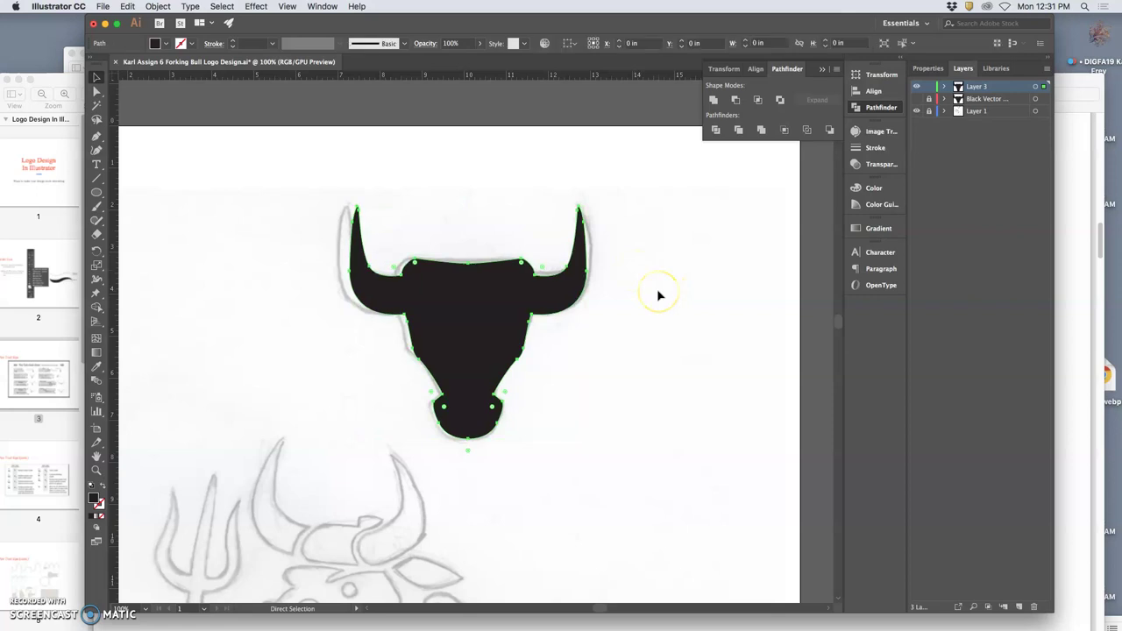
key("v")
left_click(653, 291)
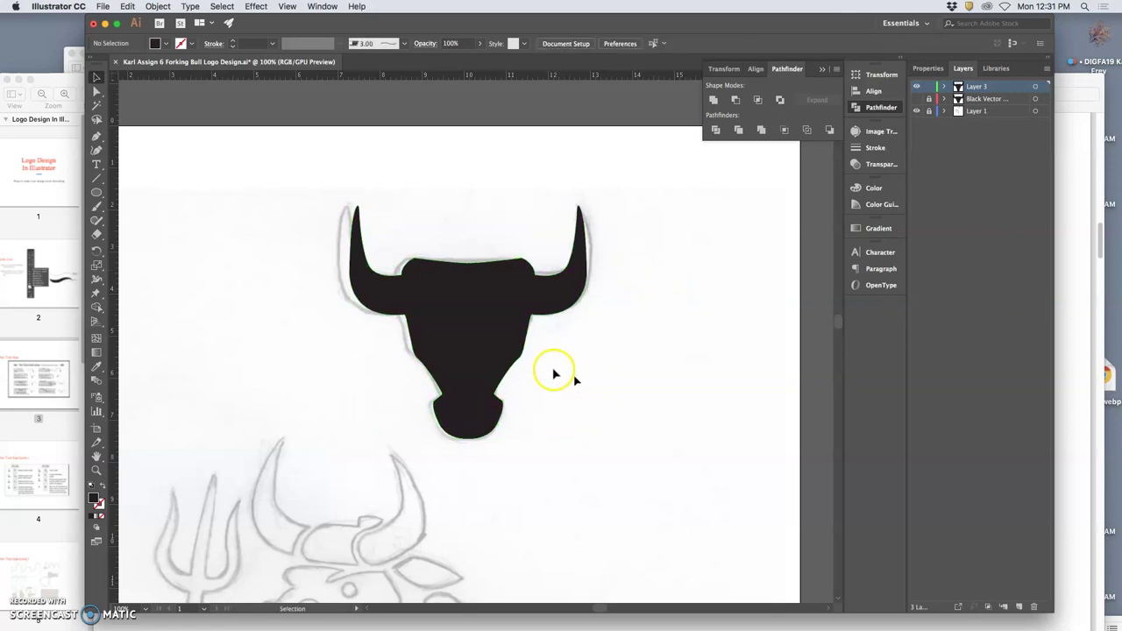
mouse_move(507, 350)
left_mouse_down()
mouse_move(491, 347)
mouse_move(505, 359)
left_mouse_up()
left_click(534, 355)
left_click(623, 376)
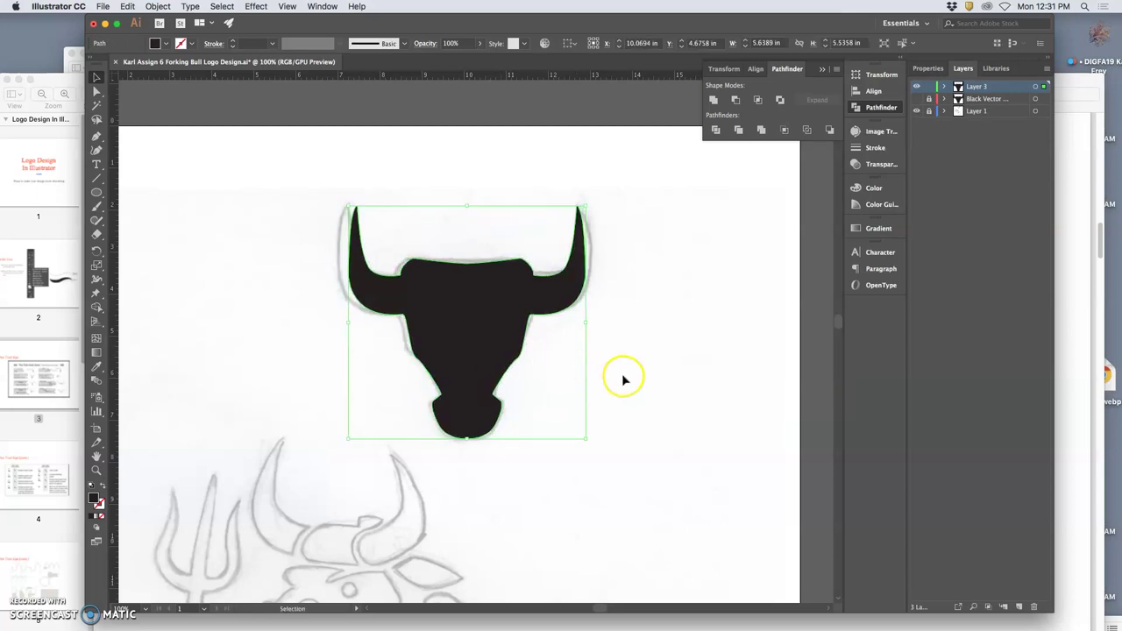
left_click(548, 321)
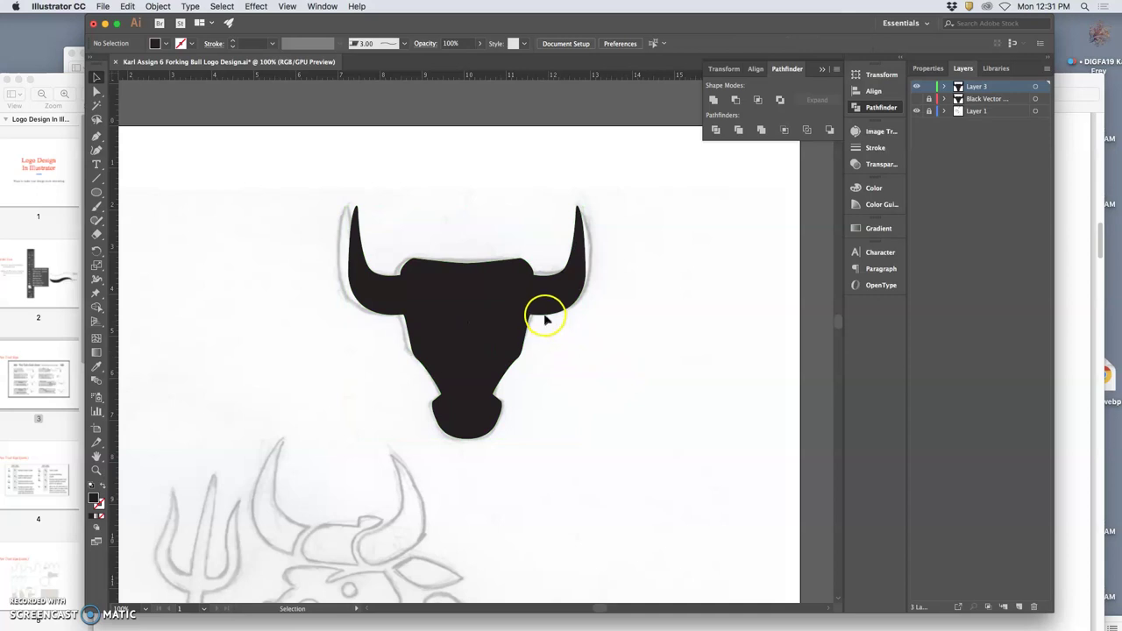
key("a")
key("v")
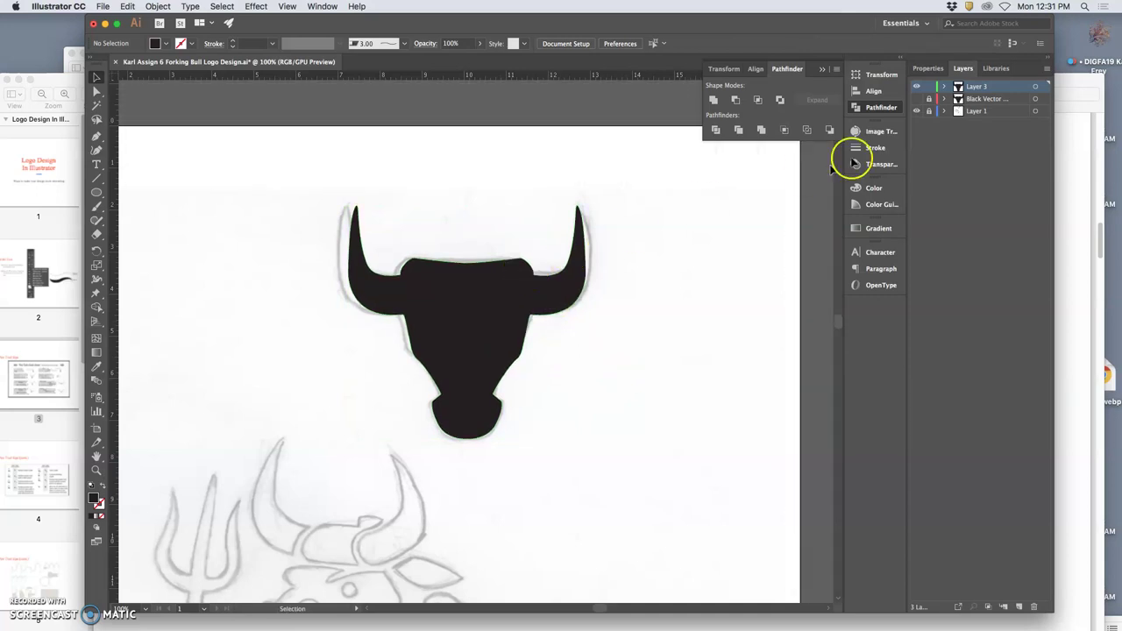
- Delete the pasted bull head and its layer above the black vector layer
left_click(936, 89)
left_click(1036, 88)
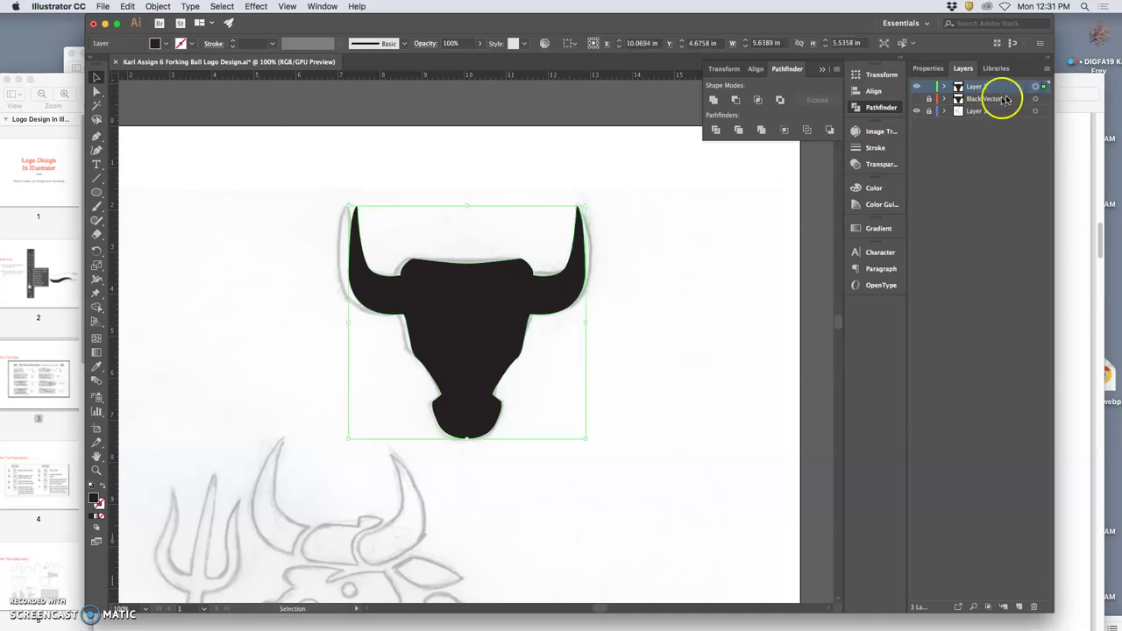
key("Delete")
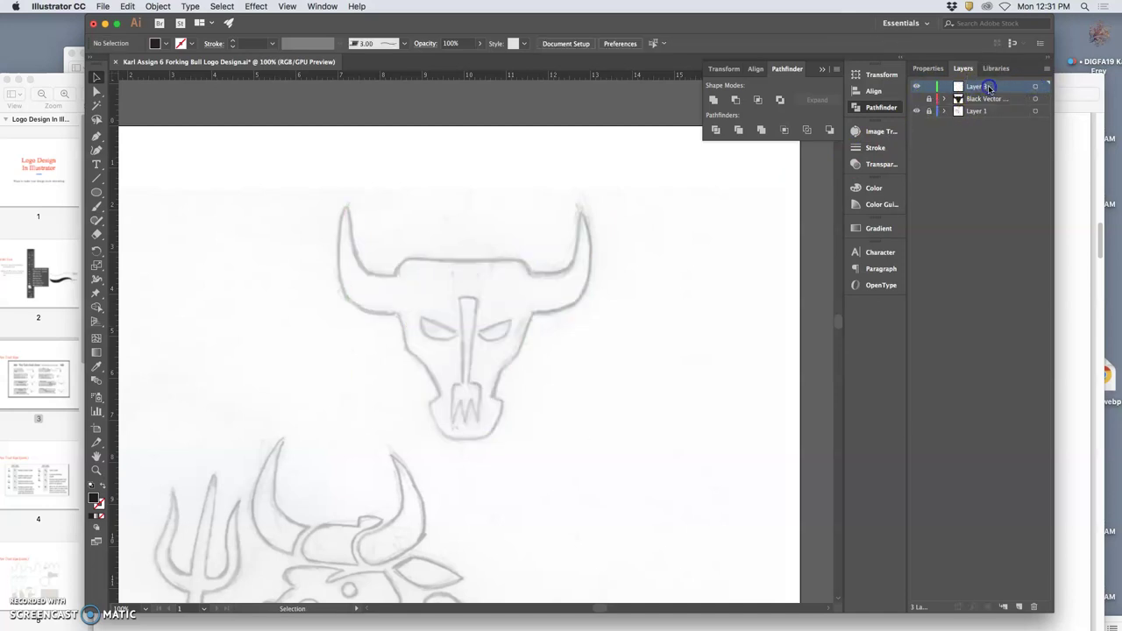
left_click(988, 89)
left_click(1033, 606)
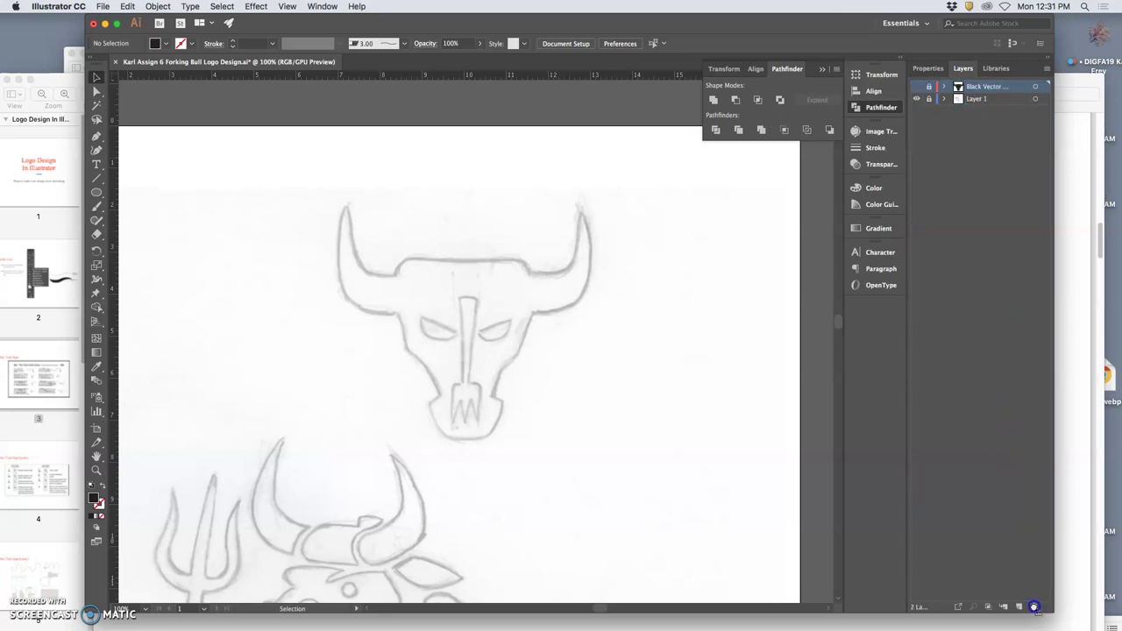
- Show, unlock and expand the black vector layer, and toggle its head path's visibility to check the sketch beneath
left_click(917, 86)
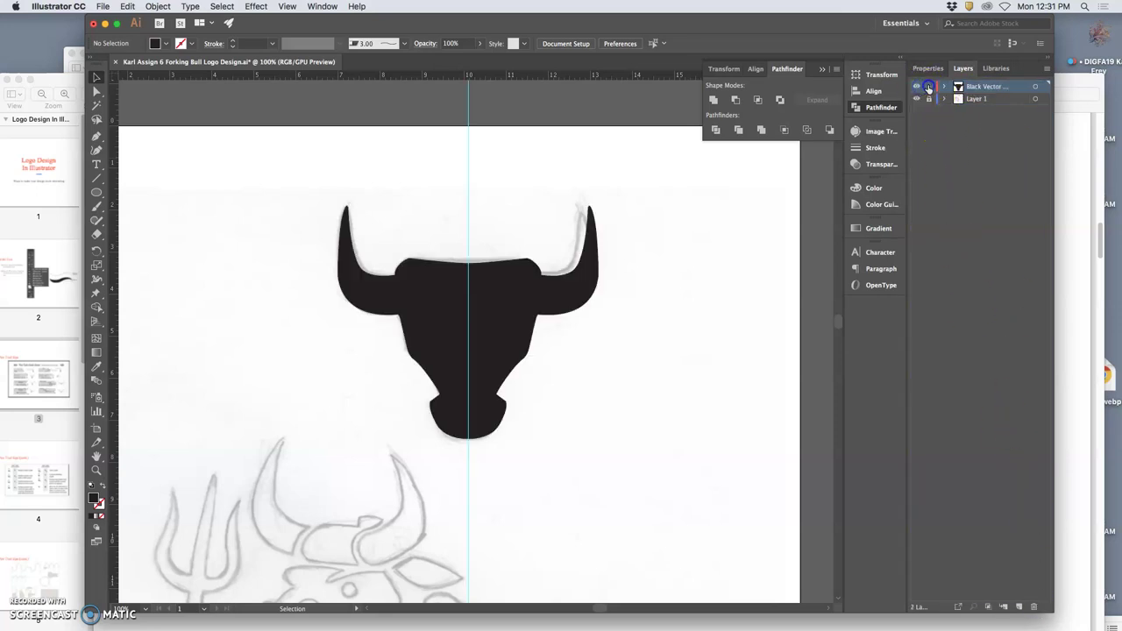
left_click(944, 87)
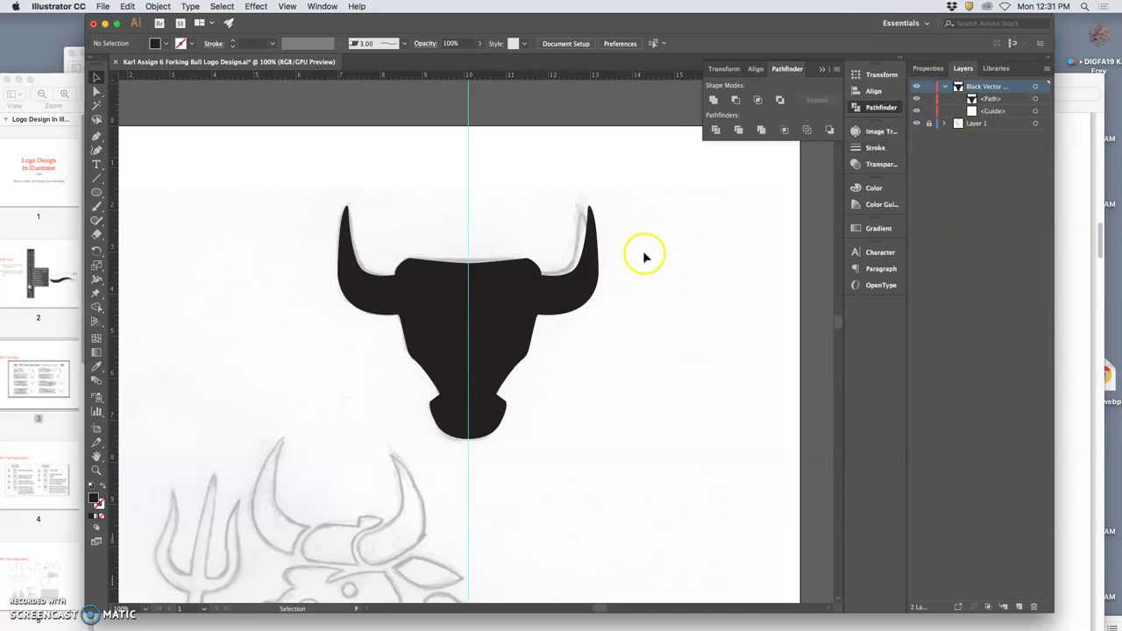
left_click(917, 99)
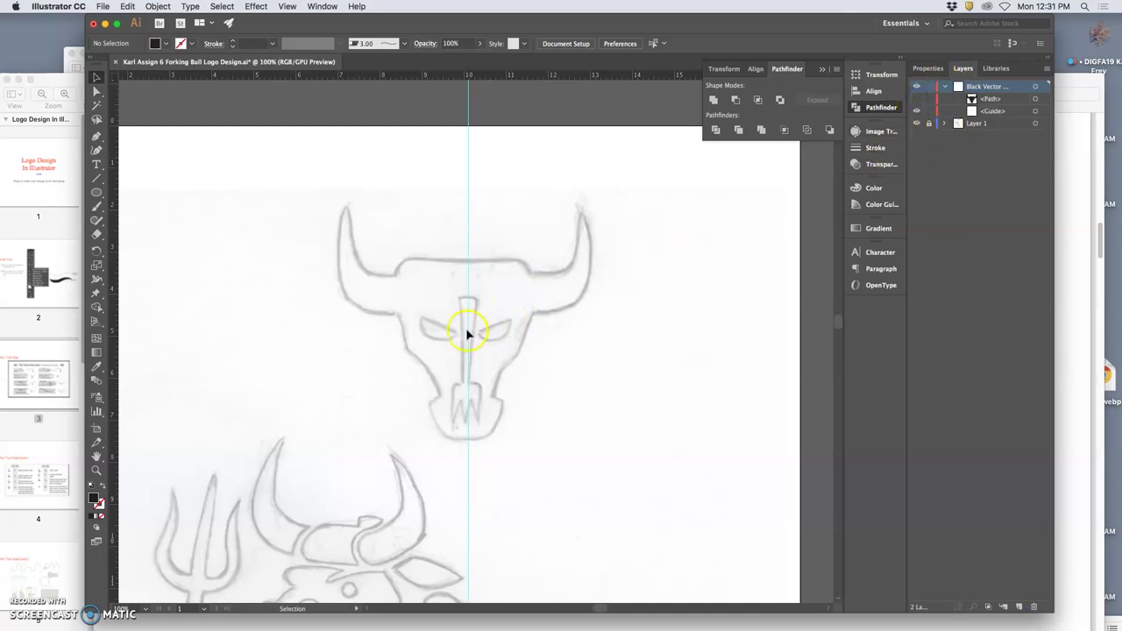
left_click(918, 99)
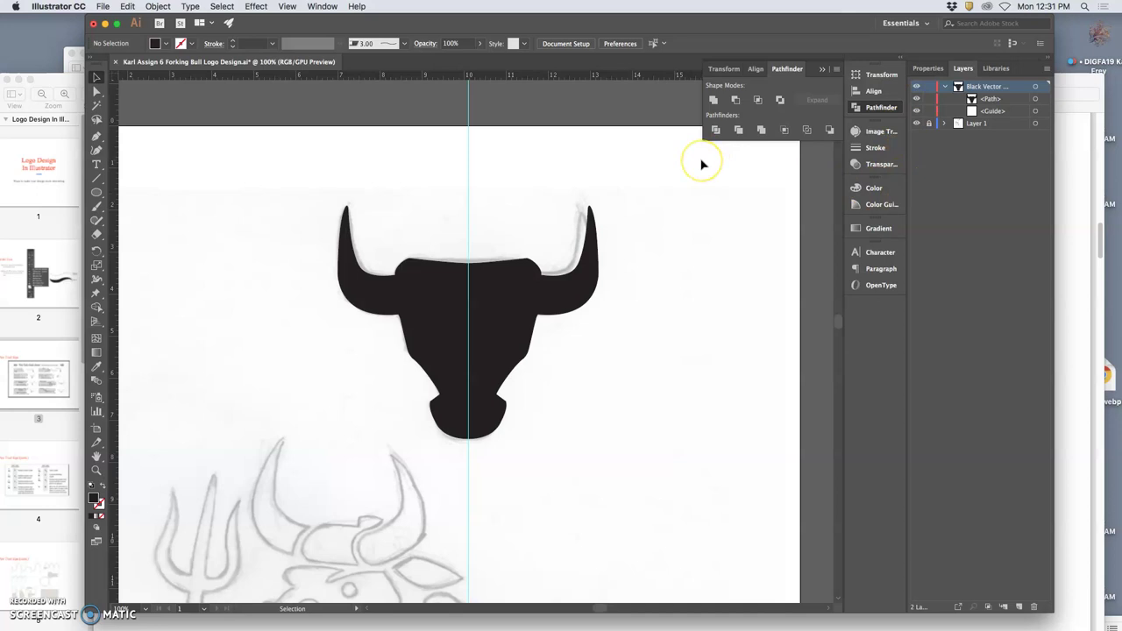
- Undo the recent edits back to the state before the two bull head halves were united
key("super+z")
key("super+z")
key("super+z")
key("super+z")
key("super+z")
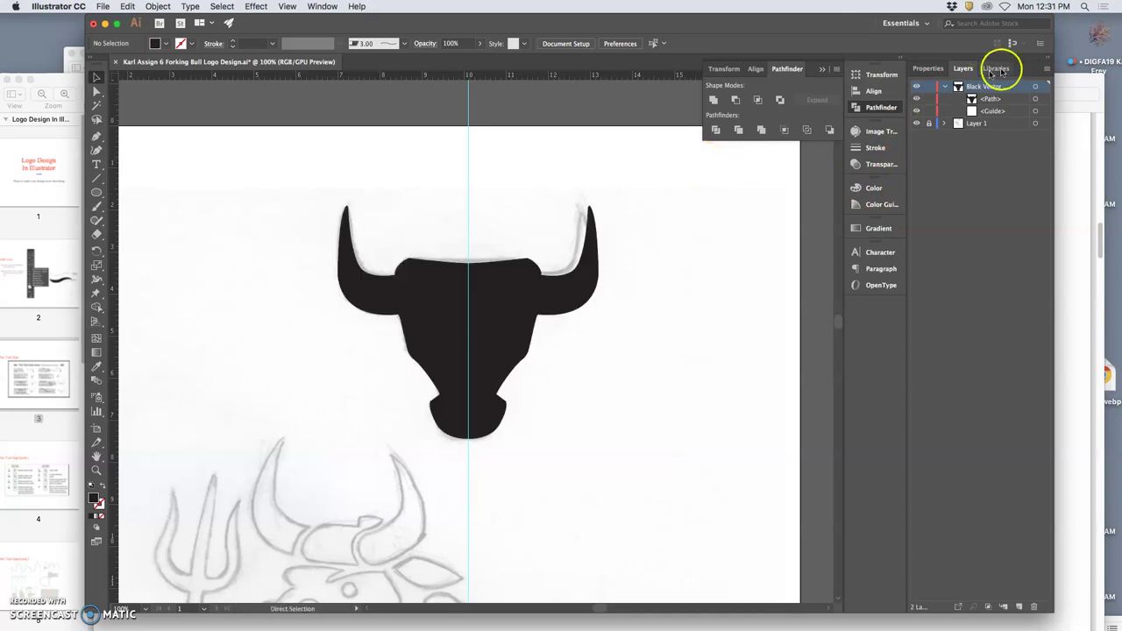
key("super+z")
key("super+z")
key("super+z")
key("super+z")
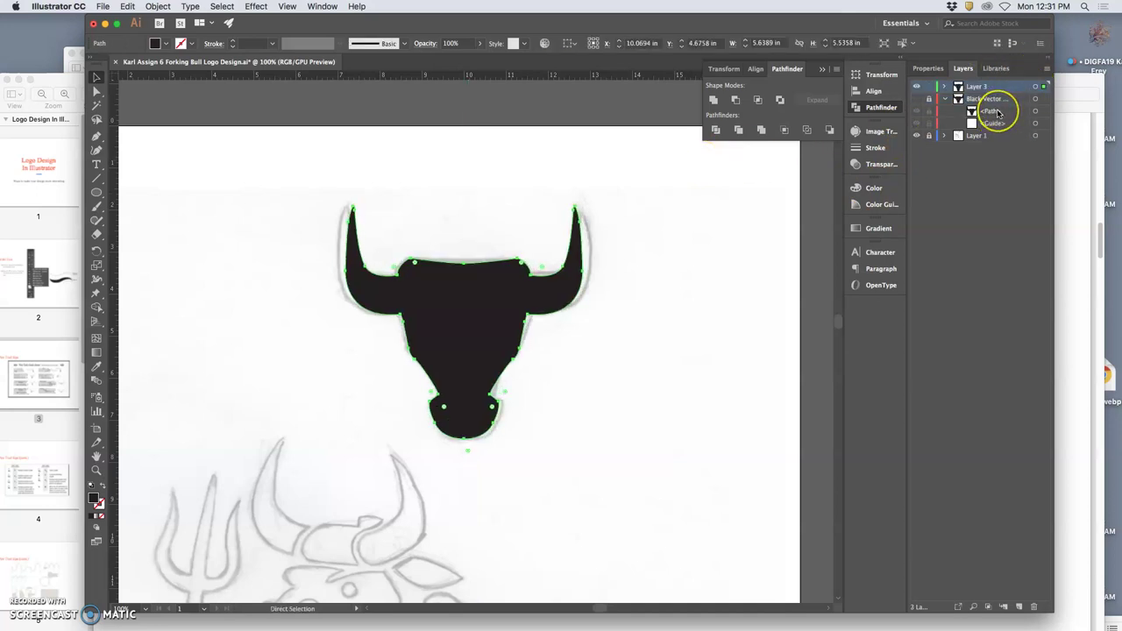
key("super+z")
key("super+z")
key("super+z")
key("super+z")
key("super+z")
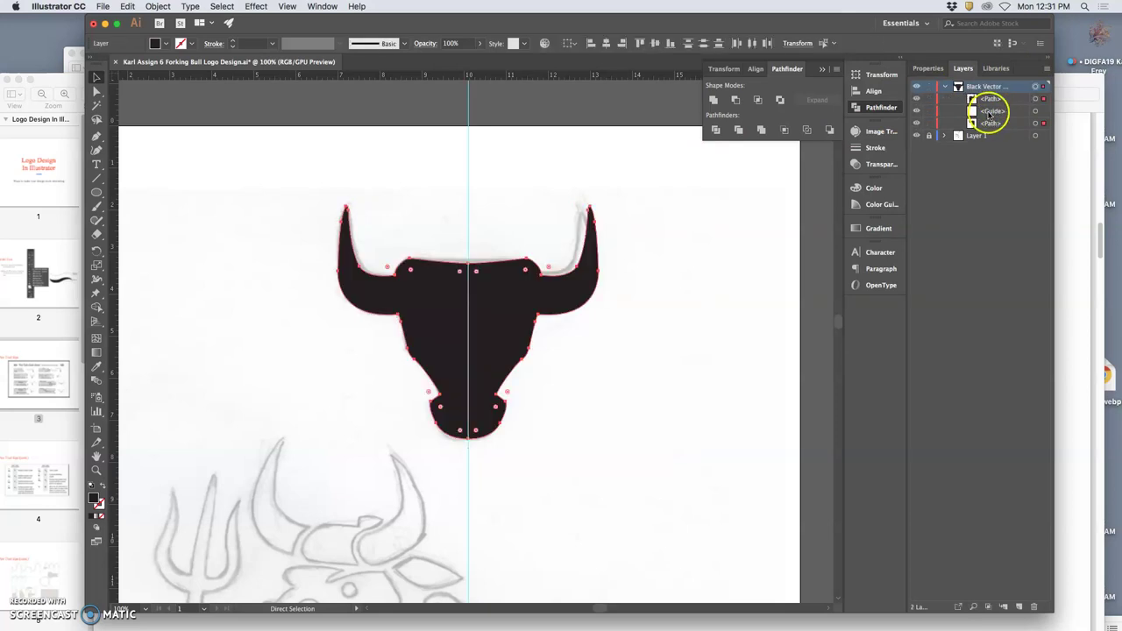
- Set the opacity of the bull head's left half to 50% so the sketch shows through
key("v")
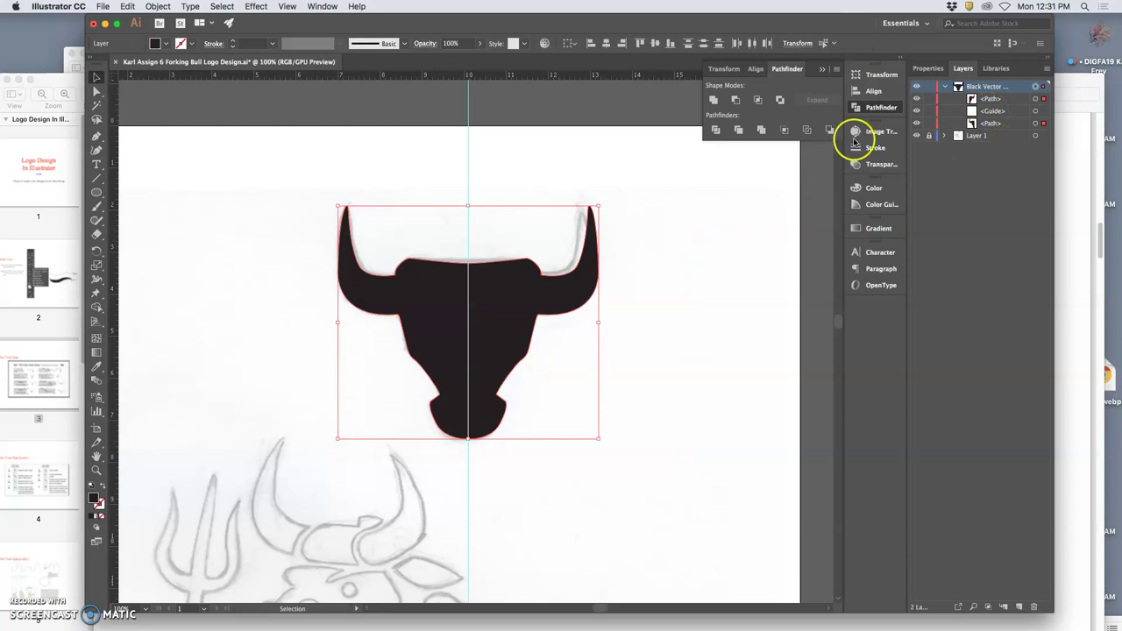
left_click(987, 124)
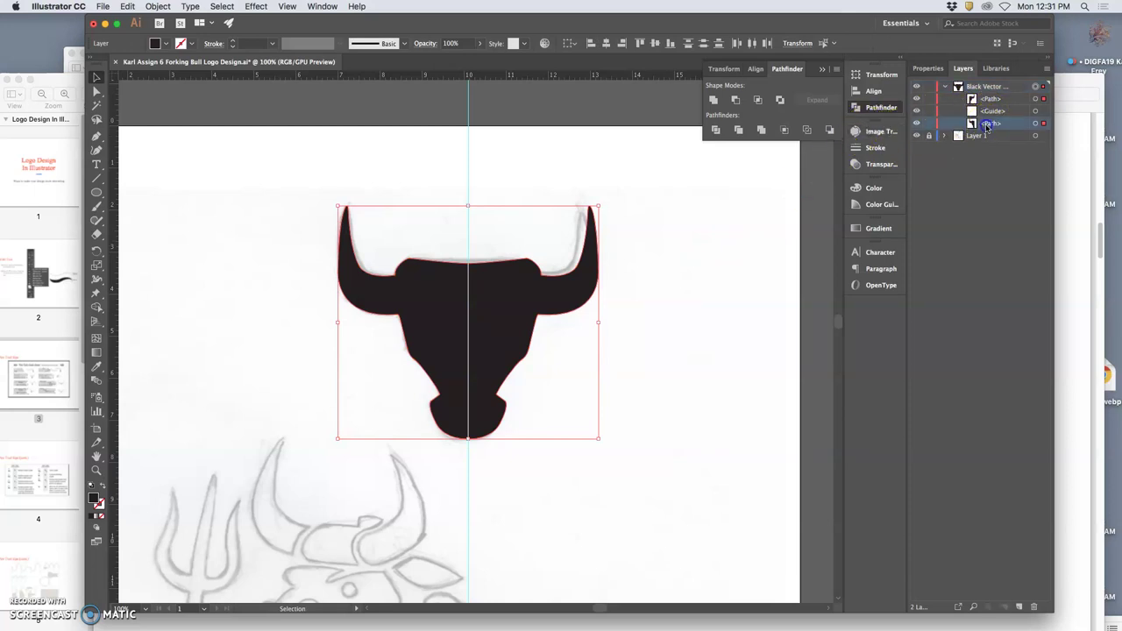
left_click(1035, 123)
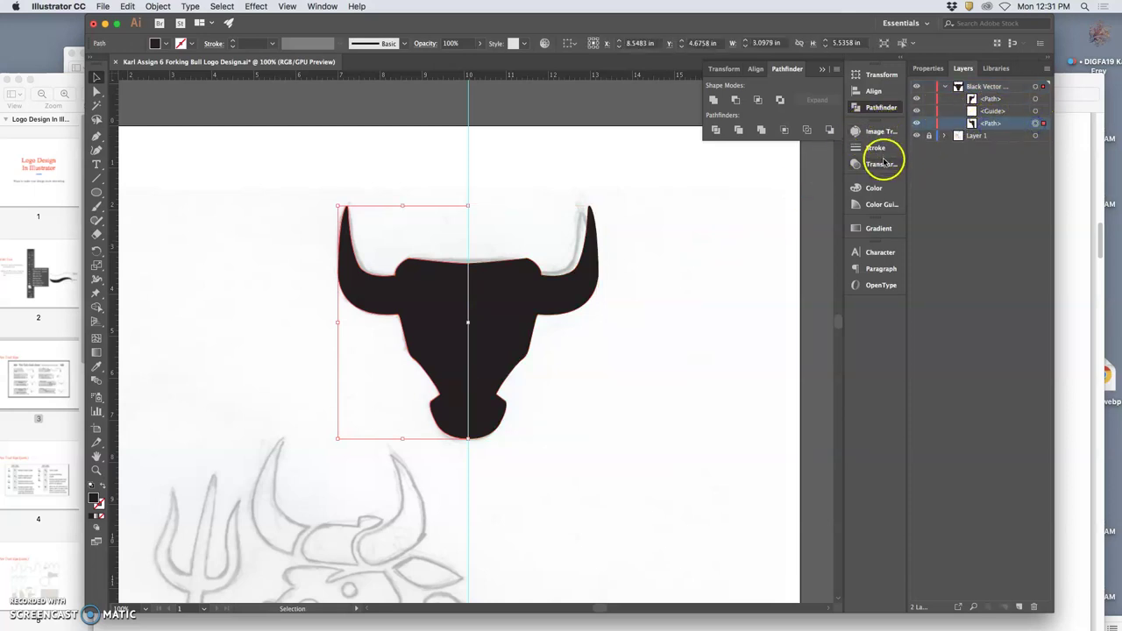
left_click(881, 164)
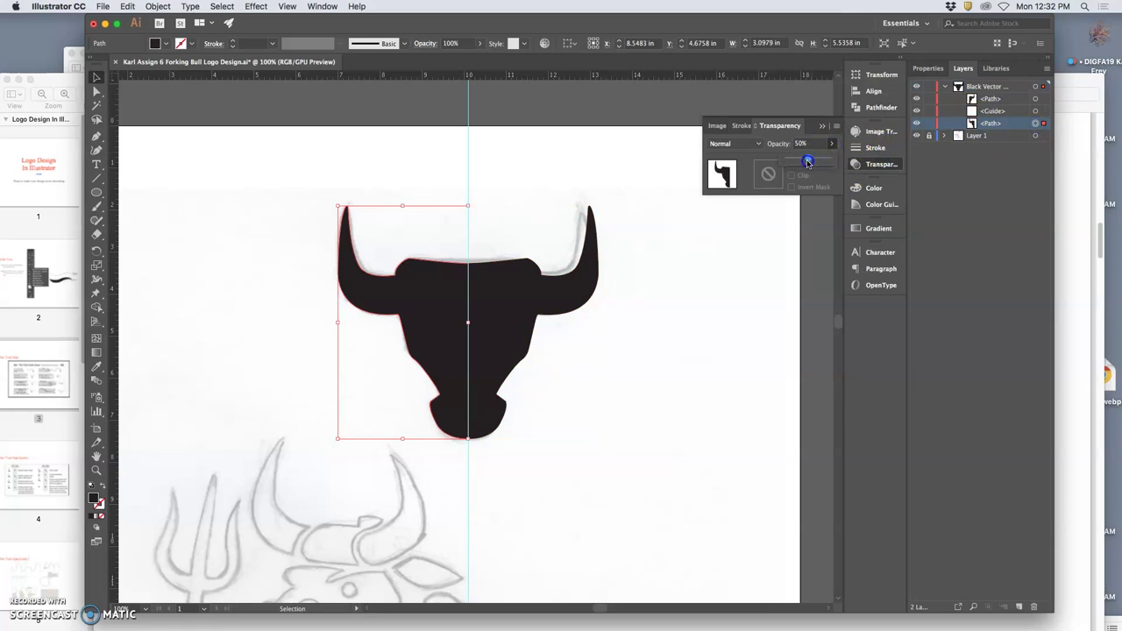
left_click_drag(807, 162, 807, 163)
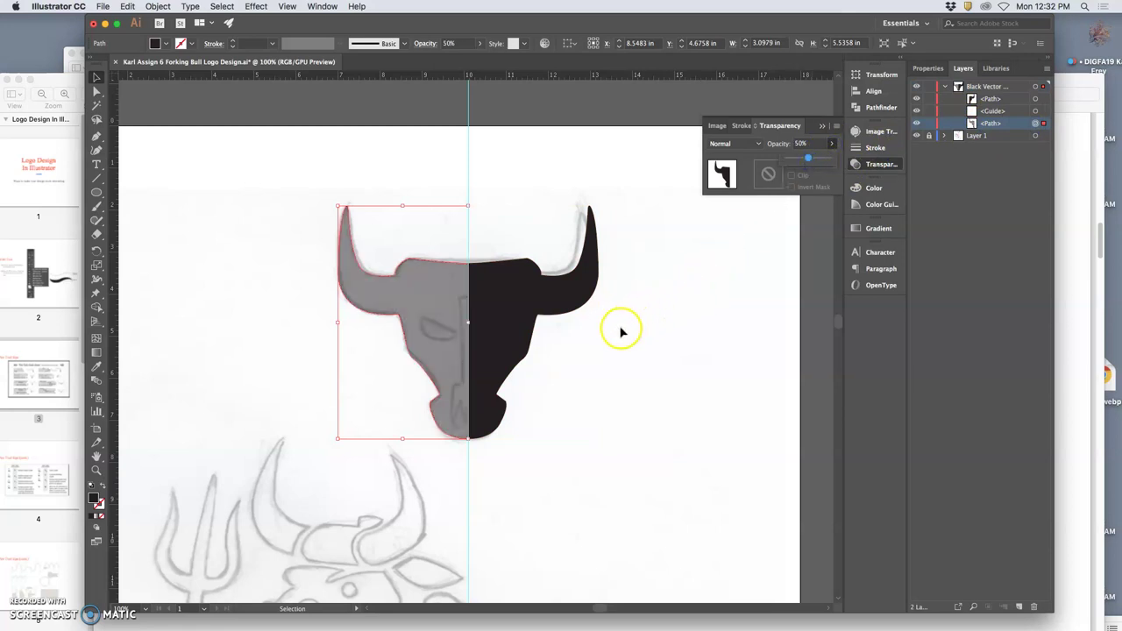
left_click(620, 332)
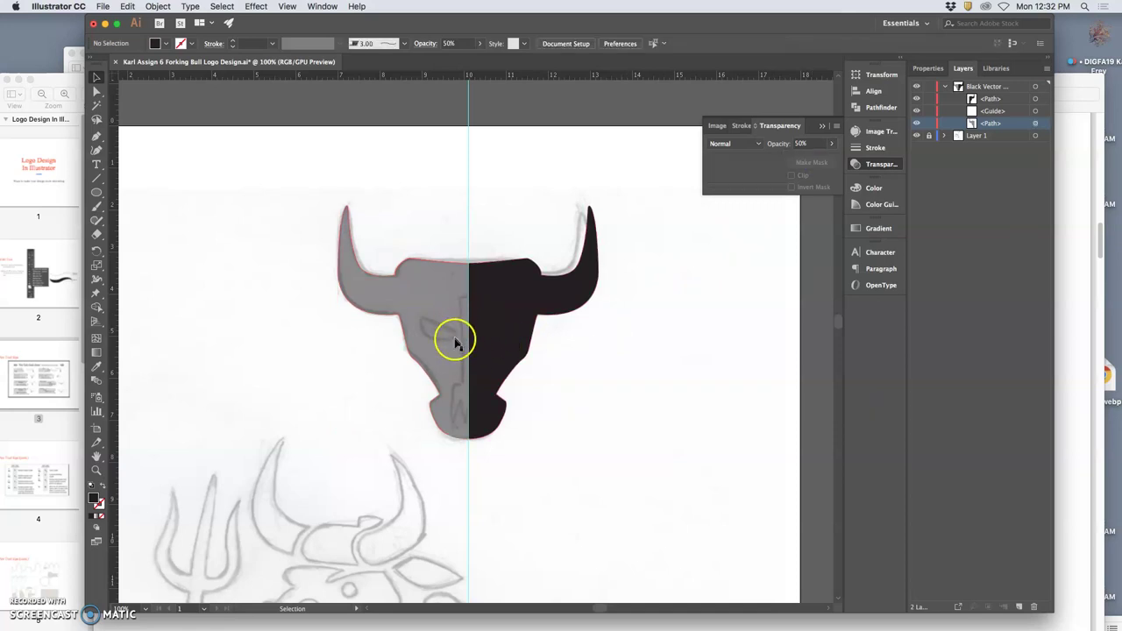
- Lock the black vector layer and create a new layer above it for the facial details
key("super+equal")
key("super+equal")
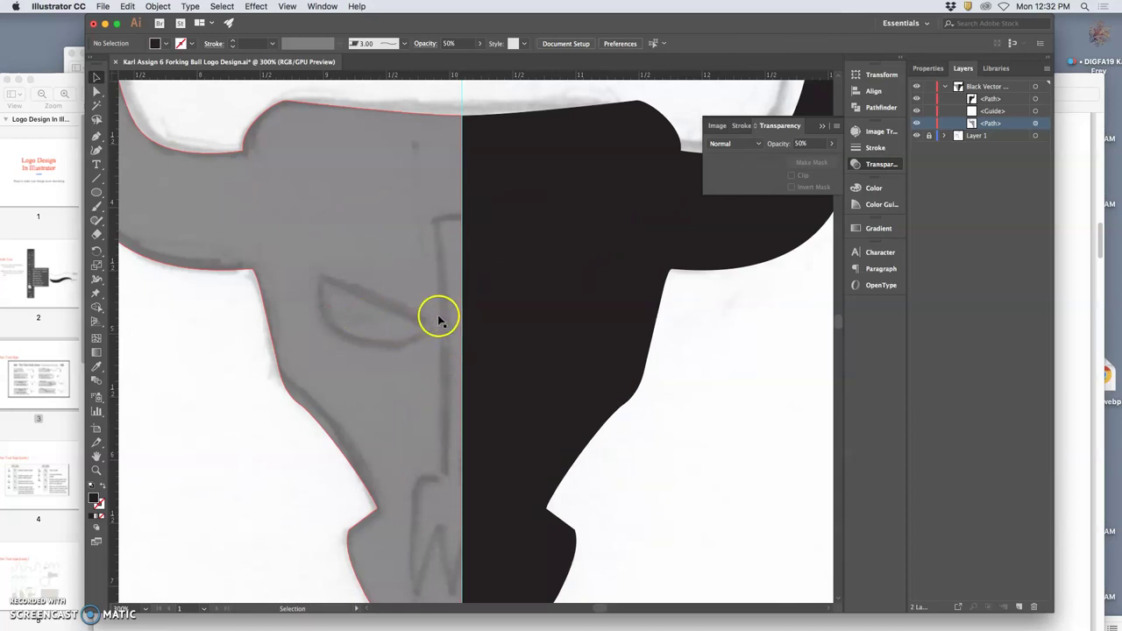
scroll(443, 337, "down", 1)
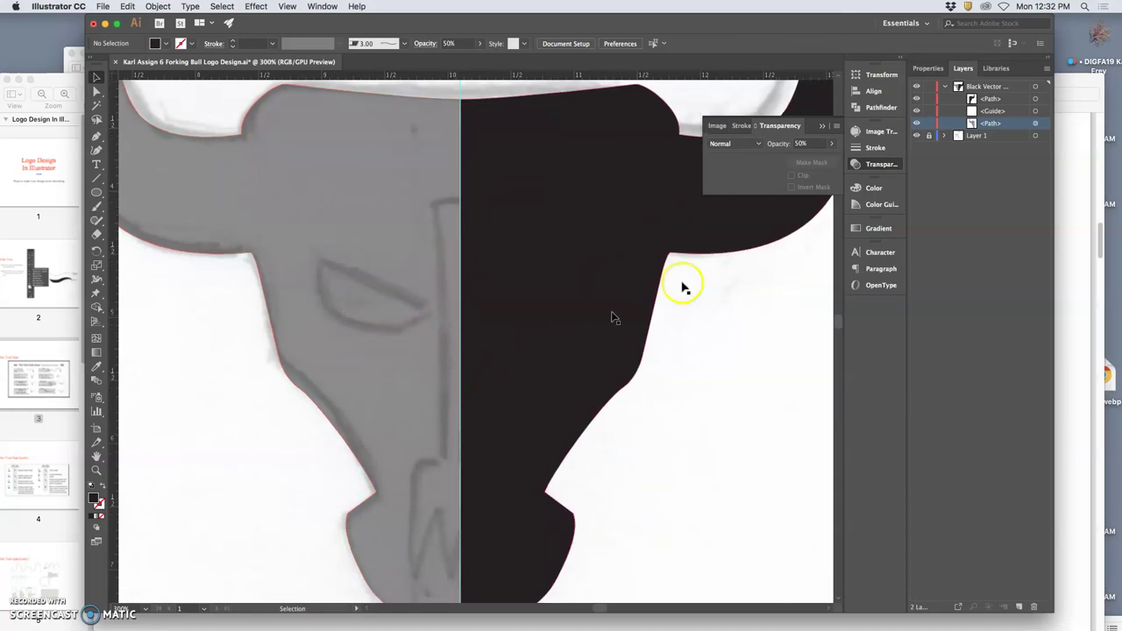
left_click(1035, 87)
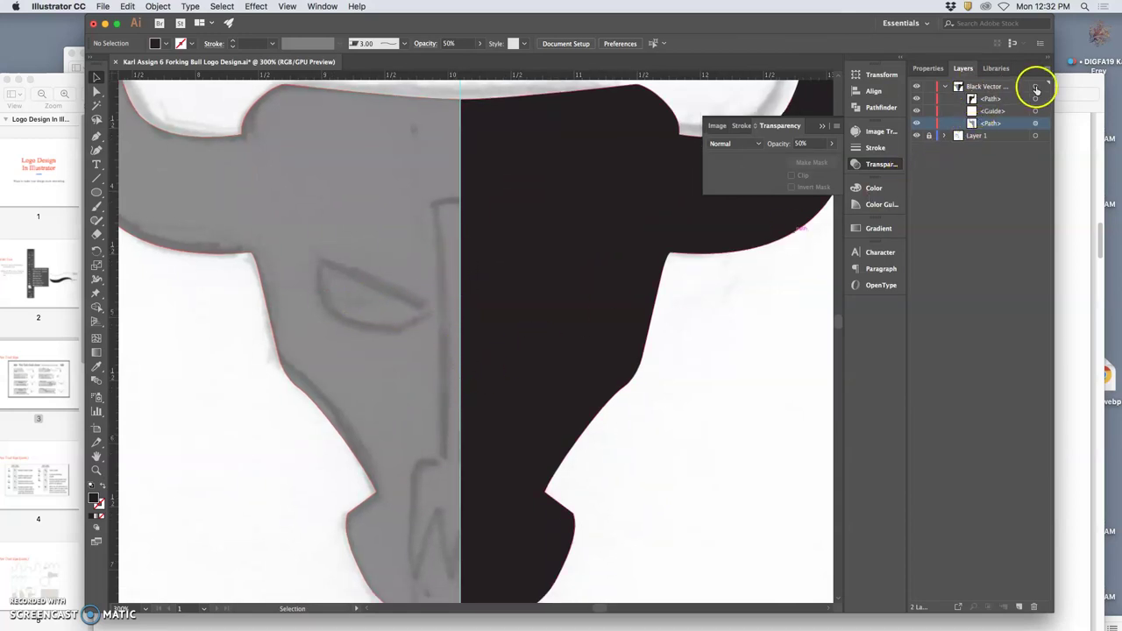
left_click(929, 86)
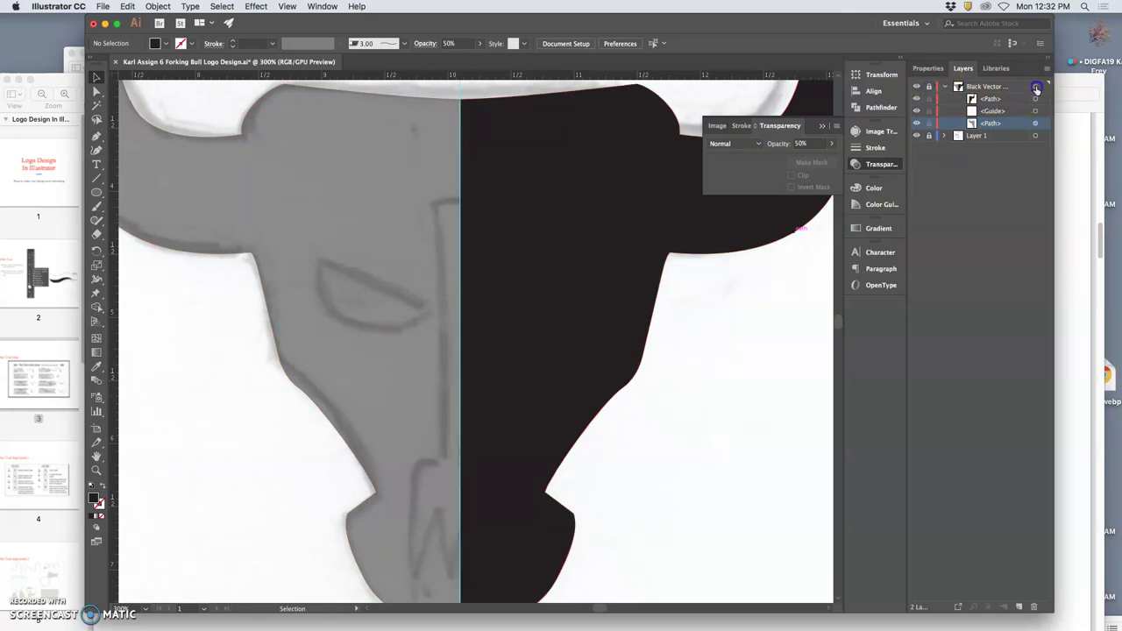
left_click(1018, 606)
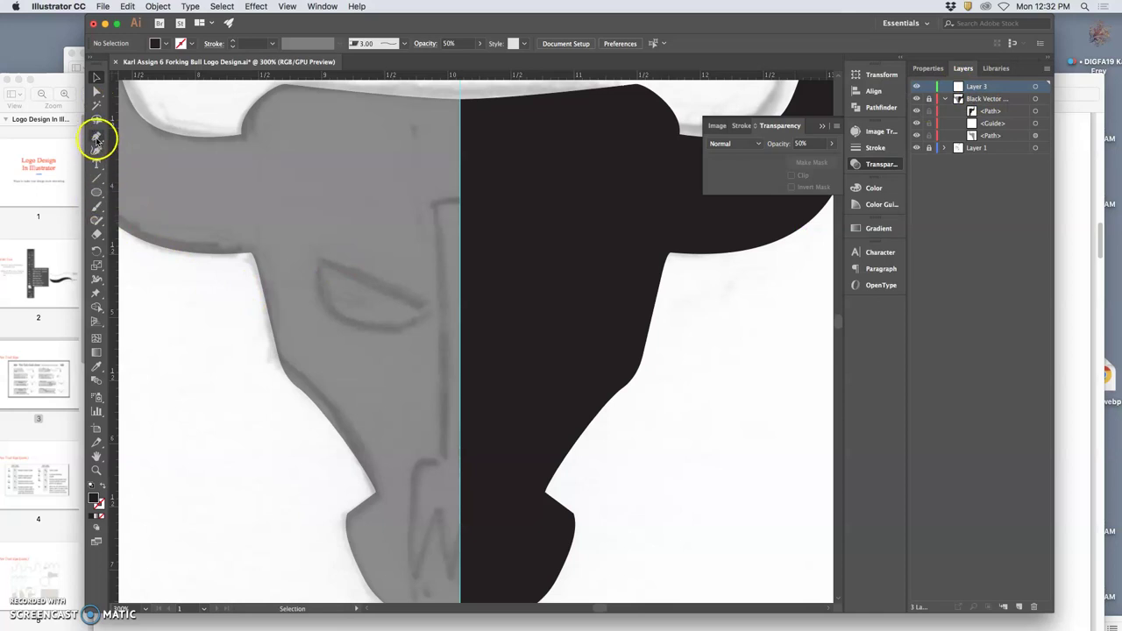
- Trace the left eye from the sketch as a closed black shape with the Pen tool, curving its lower edge
left_click(97, 137)
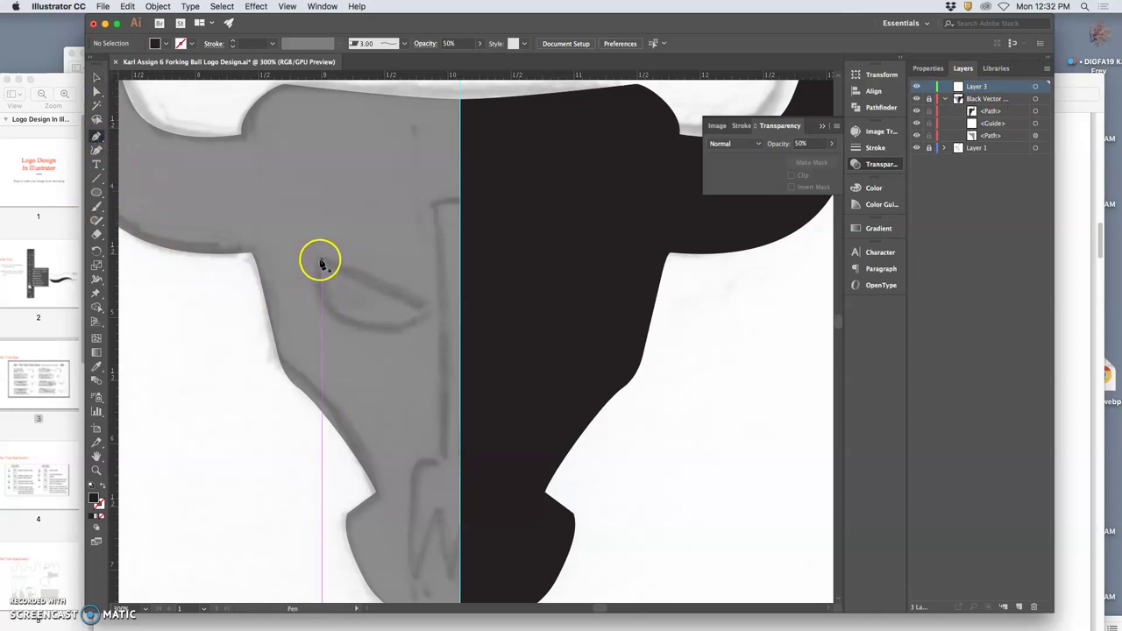
left_click(321, 262)
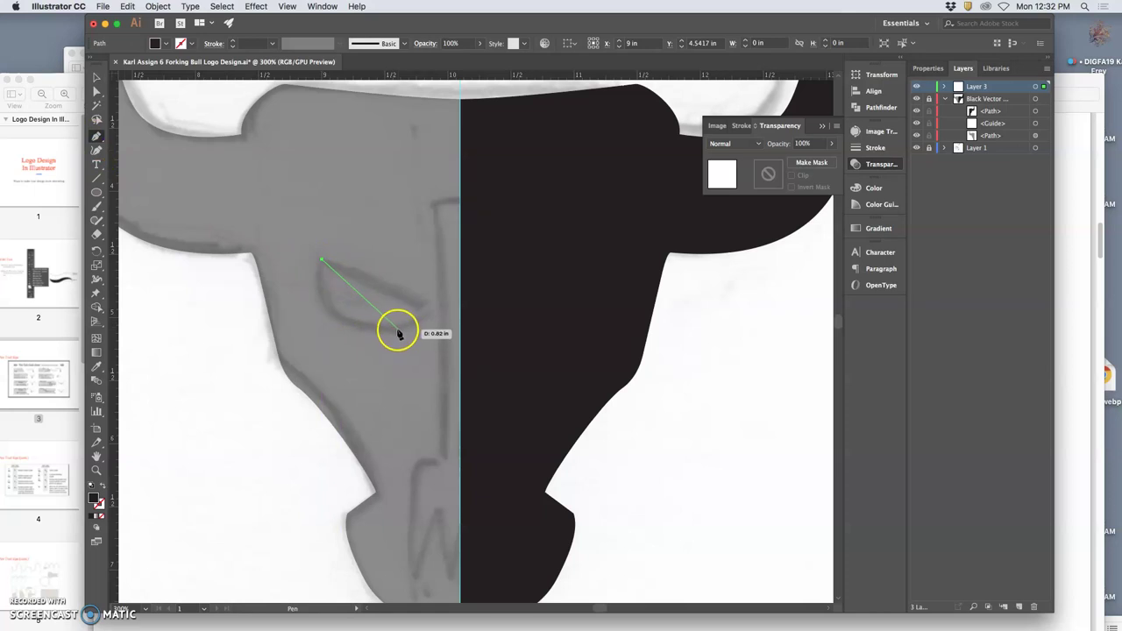
left_click_drag(396, 333, 488, 331)
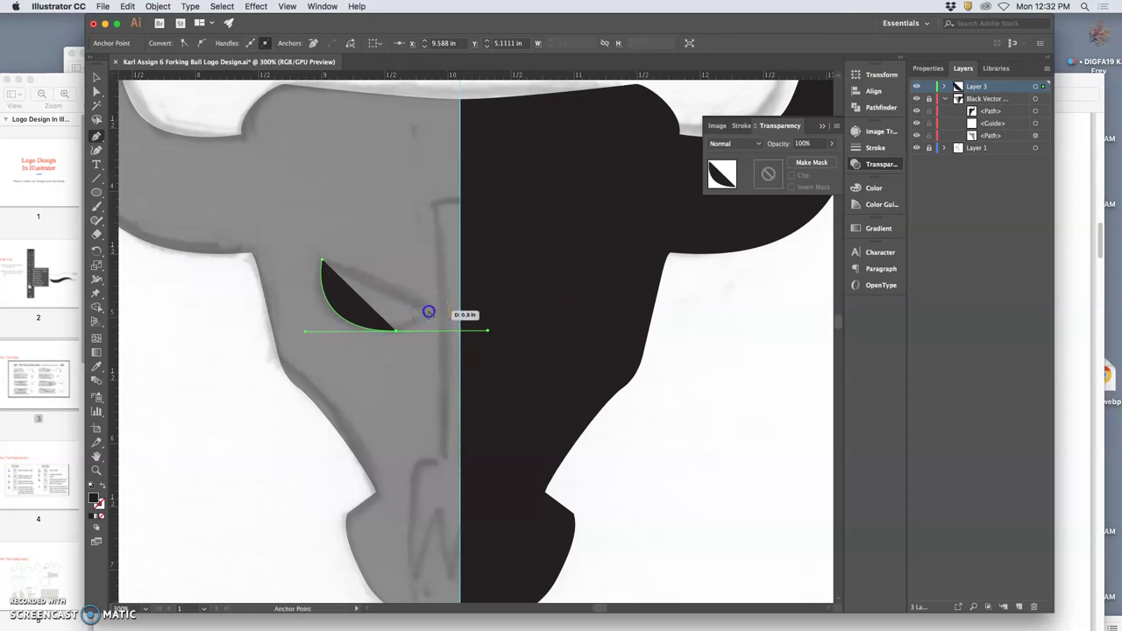
left_click_drag(429, 316, 427, 314)
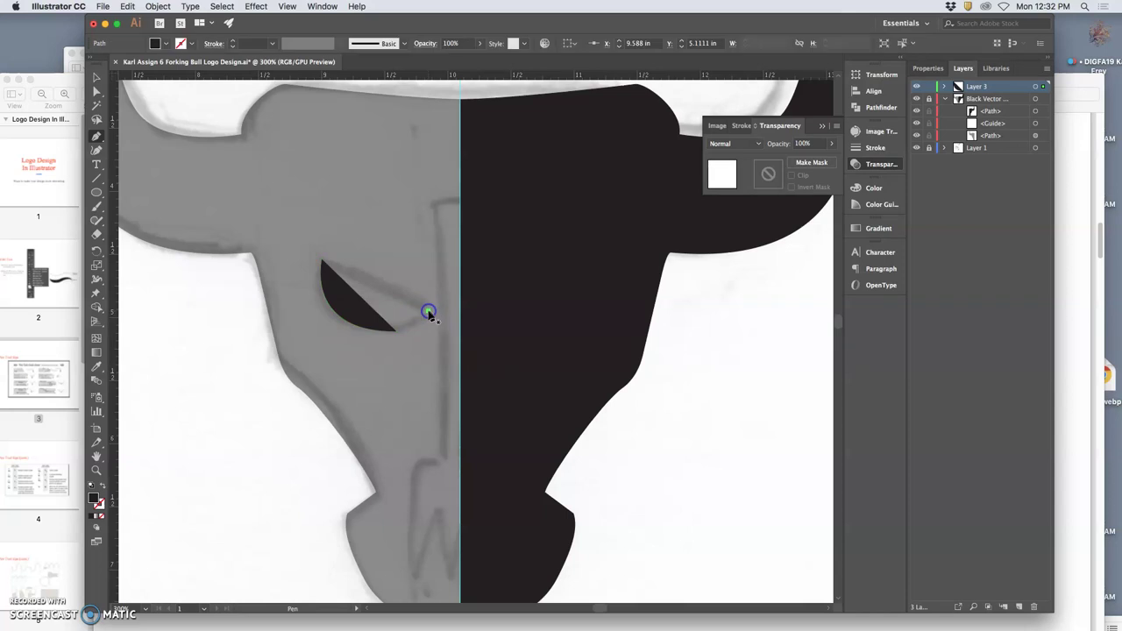
key("super+z")
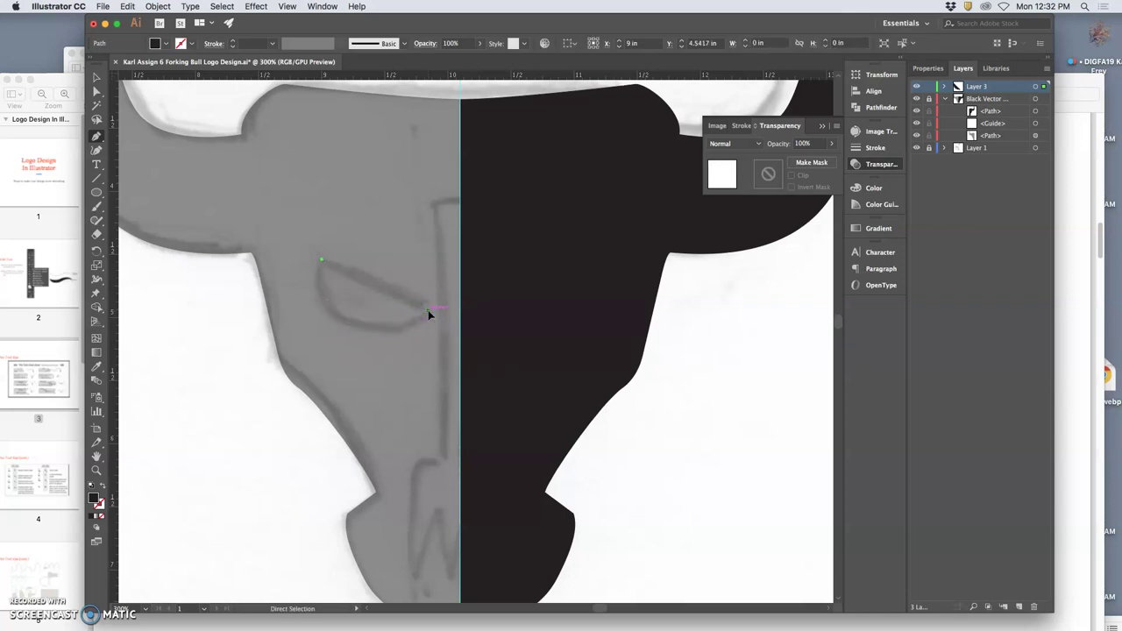
left_click_drag(396, 331, 492, 330)
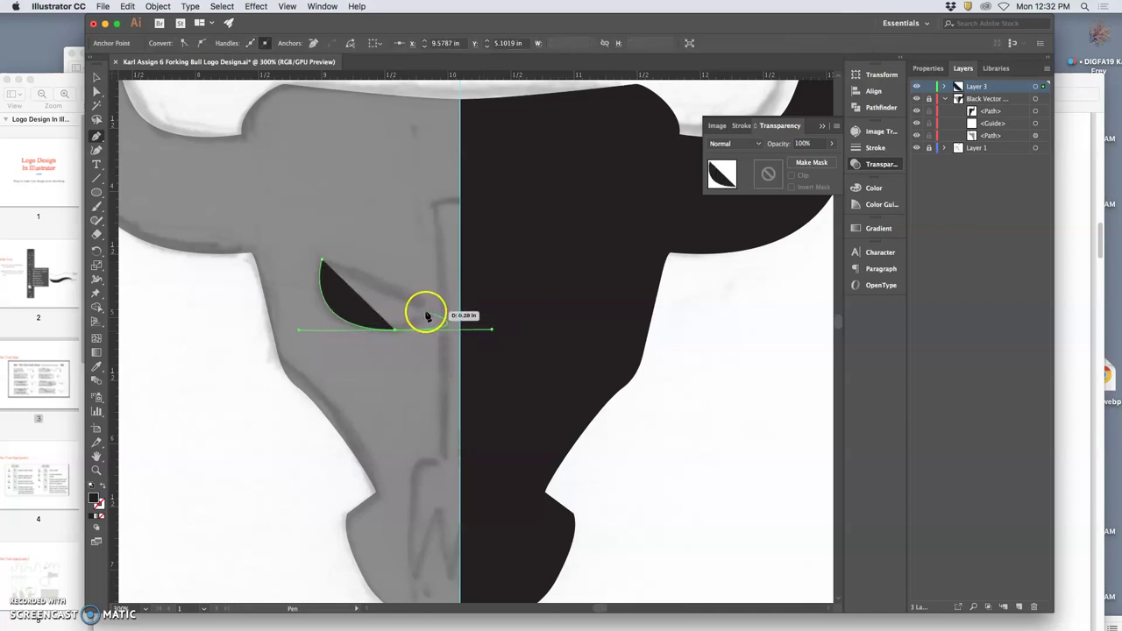
left_click_drag(425, 317, 426, 317)
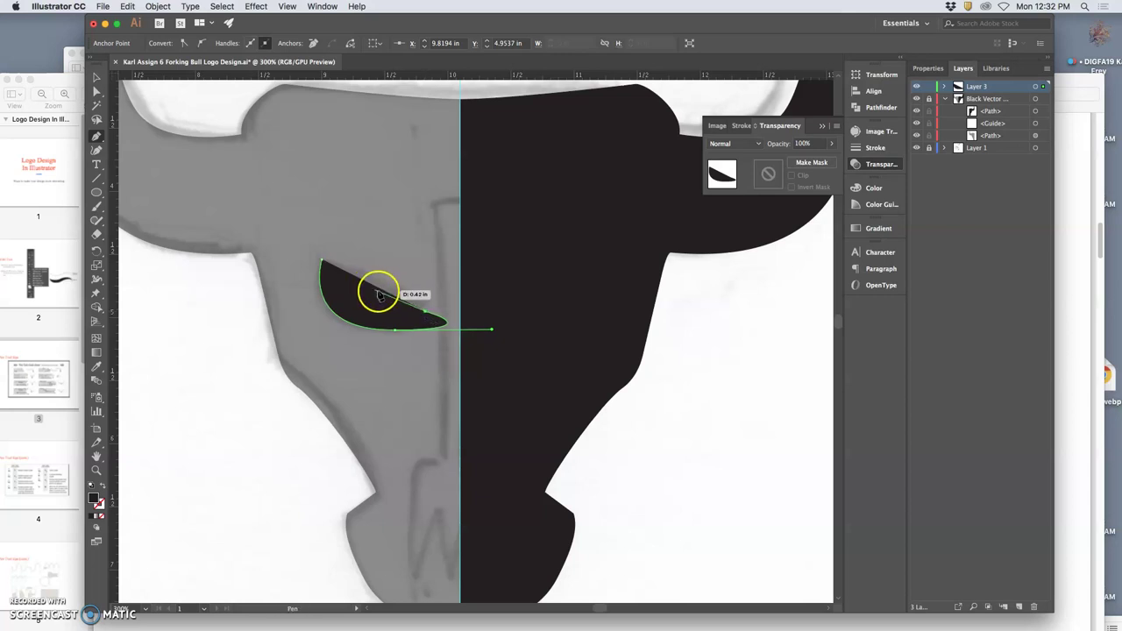
key("super+z")
left_click_drag(396, 302, 332, 267)
left_click(322, 259)
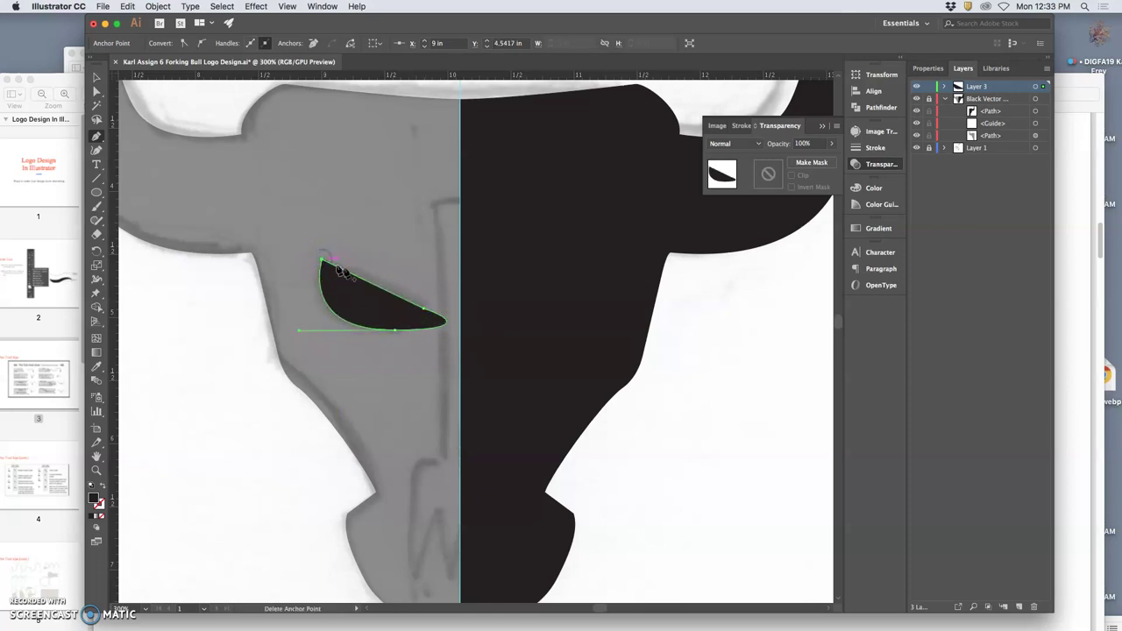
- Reshape the eye's lower curve and inner corner to follow the sketch by adjusting its handles and anchor points, leaving it deselected
key("super")
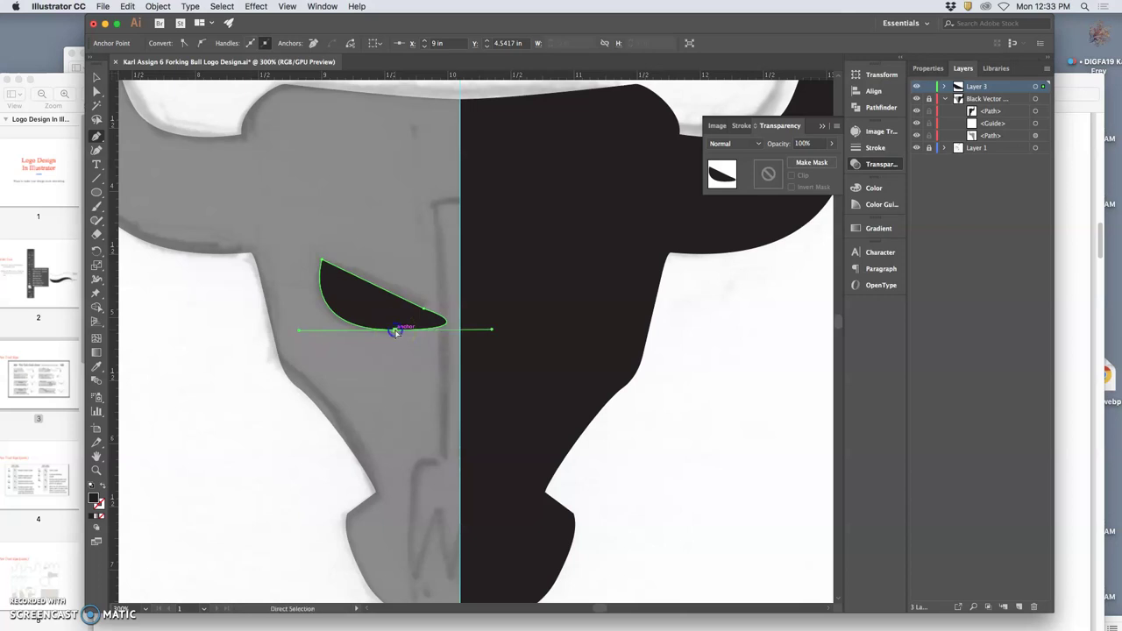
mouse_move(396, 332)
left_mouse_down()
mouse_move(491, 325)
mouse_move(395, 328)
mouse_move(417, 329)
left_mouse_up()
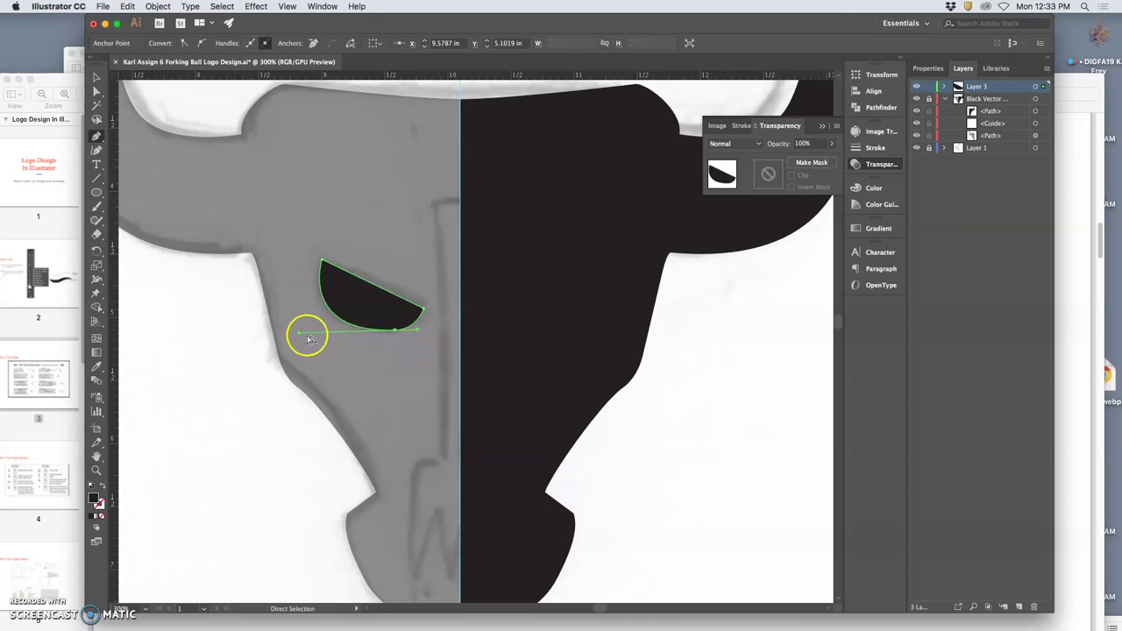
left_click_drag(299, 335, 304, 327)
left_click_drag(424, 306, 415, 328)
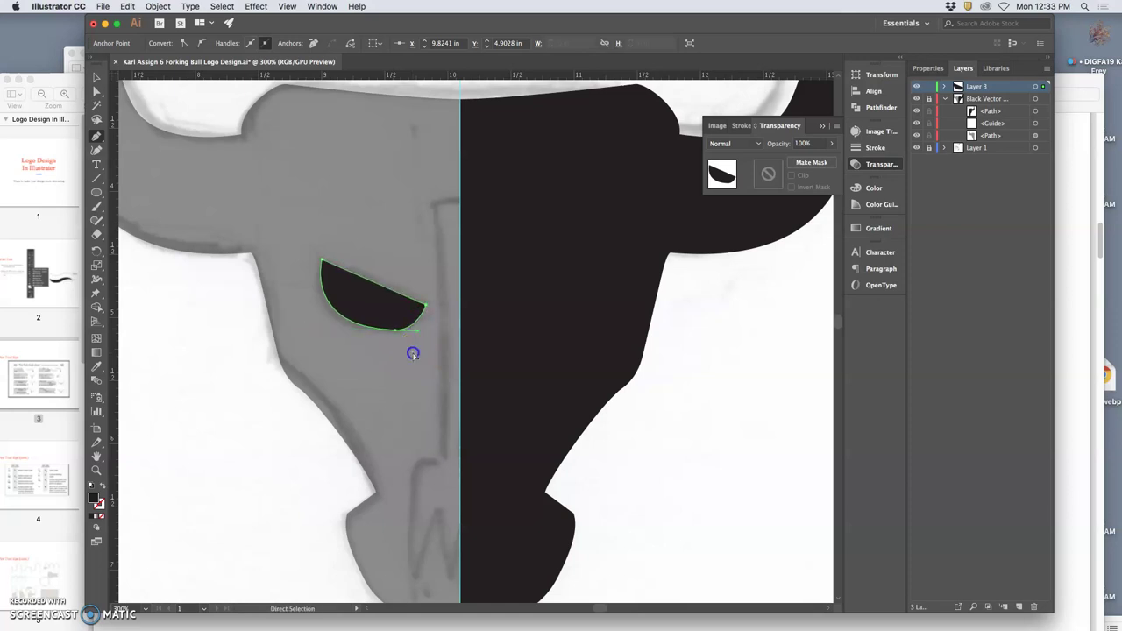
left_click(395, 378)
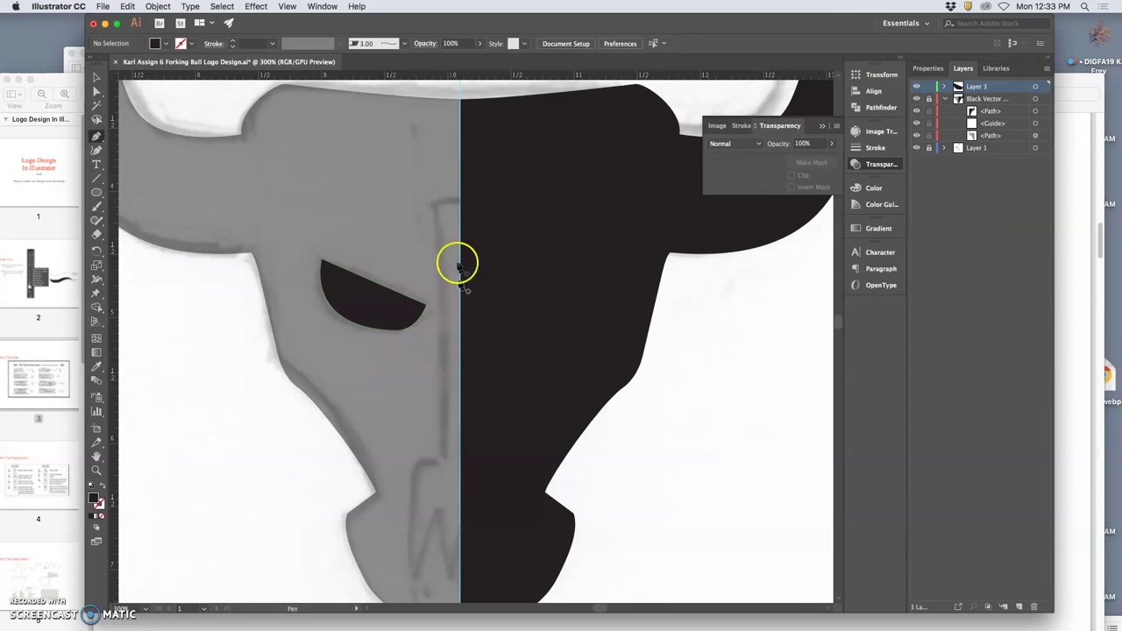
- Hide the head's right half and trace the left half of the nose bridge and notched snout as a closed shape along the centre guide
key("p")
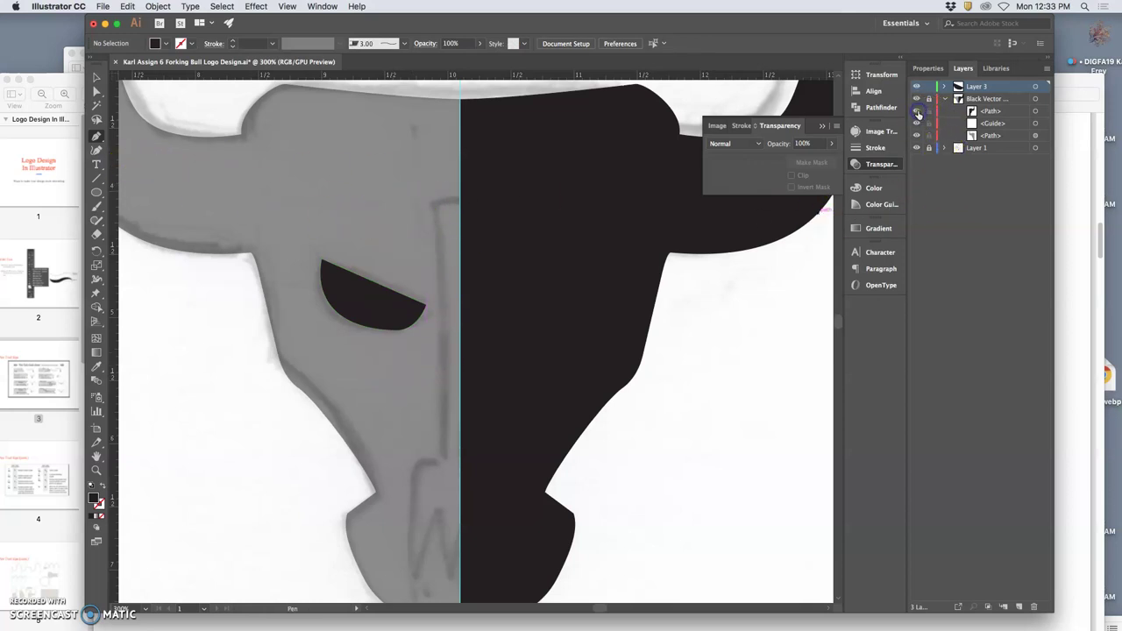
left_click(918, 111)
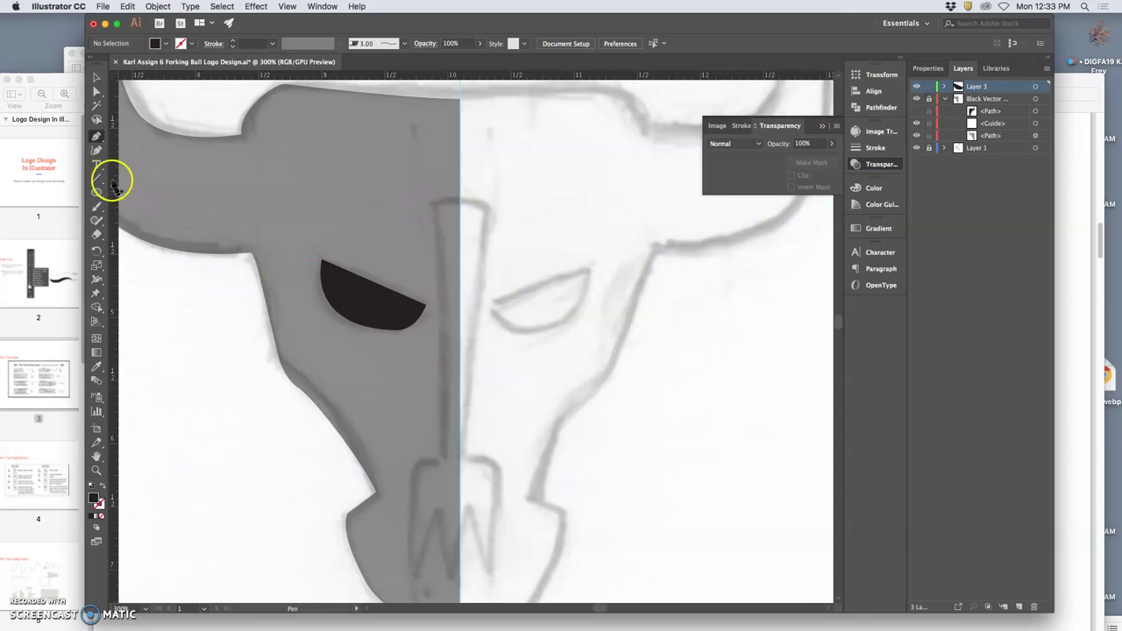
left_click(96, 136)
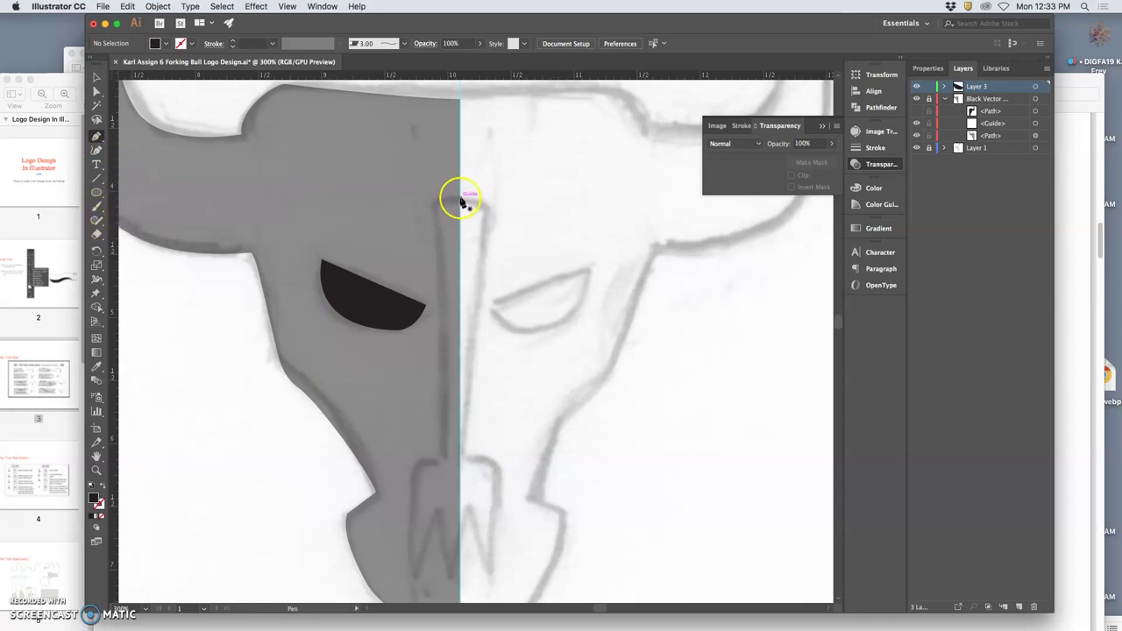
left_click(462, 202)
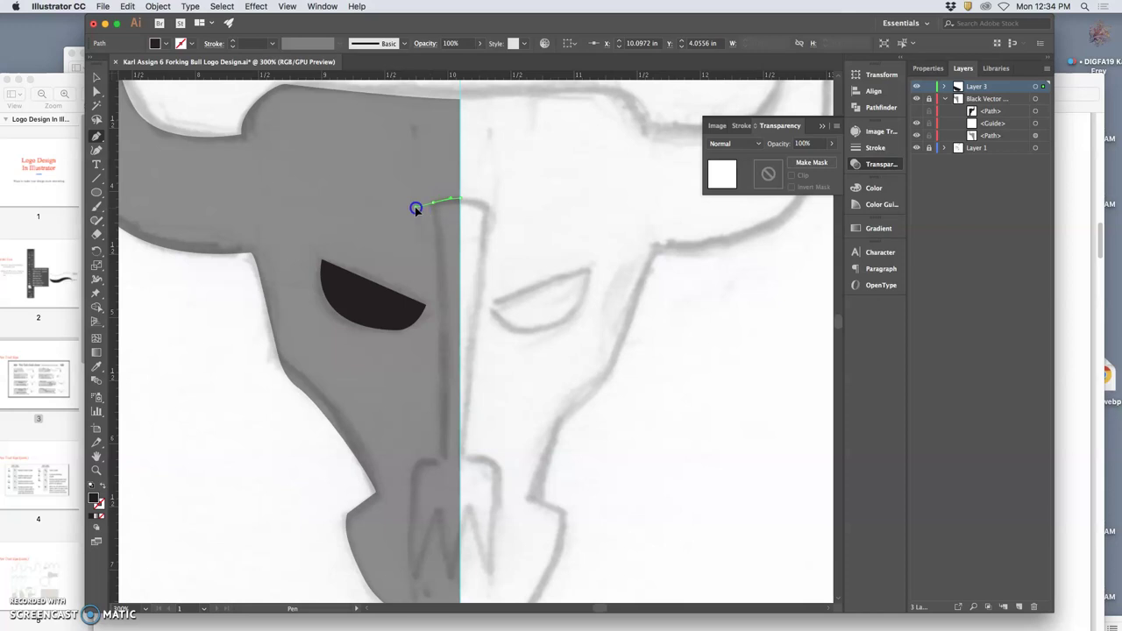
left_click_drag(416, 208, 409, 220)
left_click(423, 211)
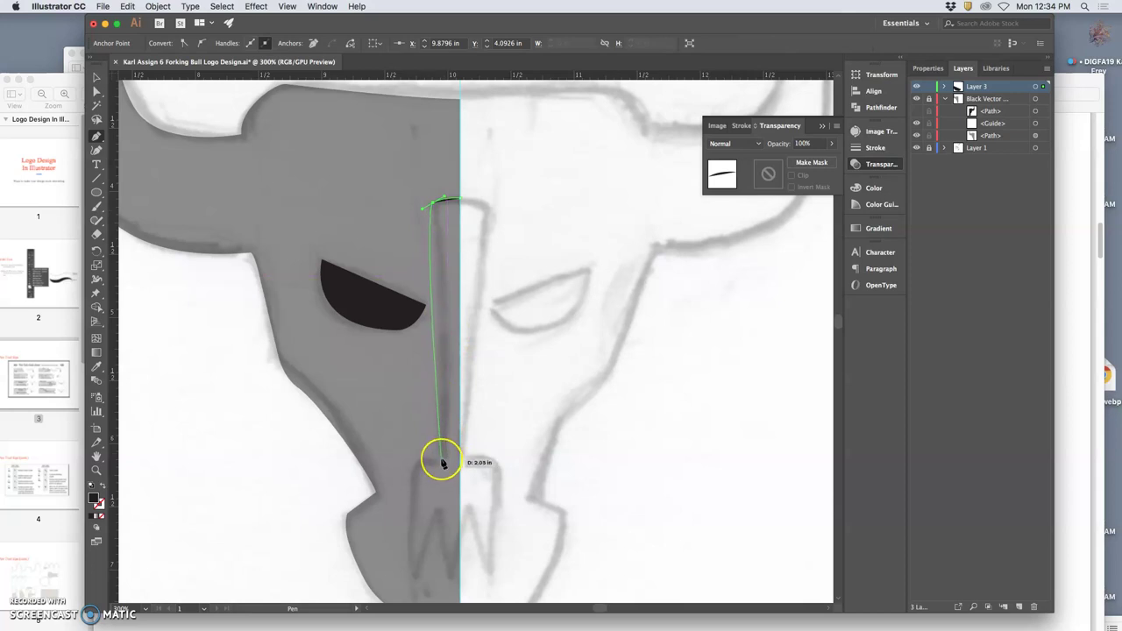
left_click_drag(446, 457, 417, 585)
scroll(432, 601, "down", 3)
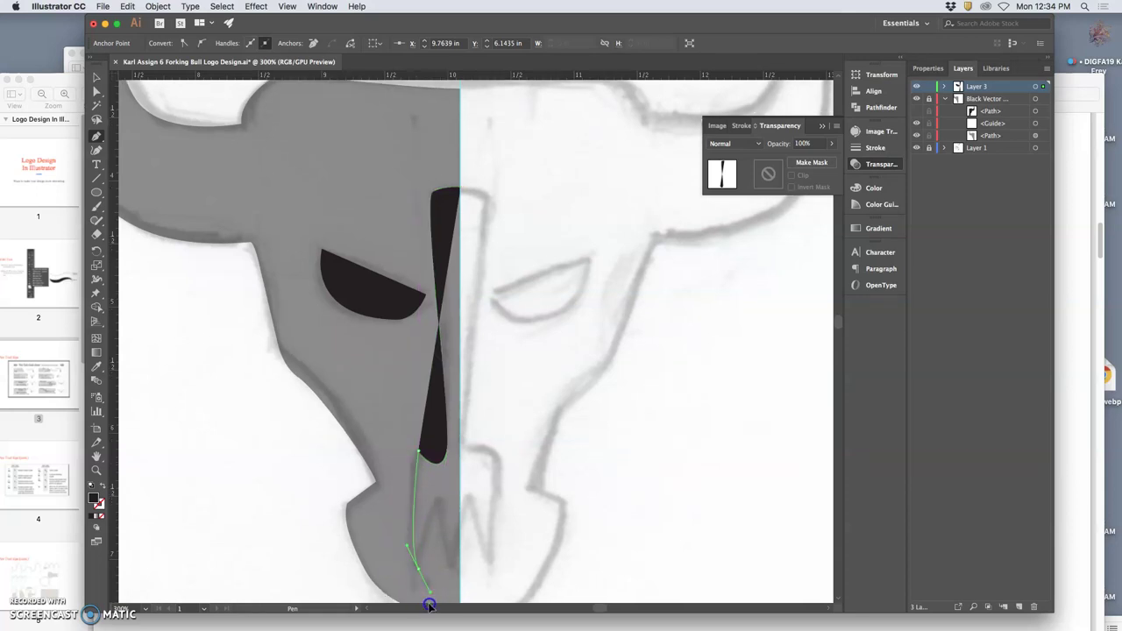
left_click_drag(430, 562, 451, 524)
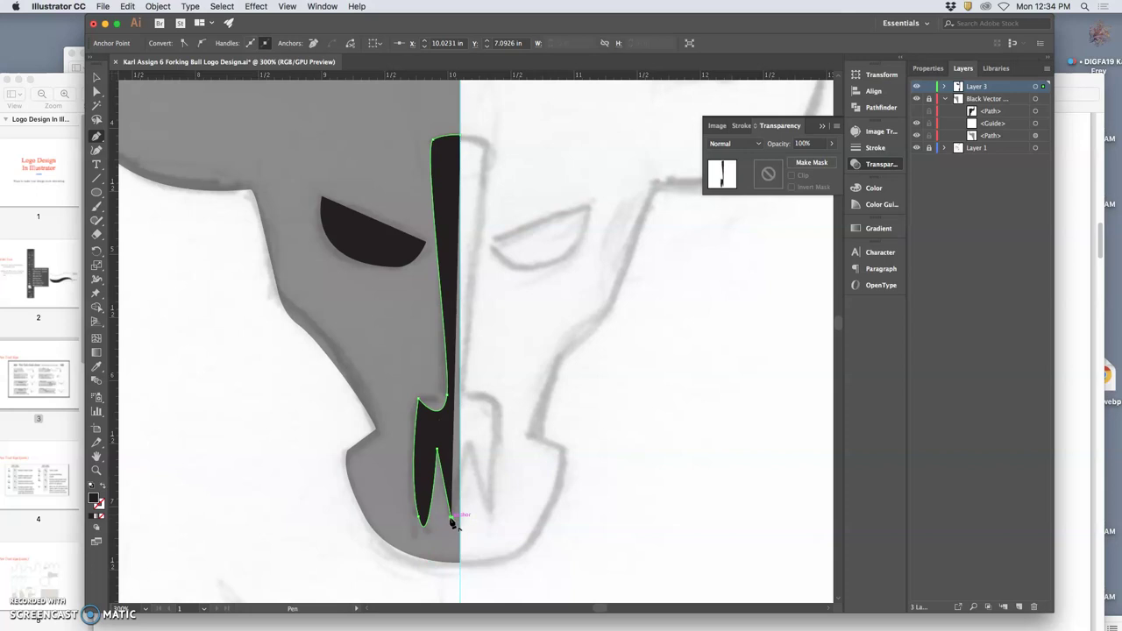
left_click_drag(455, 521, 474, 162)
left_click(460, 135)
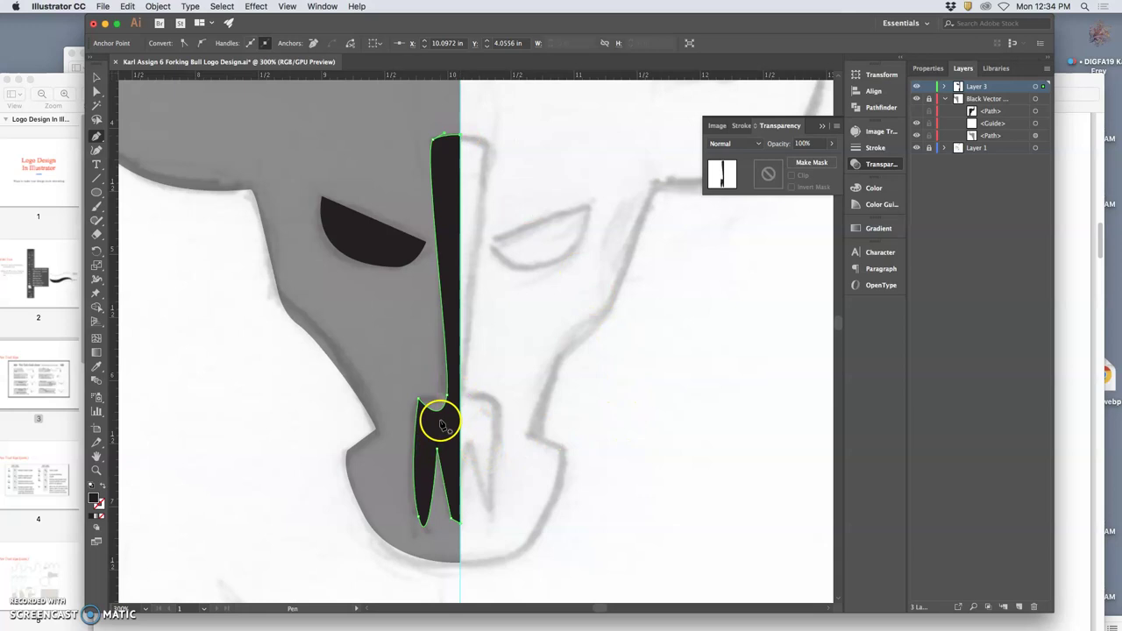
- Convert the nose shape's curved snout points to sharp corners and delete the extra anchor point beside the centre guide
key("alt")
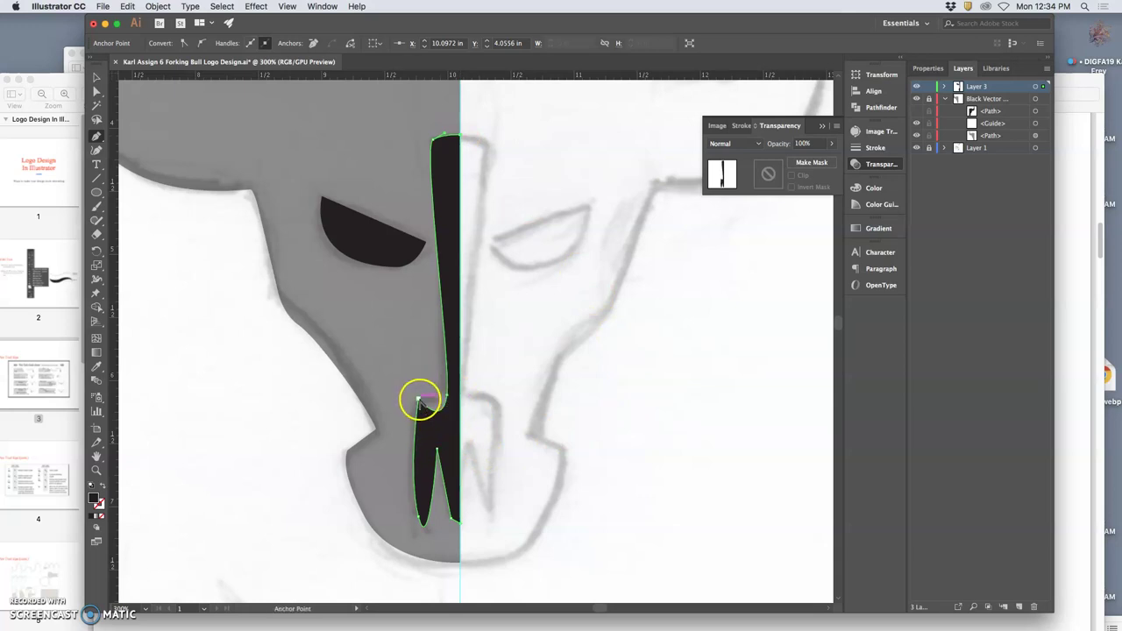
left_click(447, 396, "alt")
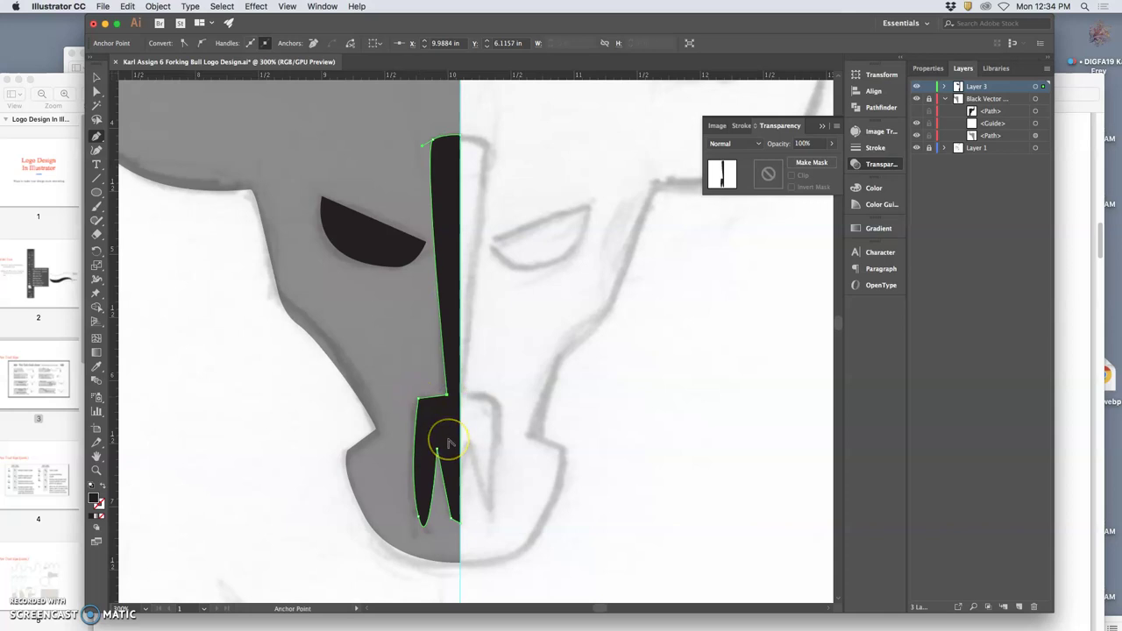
left_click(419, 517, "alt")
left_click_drag(420, 517, 419, 517)
left_click(453, 518)
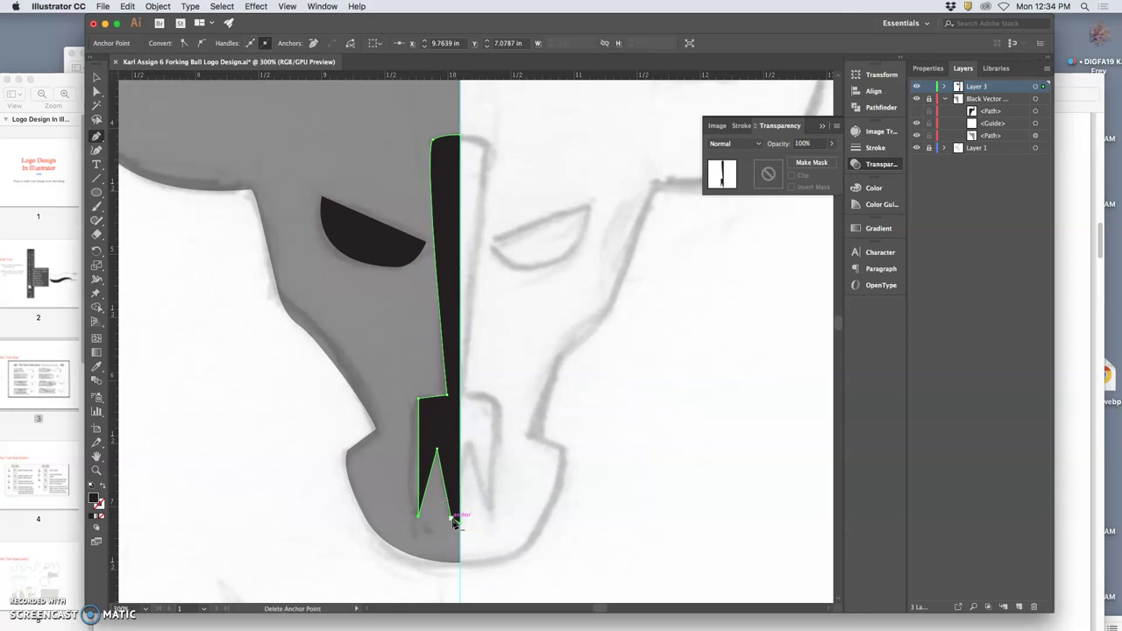
left_click(452, 520)
left_click(547, 506)
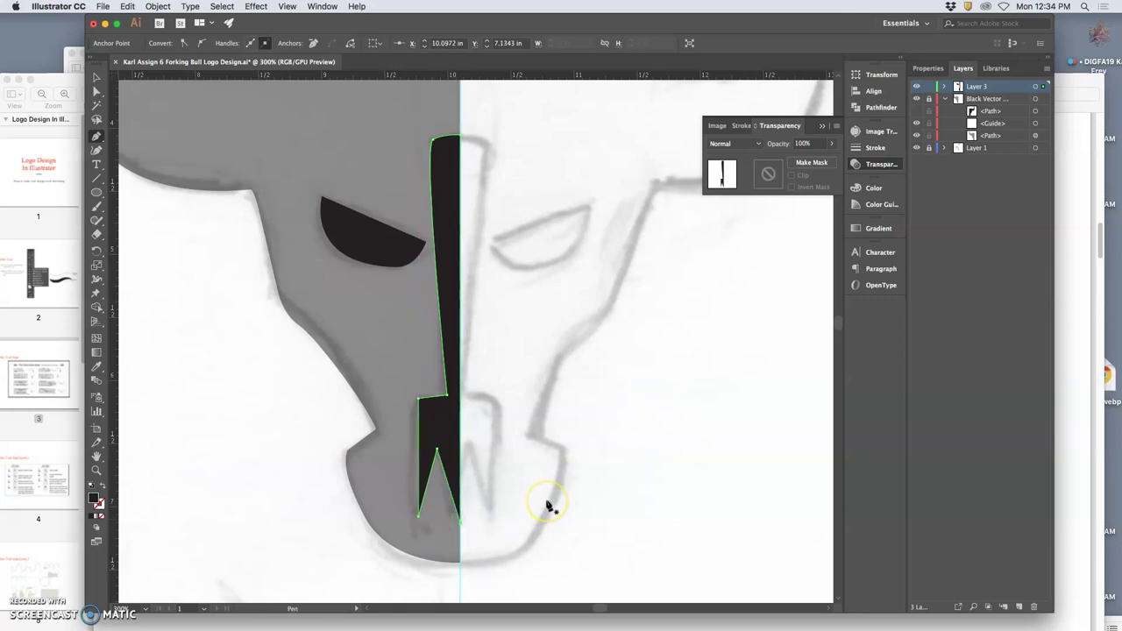
- Narrow the whole nose shape horizontally toward the centre guide
scroll(582, 445, "up", 2)
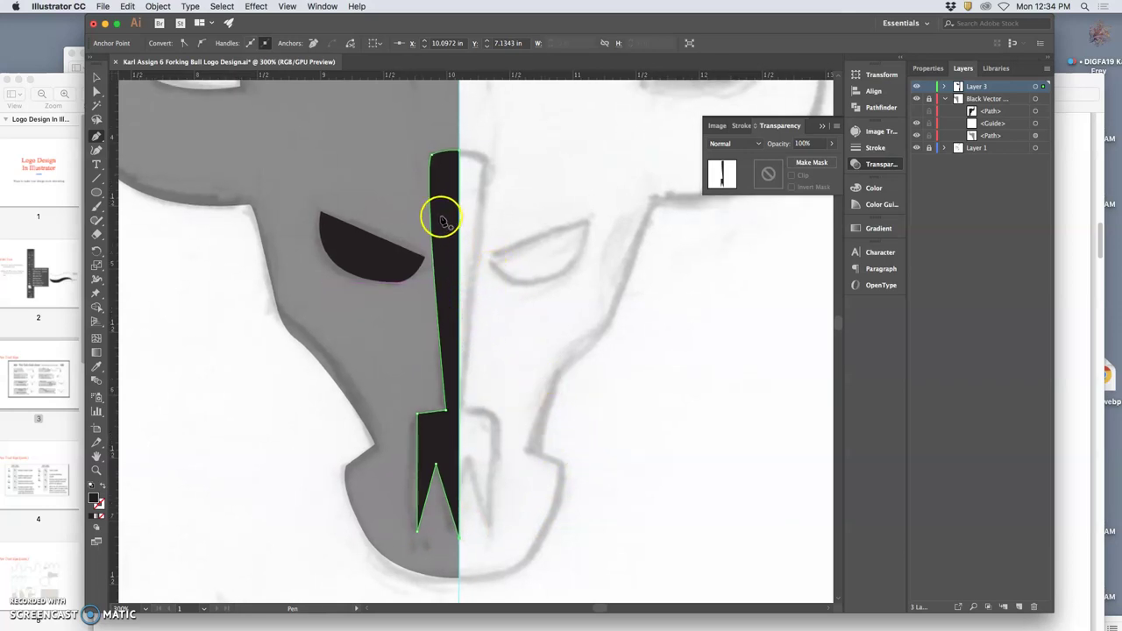
left_click(96, 77)
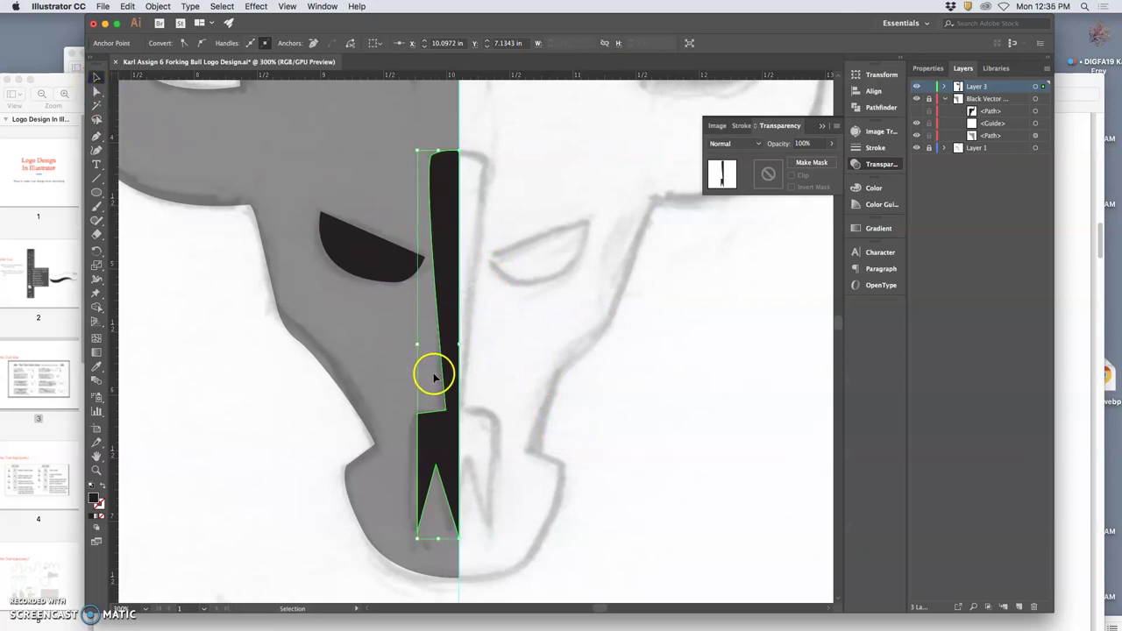
left_click_drag(417, 343, 433, 343)
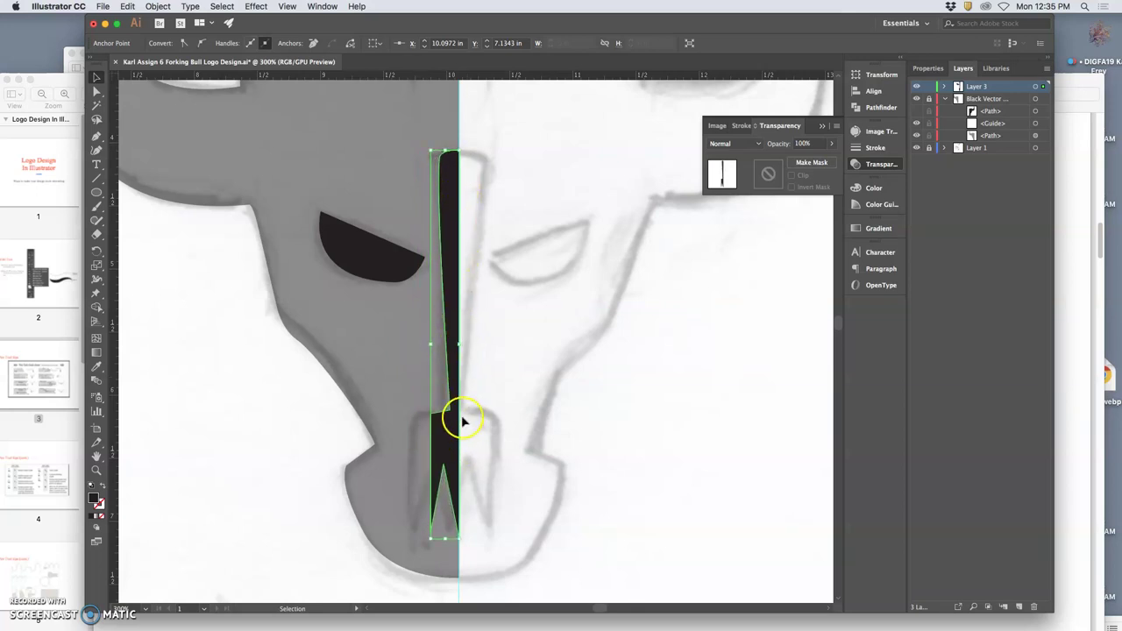
- Move the snout's upper and lower outer corner points outward to widen it, and adjust its lower tip at the centre guide
left_click(97, 91)
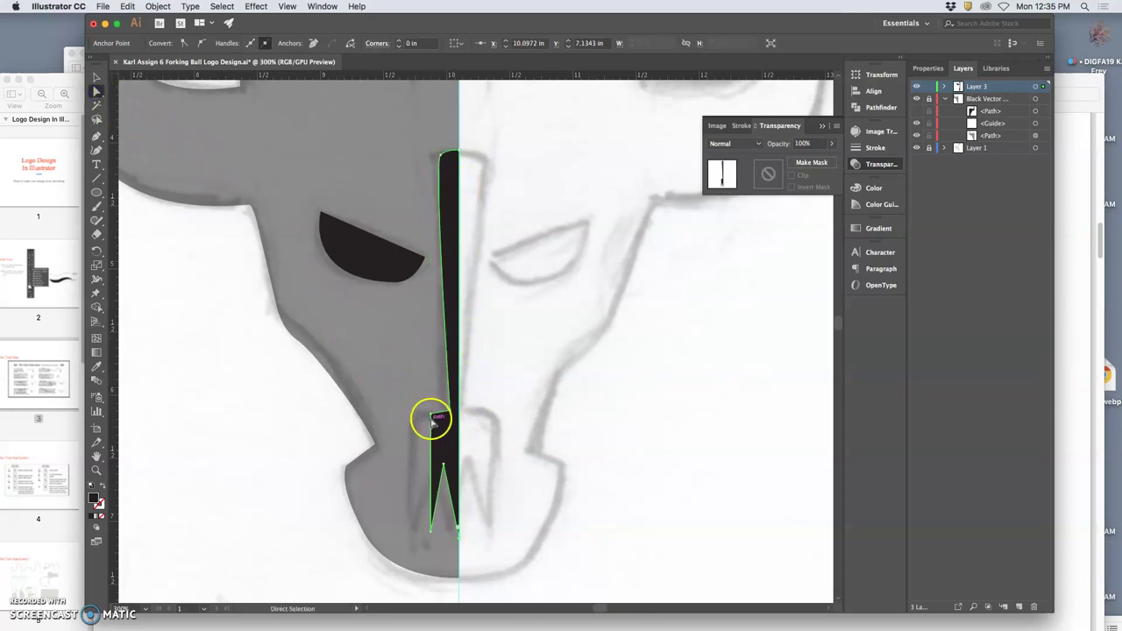
left_click_drag(430, 413, 419, 416)
left_click_drag(430, 530, 456, 535)
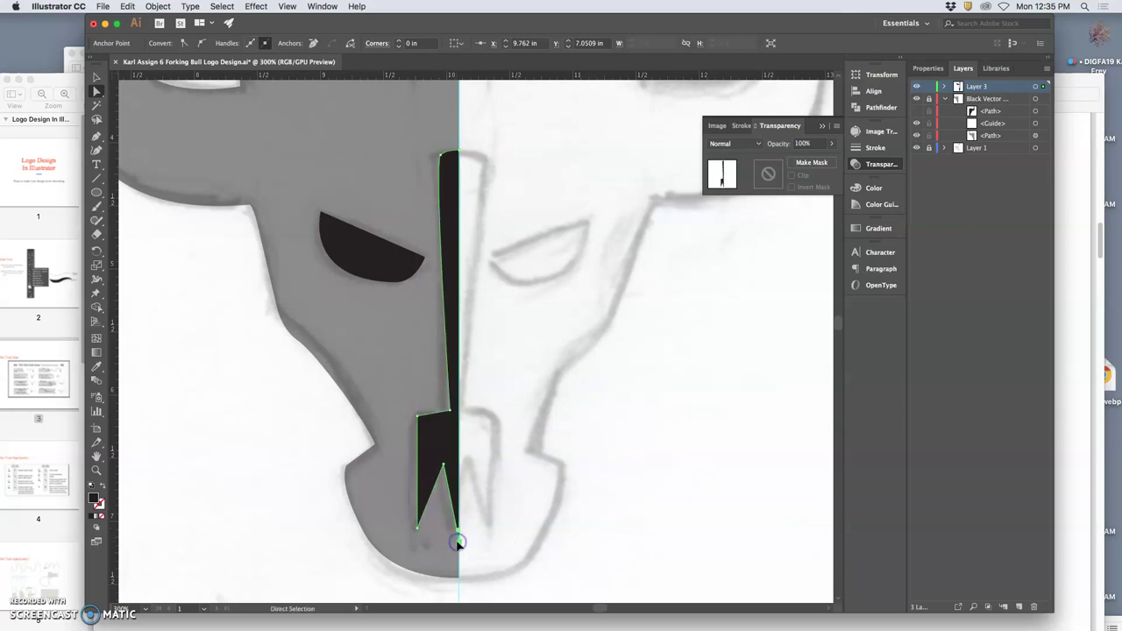
left_click(453, 519)
left_click(455, 531)
- Round the snout's upper outer corner and curve the notch, shifting both anchor points to smooth the outline
left_click(96, 137)
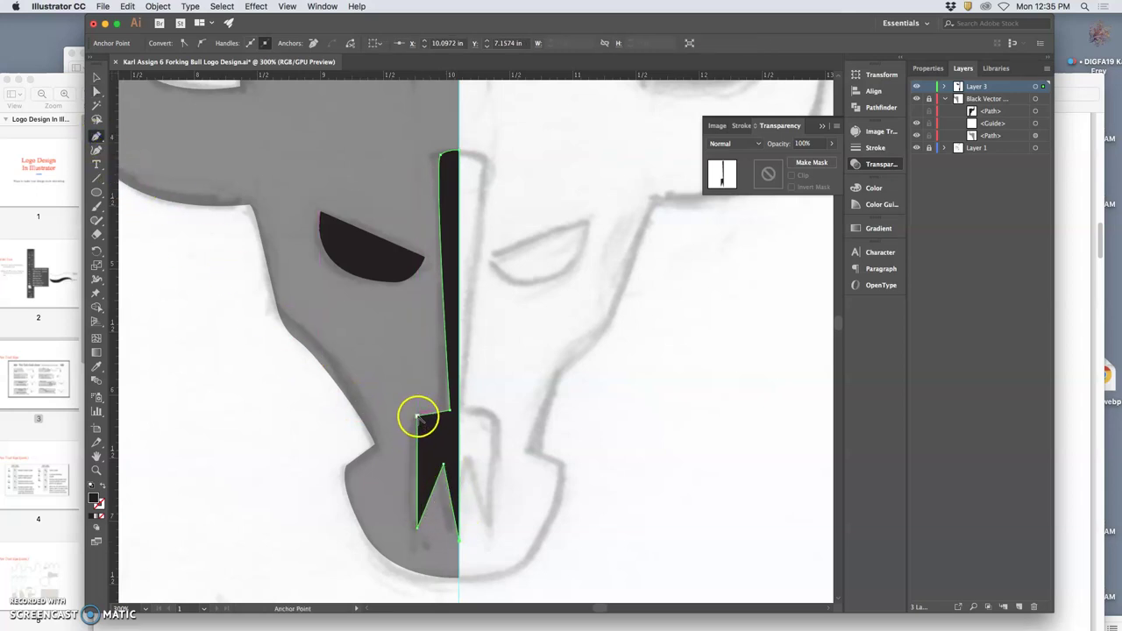
left_click_drag(417, 427, 407, 434)
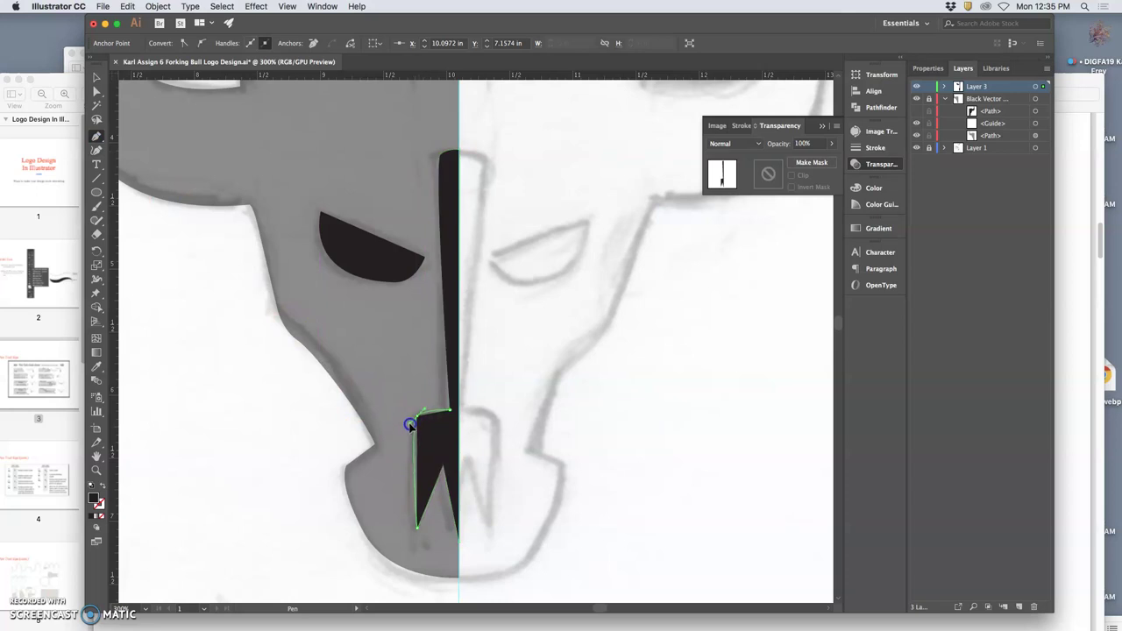
left_click(409, 425)
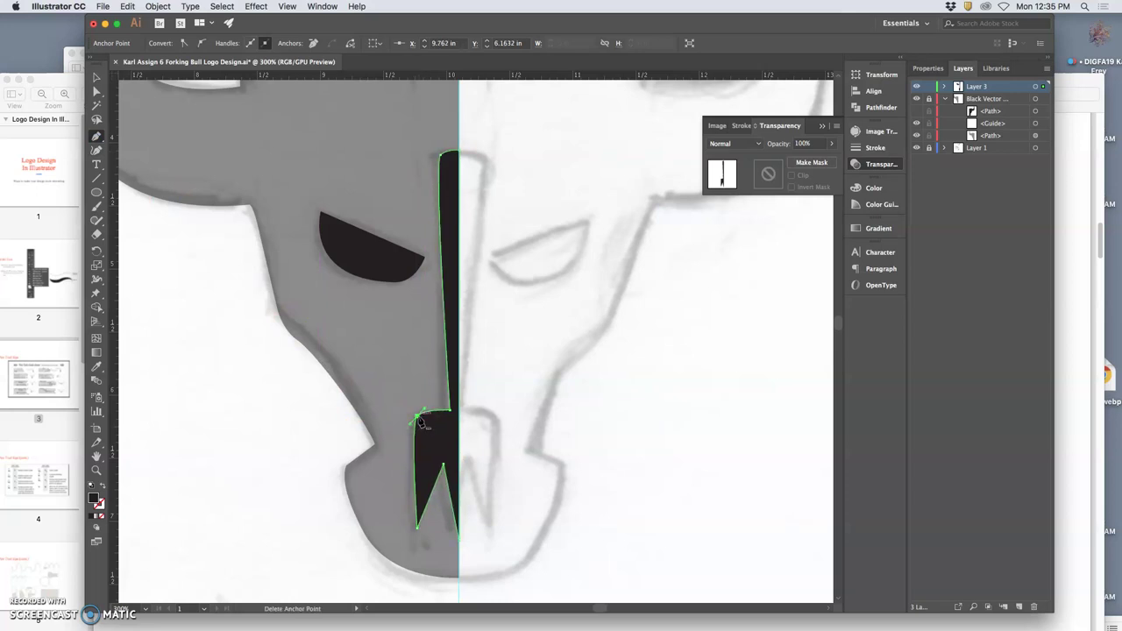
left_click_drag(418, 419, 422, 424)
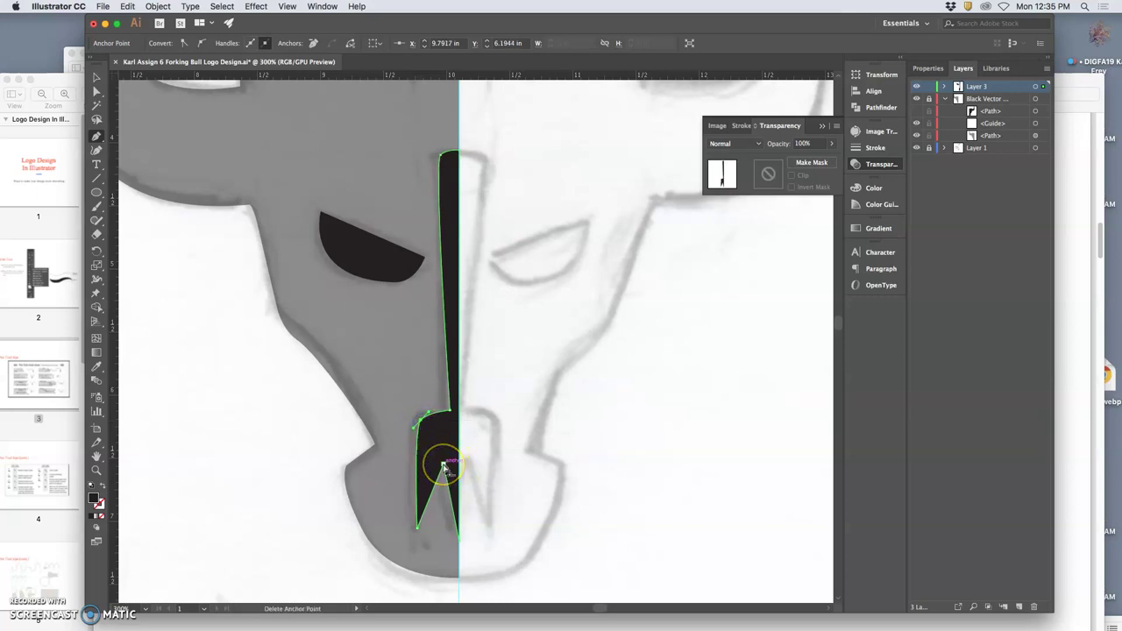
left_click_drag(443, 466, 451, 470, "super")
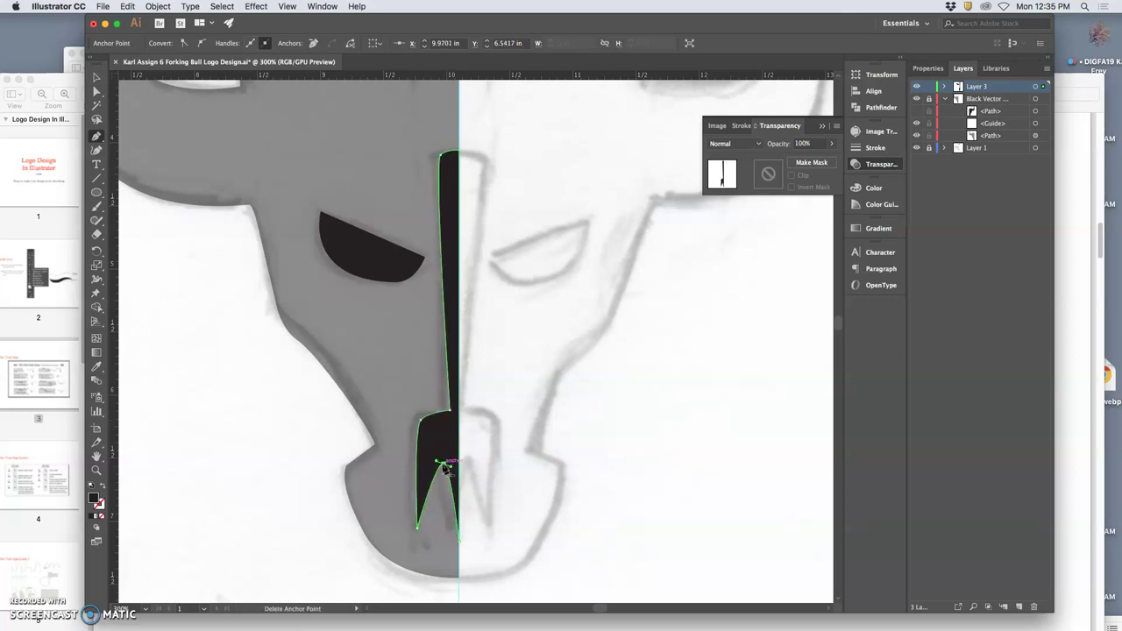
left_click_drag(444, 465, 441, 458, "super")
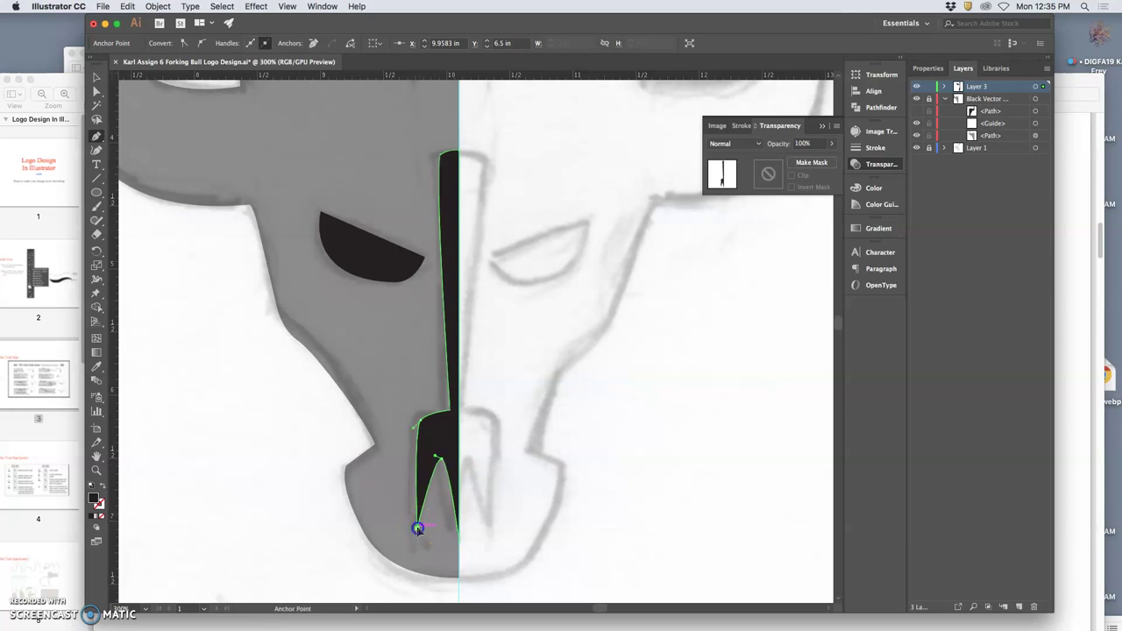
- Round the snout's two lower tips, shifting the outer one inward and the inner one down along the centre guide
left_click_drag(418, 529, 424, 528, "alt")
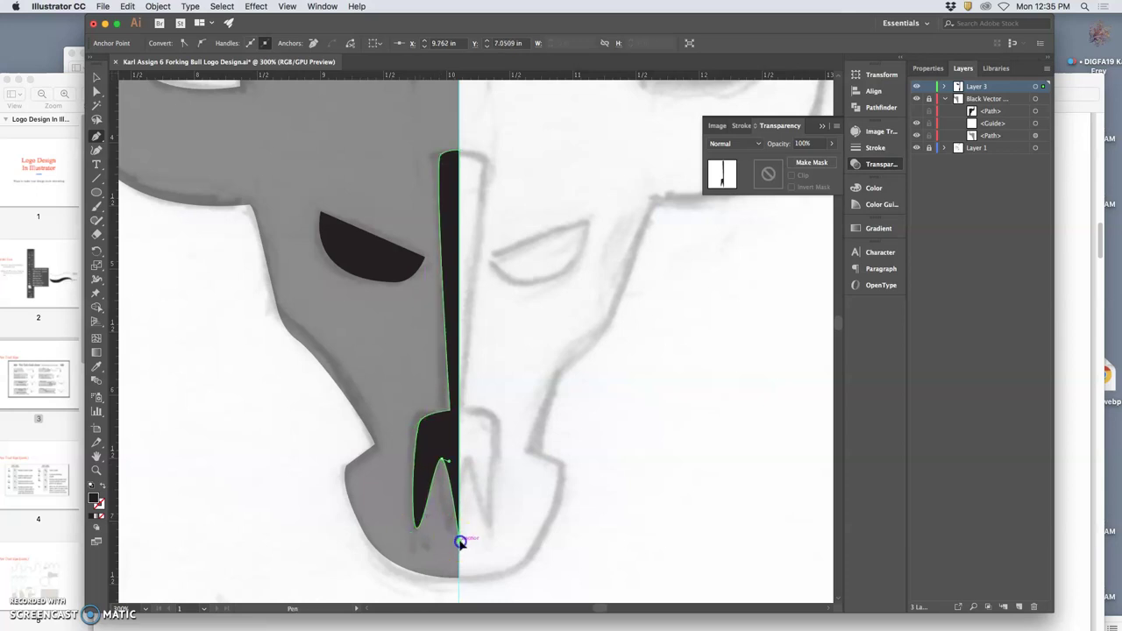
left_click(460, 541)
mouse_move(467, 540)
left_mouse_down()
mouse_move(474, 529)
mouse_move(470, 542)
left_mouse_up()
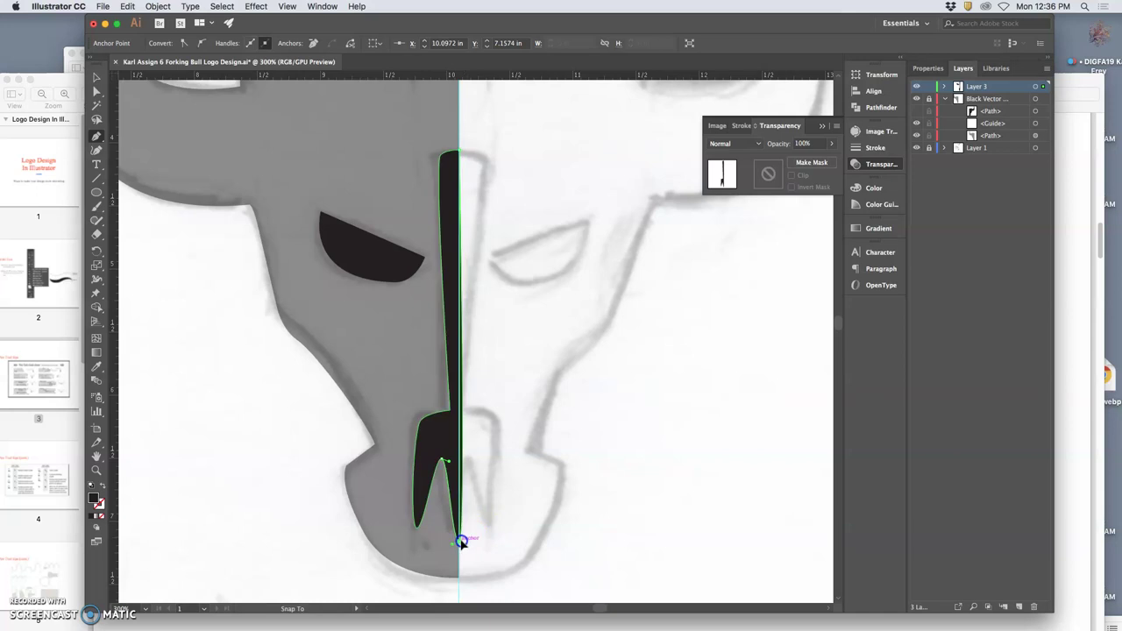
left_click_drag(460, 542, 461, 542)
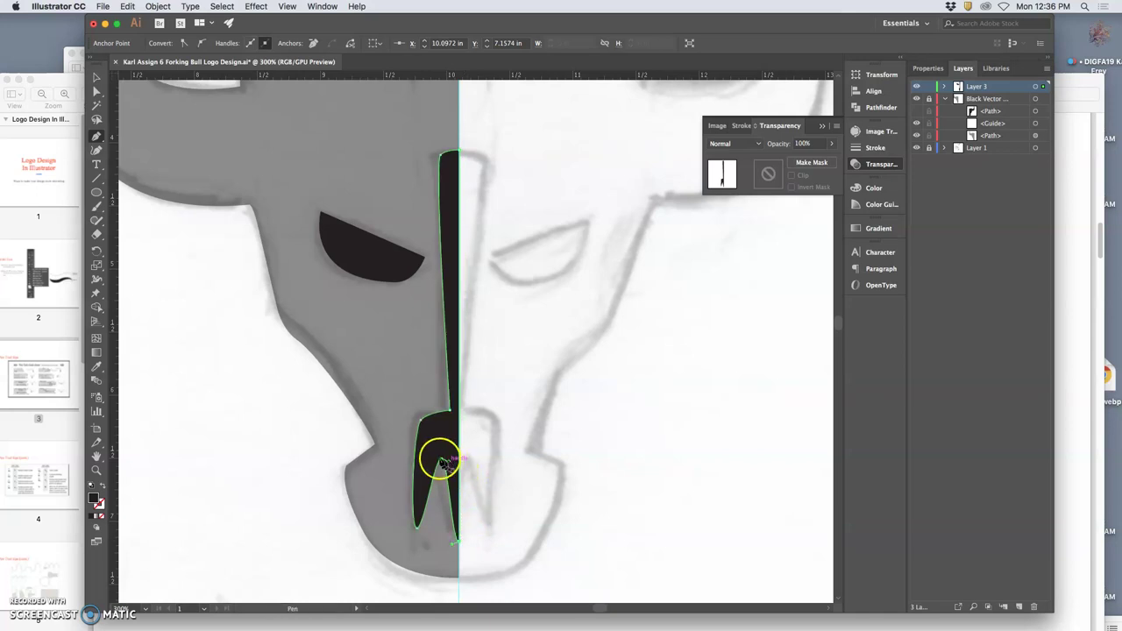
left_click_drag(418, 529, 426, 531)
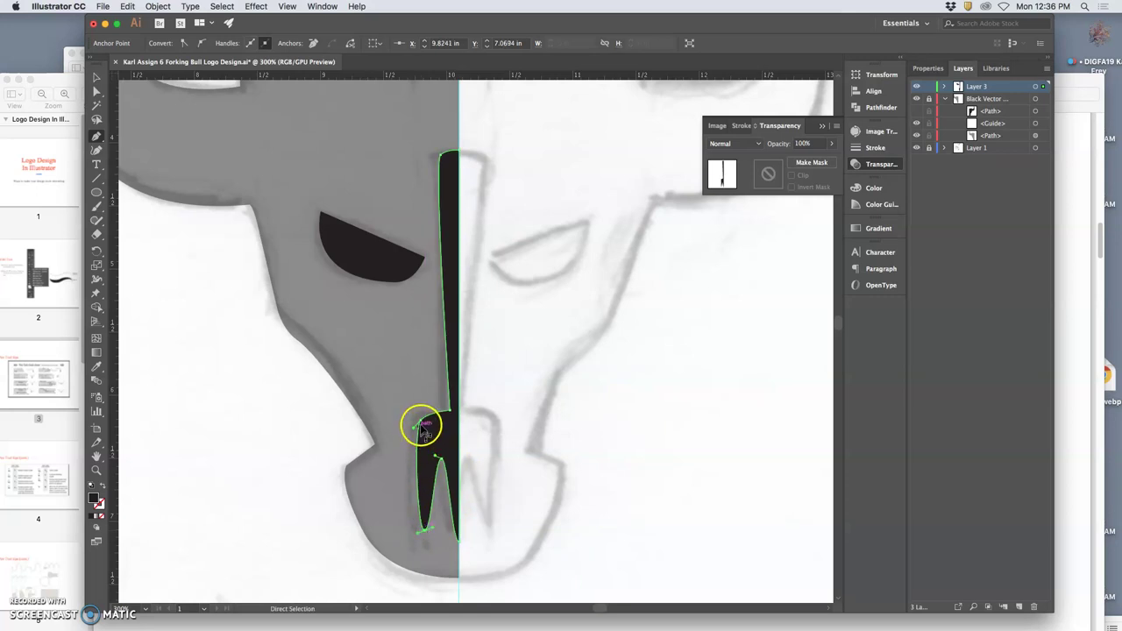
- Move the snout's upper outer corner slightly inward and fine-tune the curve handles of the notch and centre tip
left_click_drag(421, 425, 450, 412)
left_click(448, 412)
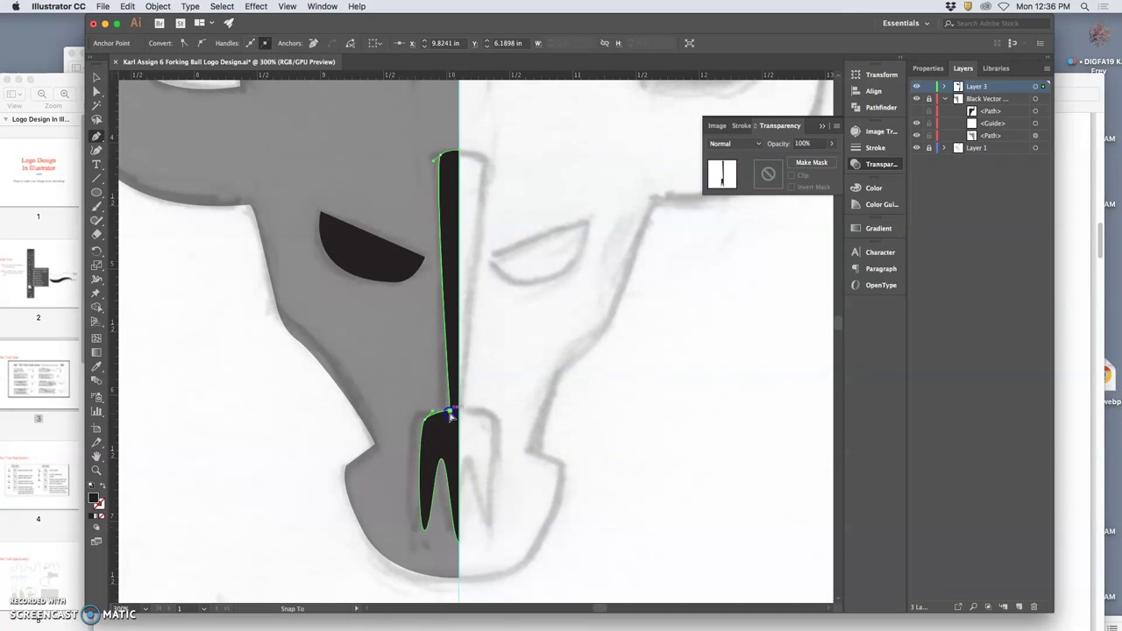
left_click(441, 458)
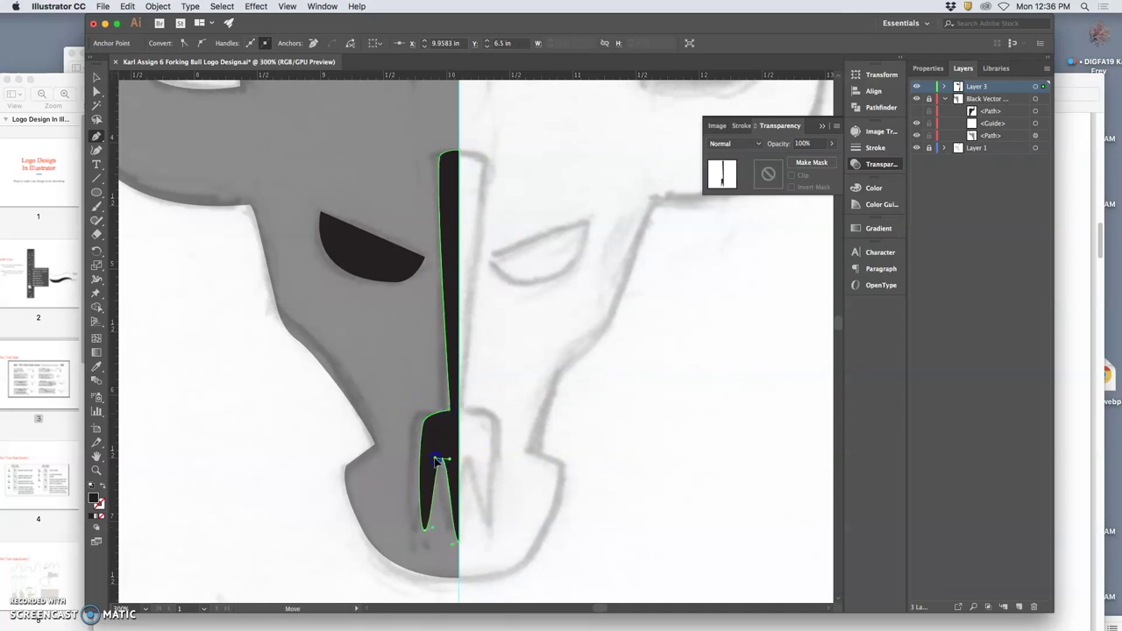
left_click_drag(435, 457, 438, 459)
left_click_drag(449, 543, 448, 540)
left_click(489, 484)
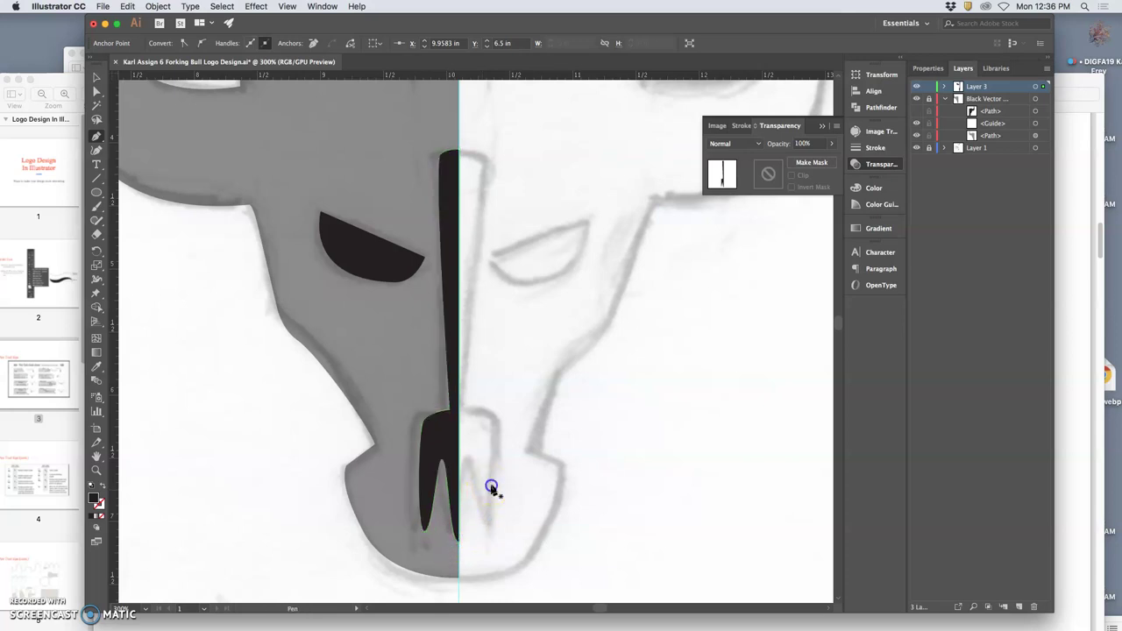
left_click(614, 427)
left_click_drag(493, 487, 521, 493)
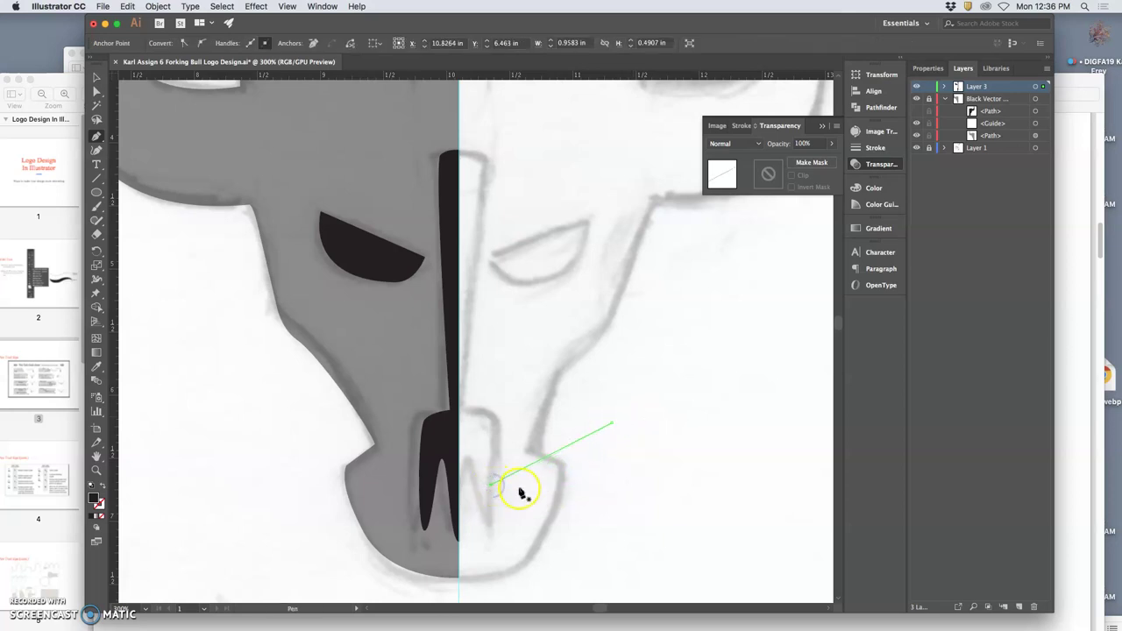
key("super+z")
key("super+z")
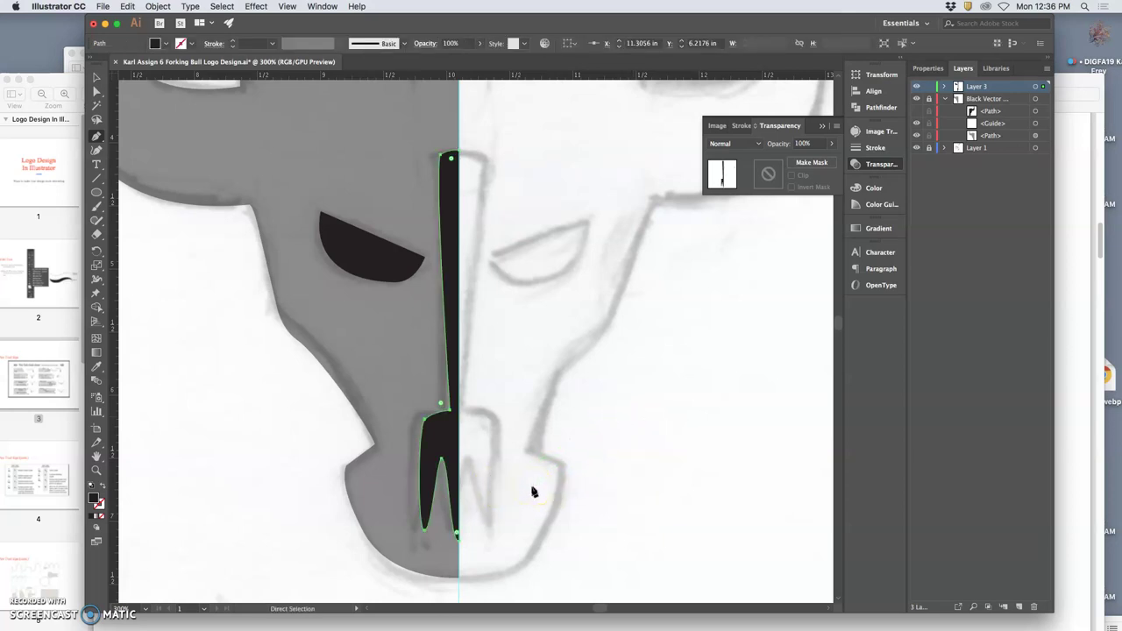
- Select the eye and nose shapes on Layer 3 and change their fill colour to white
key("super+minus")
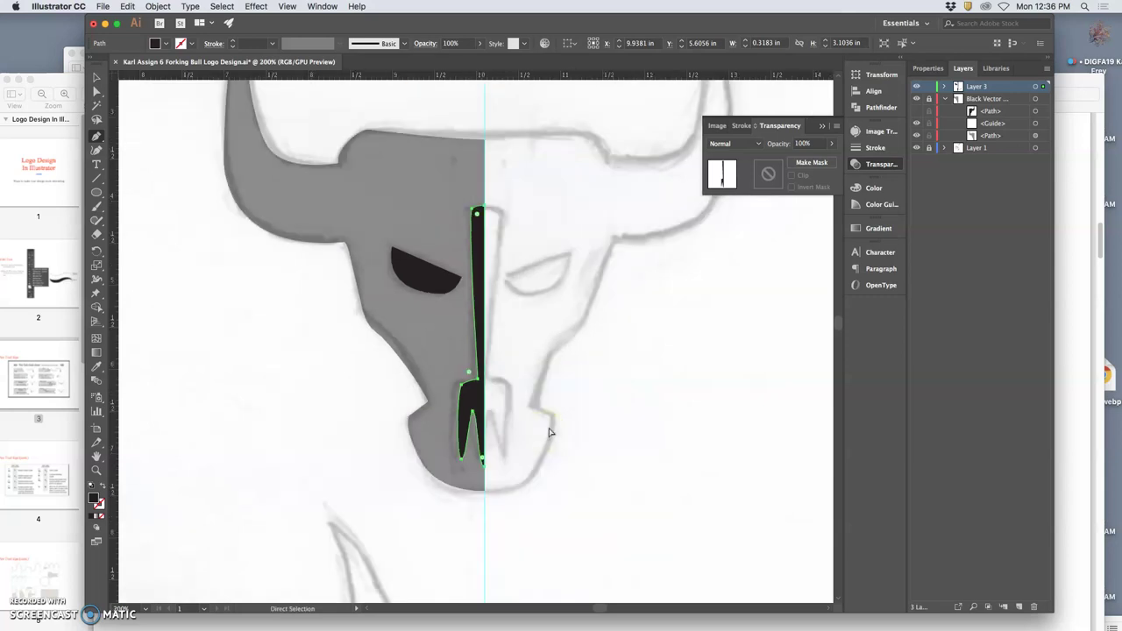
key("super+minus")
key("super+plus")
key("super+plus")
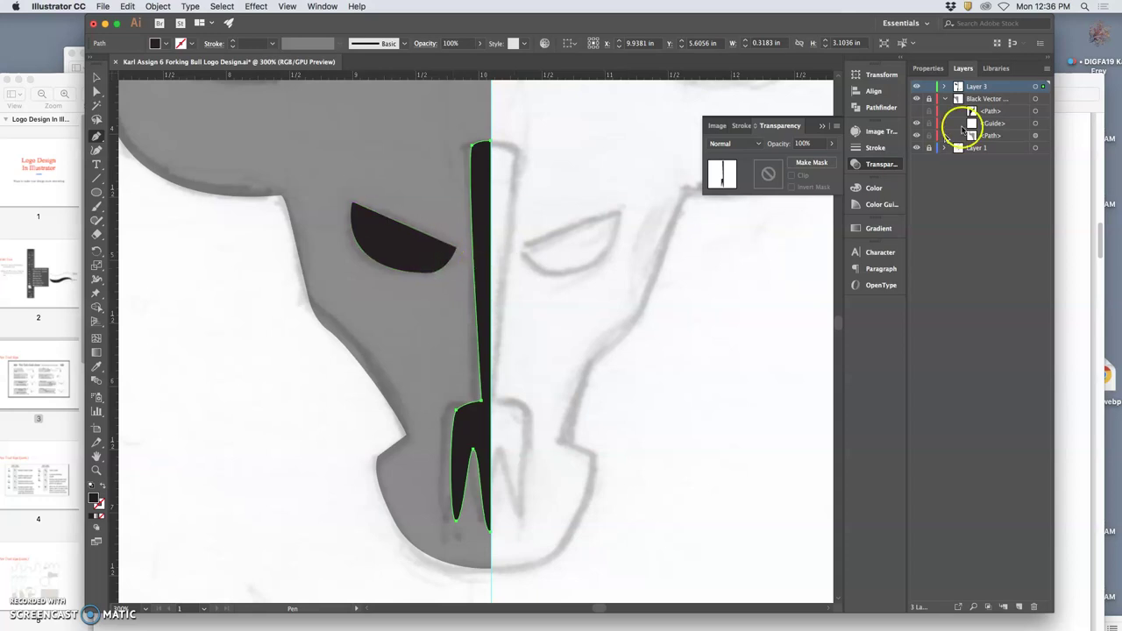
left_click(1036, 87)
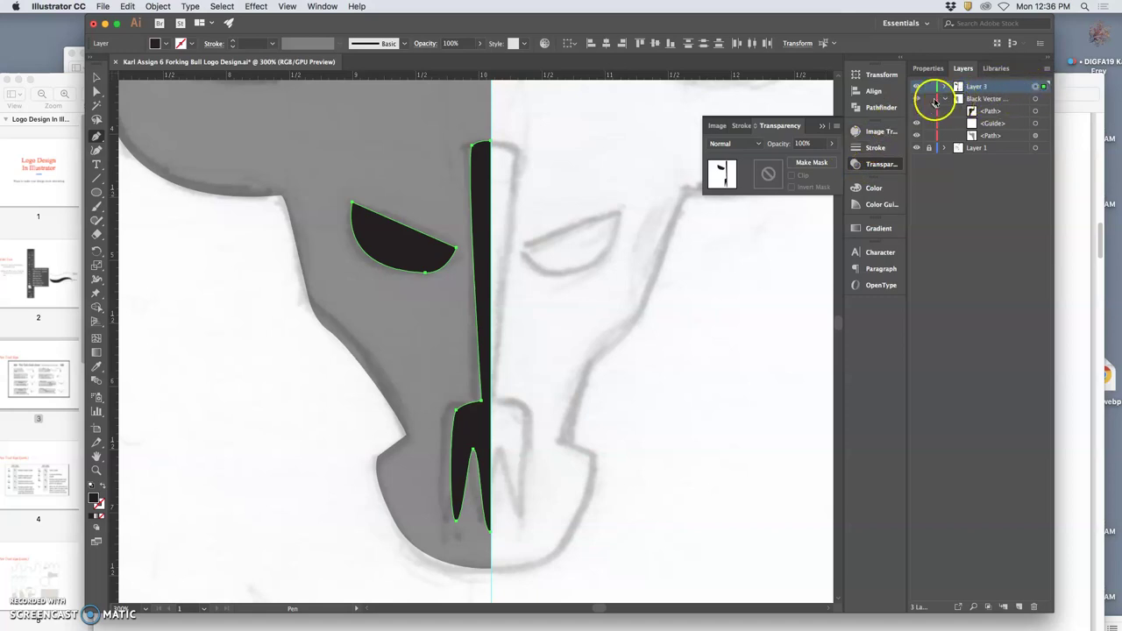
left_click(929, 99)
key("super")
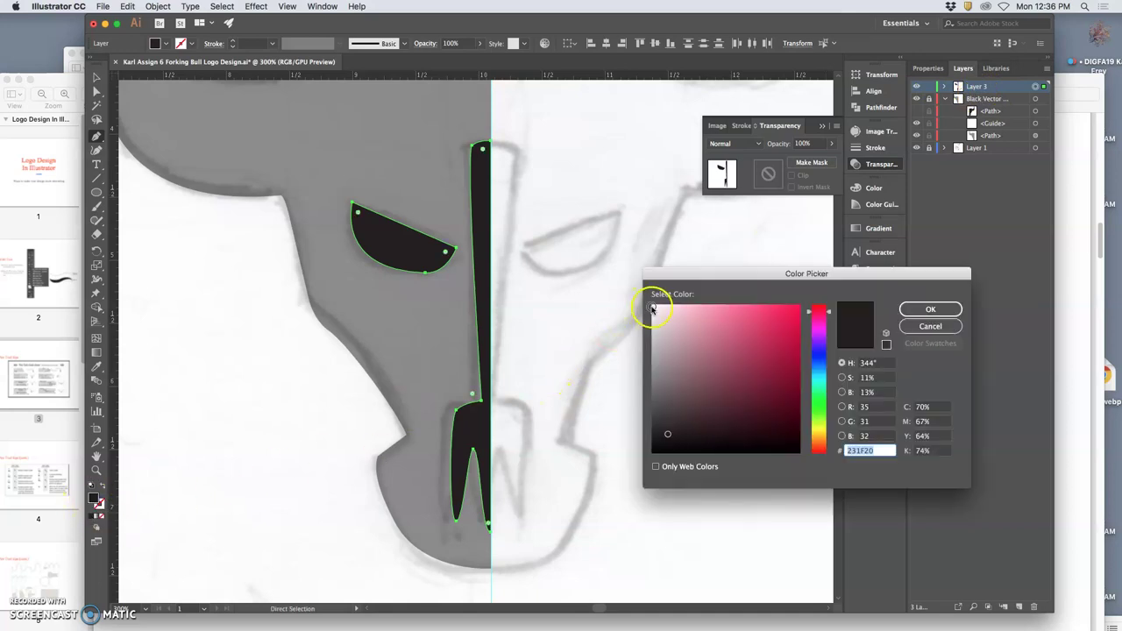
left_click(652, 306)
left_click(920, 307)
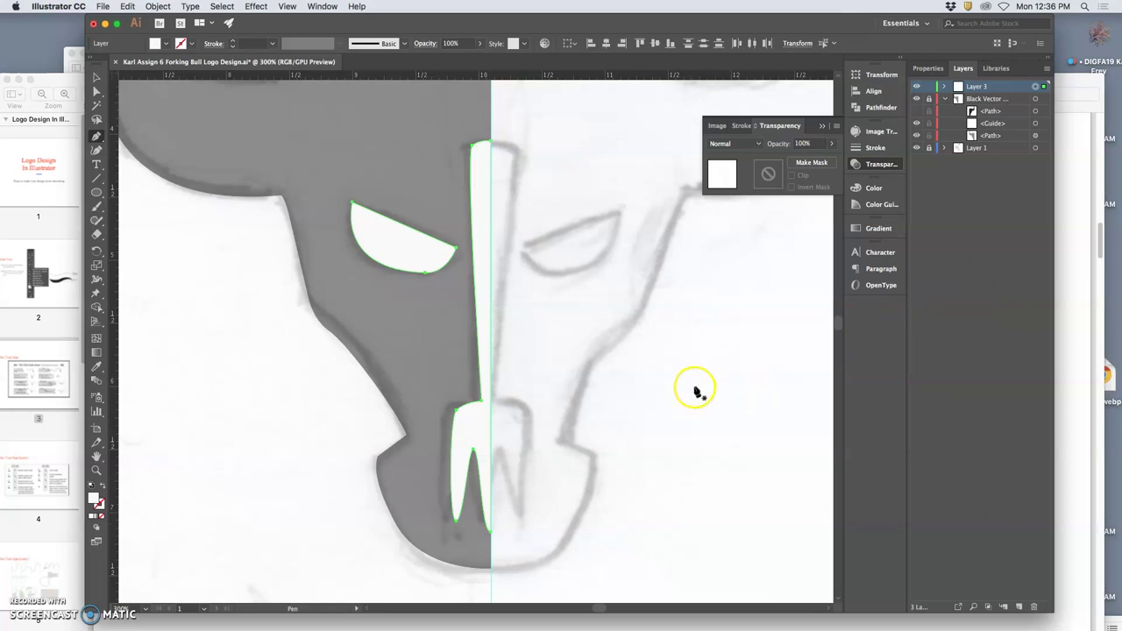
- Unlock the black vector layer and select its left half of the bull head, leaving the mirrored half hidden
left_click(917, 111)
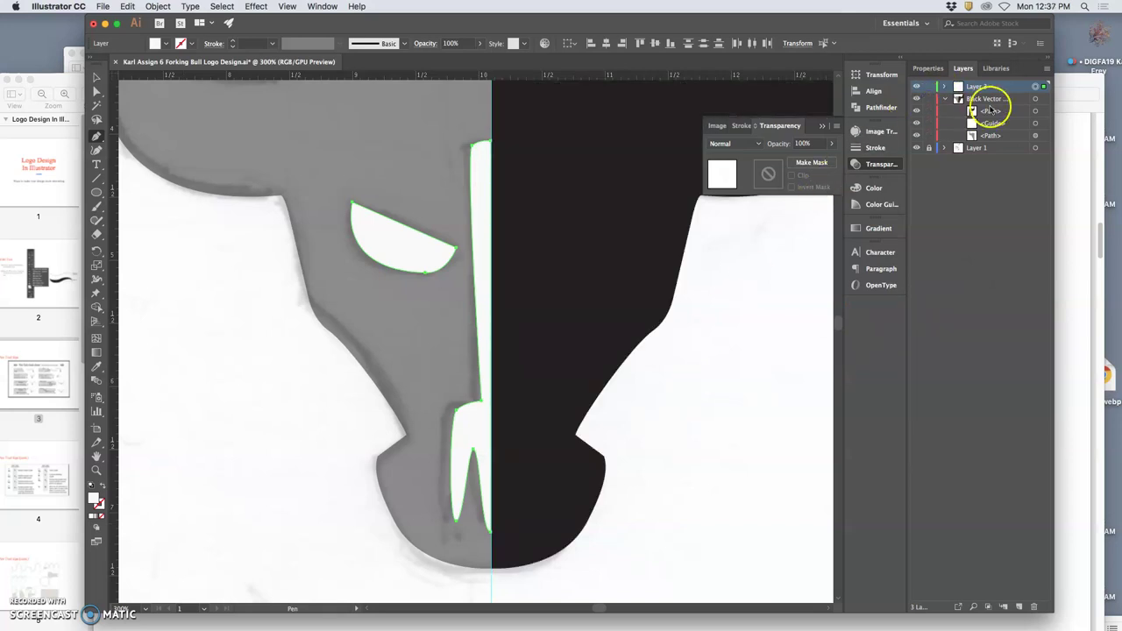
left_click(917, 112)
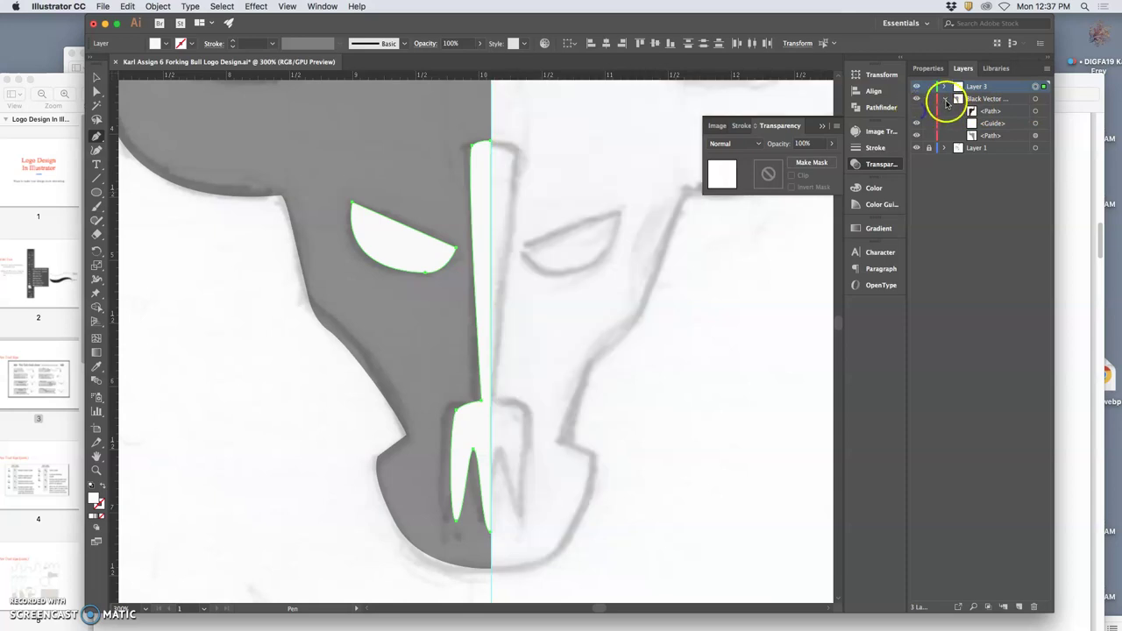
left_click(1036, 99)
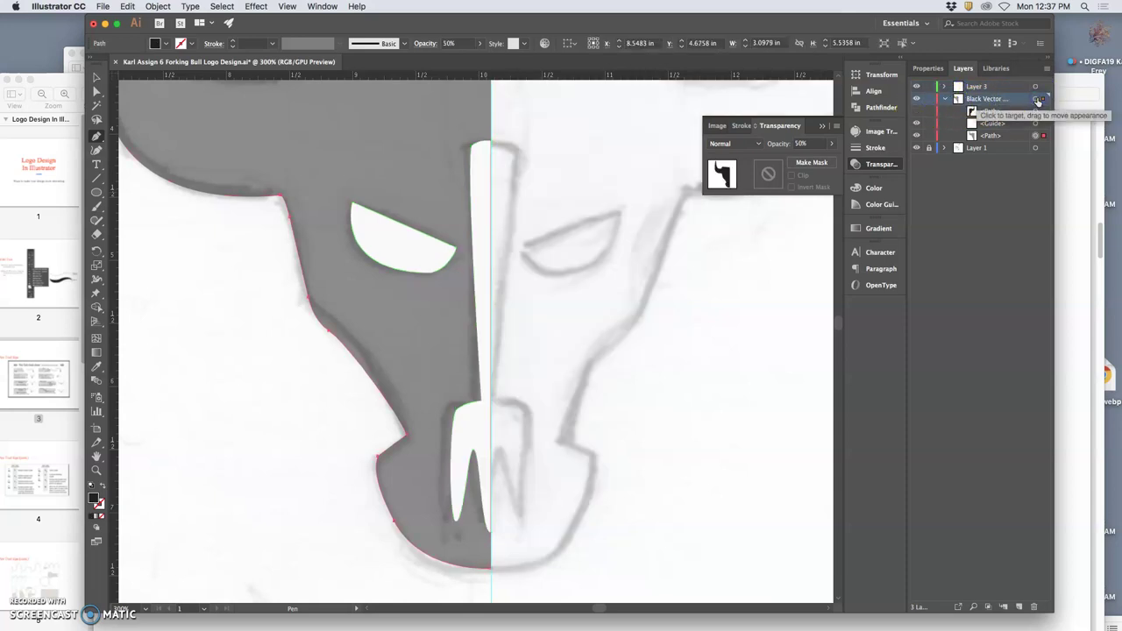